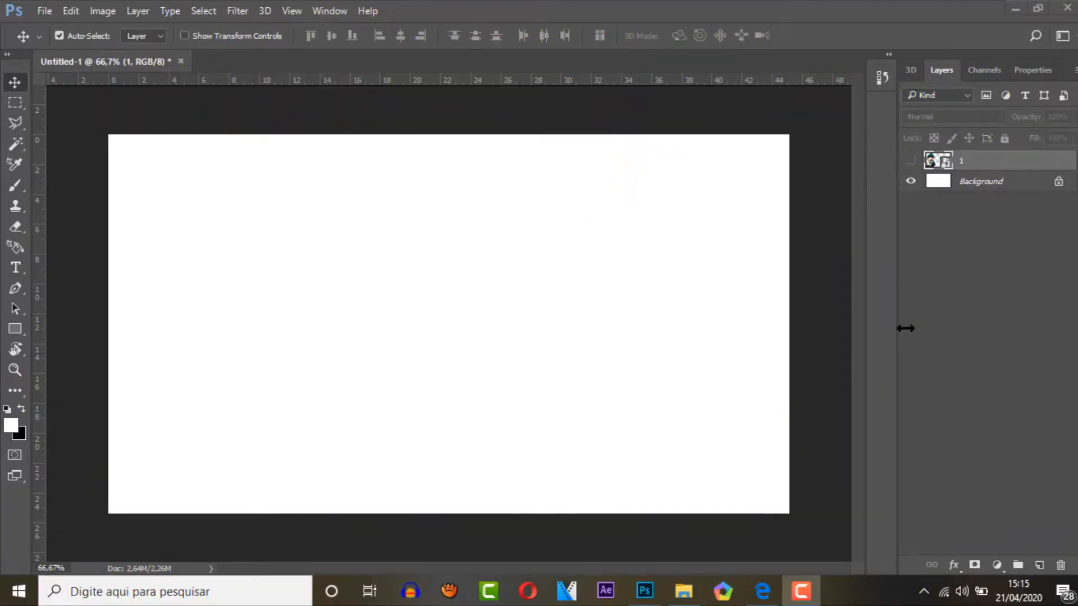
- Make the hidden character image layer 1 visible
click(928, 277)
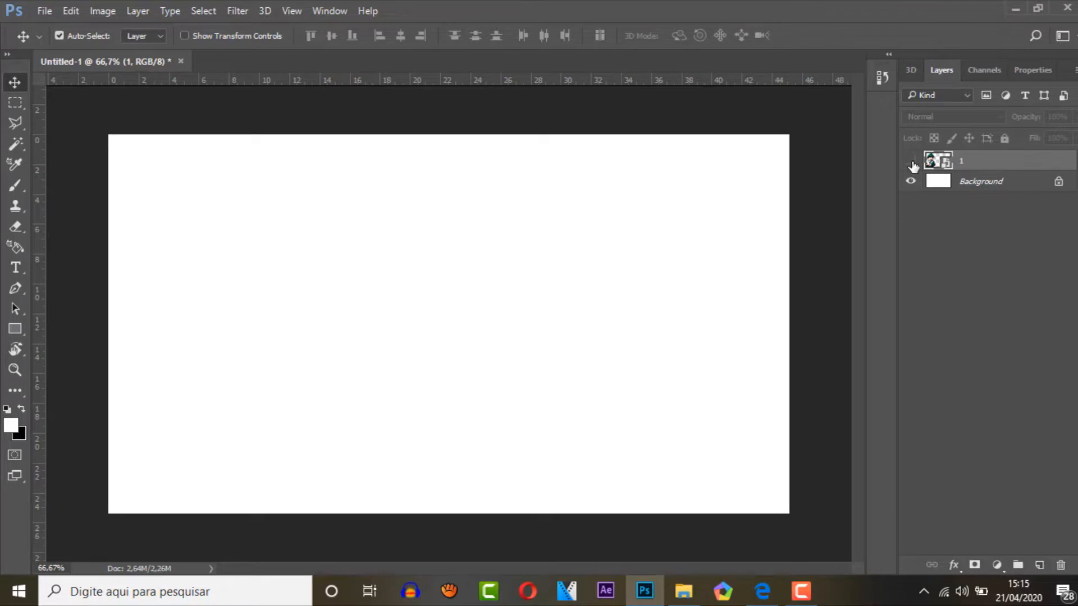
click(911, 161)
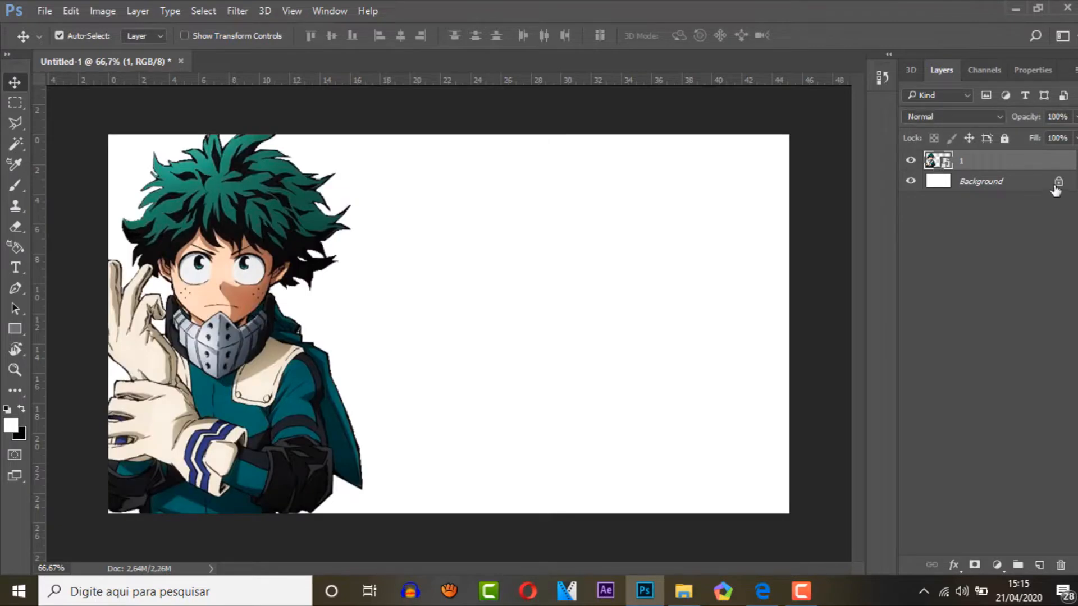
- Add the text "render" beside the character in the Toonish font at 168.5 pt, in a dark teal sampled from the hair
click(15, 267)
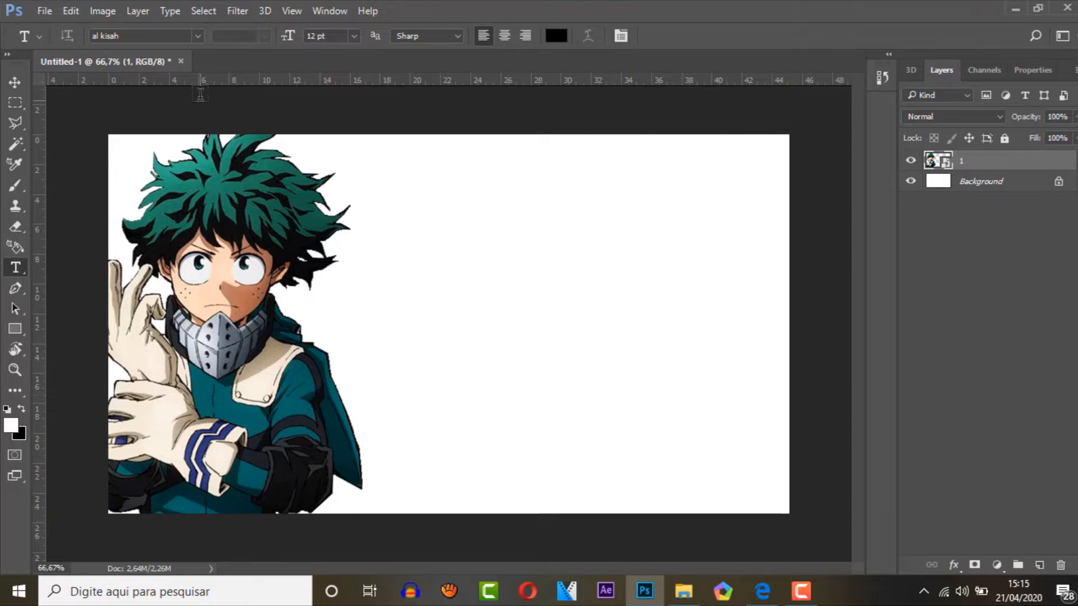
click(150, 32)
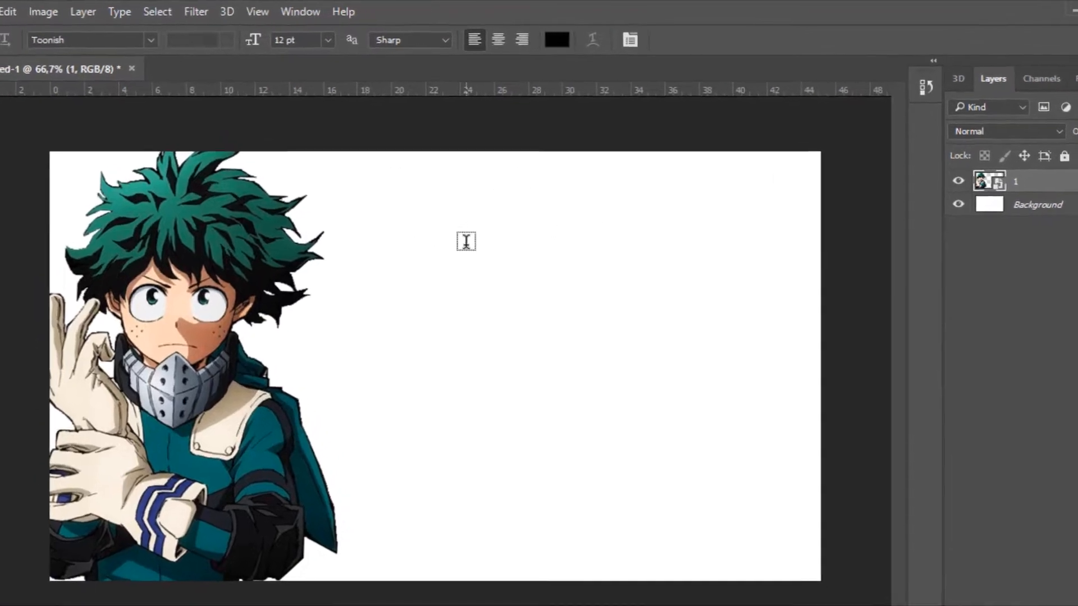
click(564, 43)
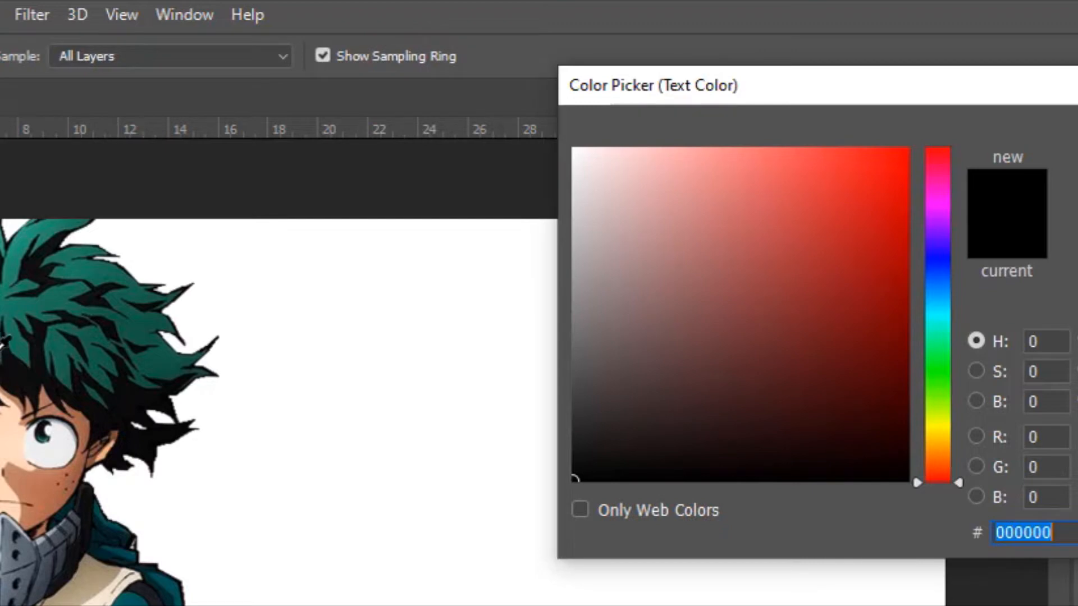
drag(2, 340, 4, 286)
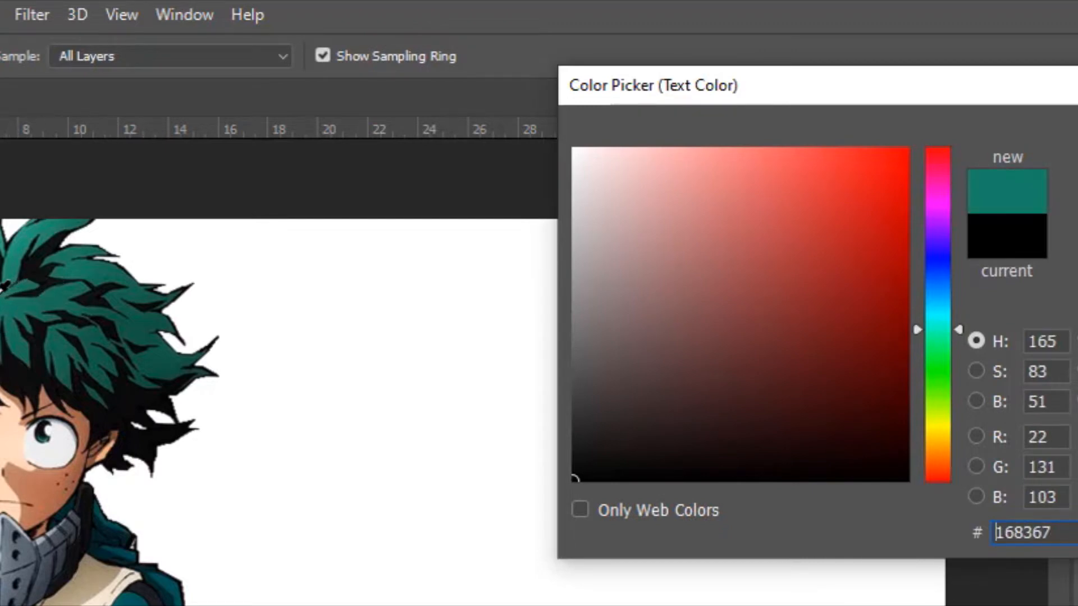
mouse_move(852, 351)
mouse_down()
mouse_move(869, 369)
mouse_move(844, 65)
mouse_move(846, 375)
mouse_move(860, 360)
mouse_up()
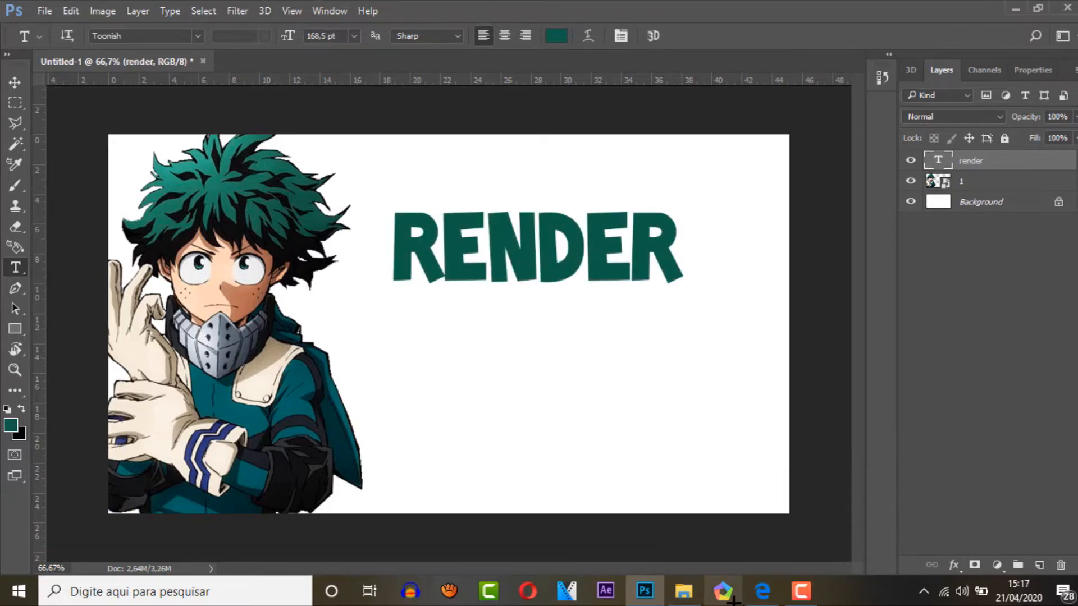
drag(666, 253, 592, 230)
key(Escape)
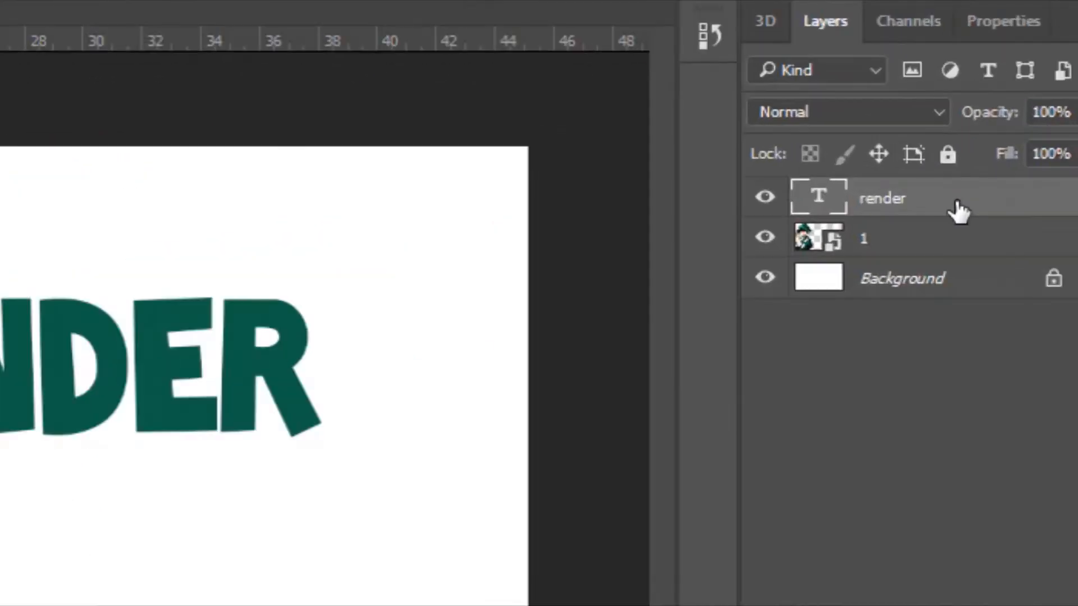
- Add a Drop Shadow layer style to the render text layer using the Multiply blend mode
double_click(958, 206)
drag(795, 114, 1018, 42)
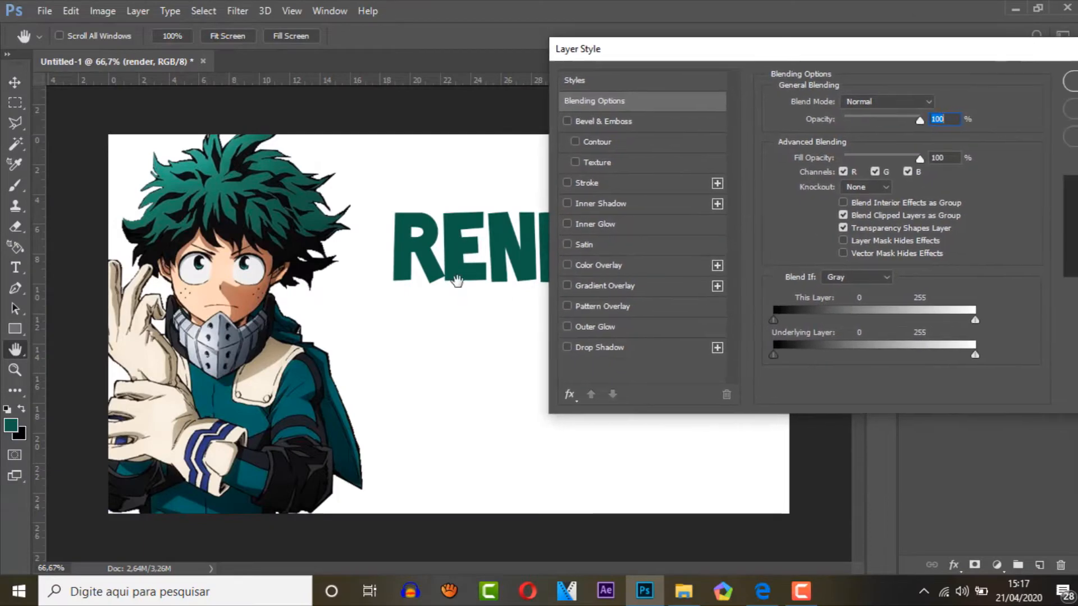
click(577, 346)
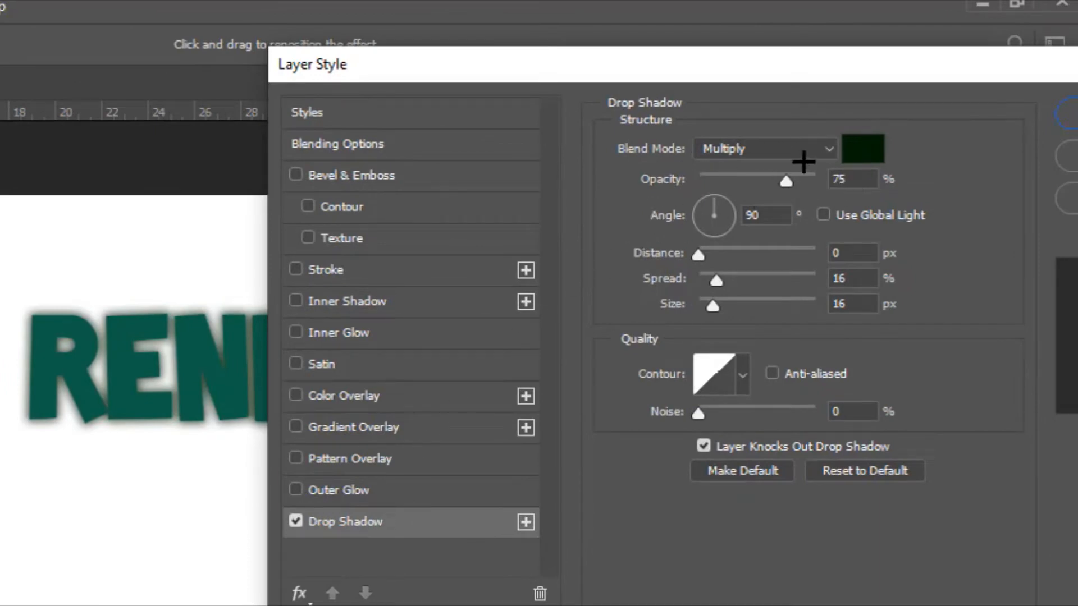
click(788, 151)
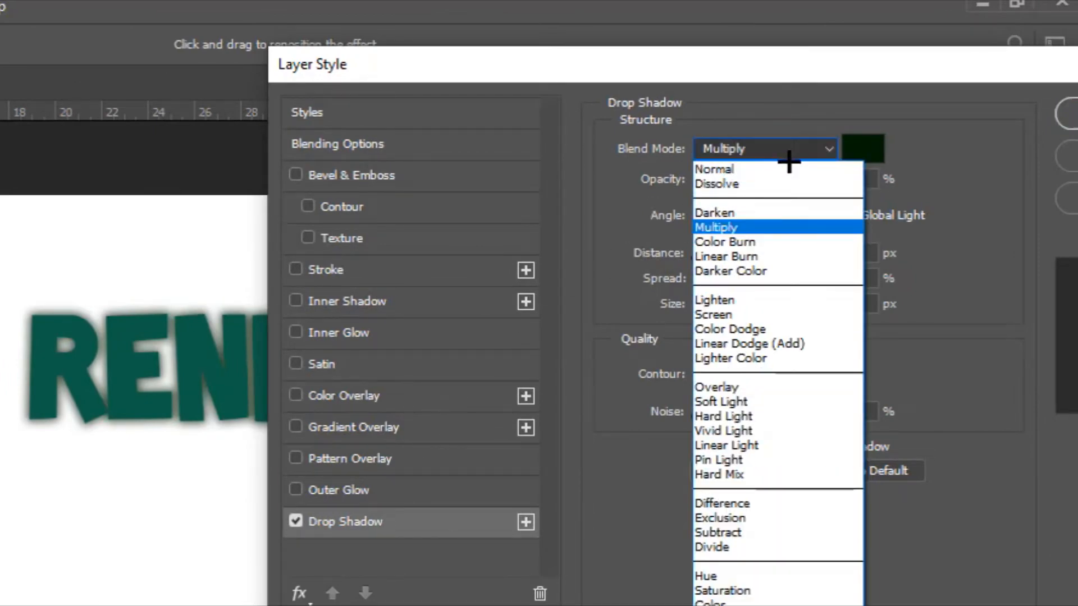
click(750, 226)
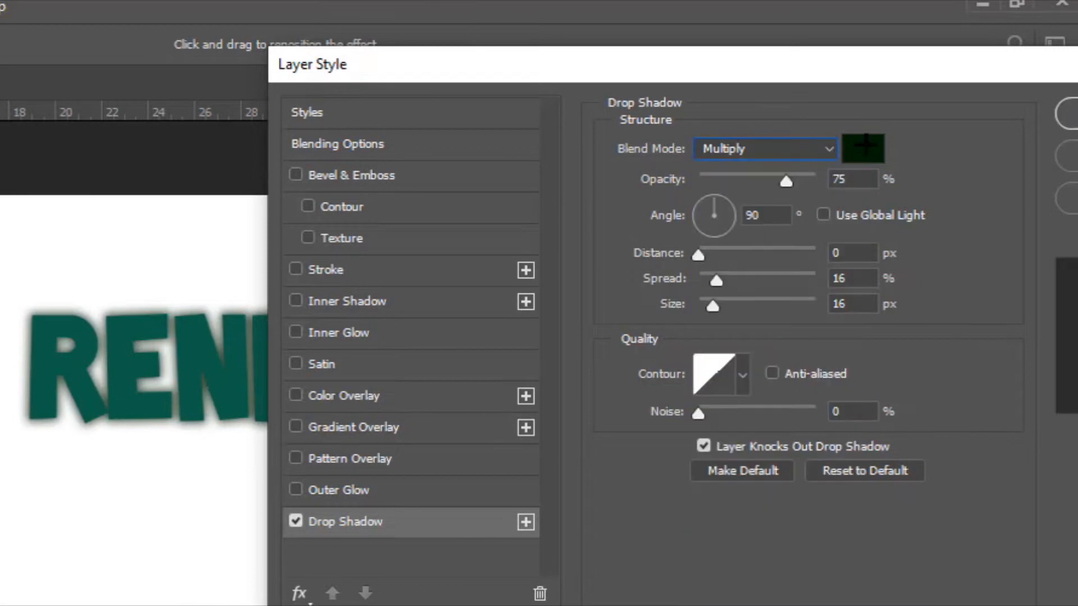
- Set the drop shadow colour to 001e16, a very dark shade based on the teal of the text
click(859, 147)
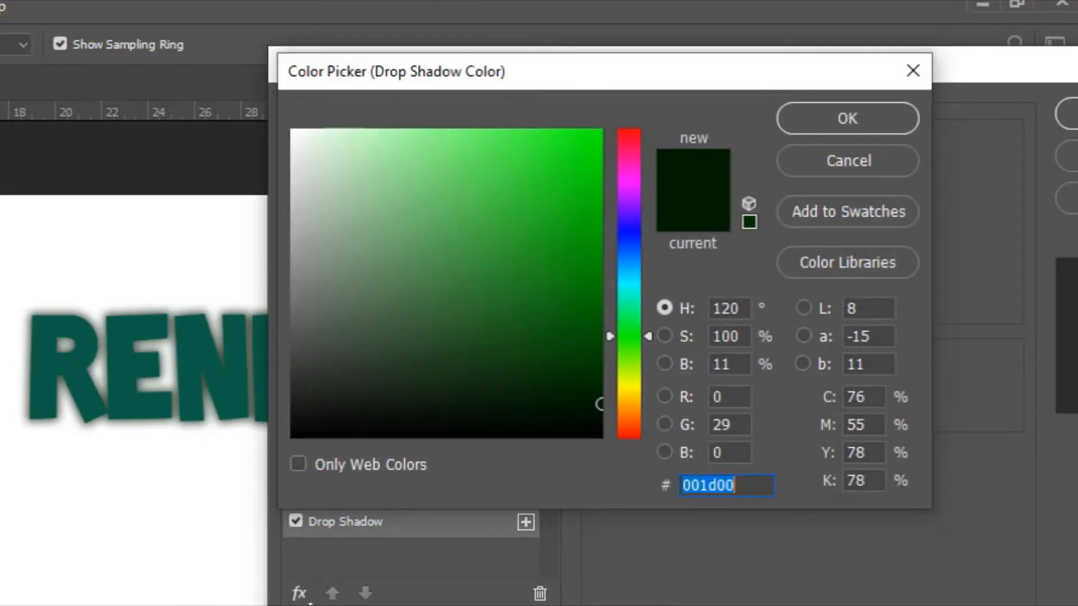
click(125, 348)
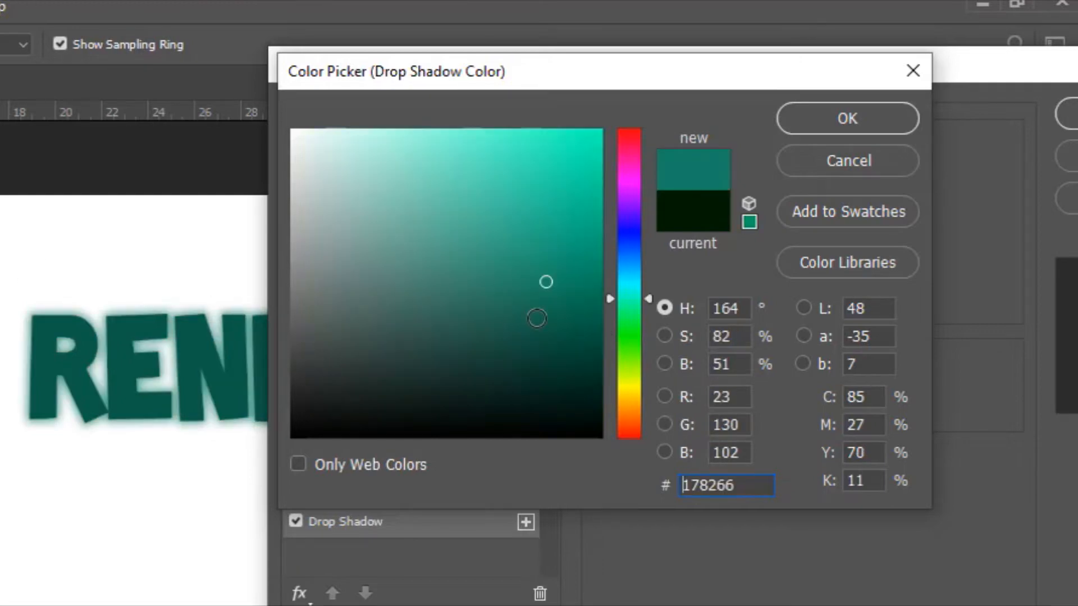
drag(537, 317, 603, 401)
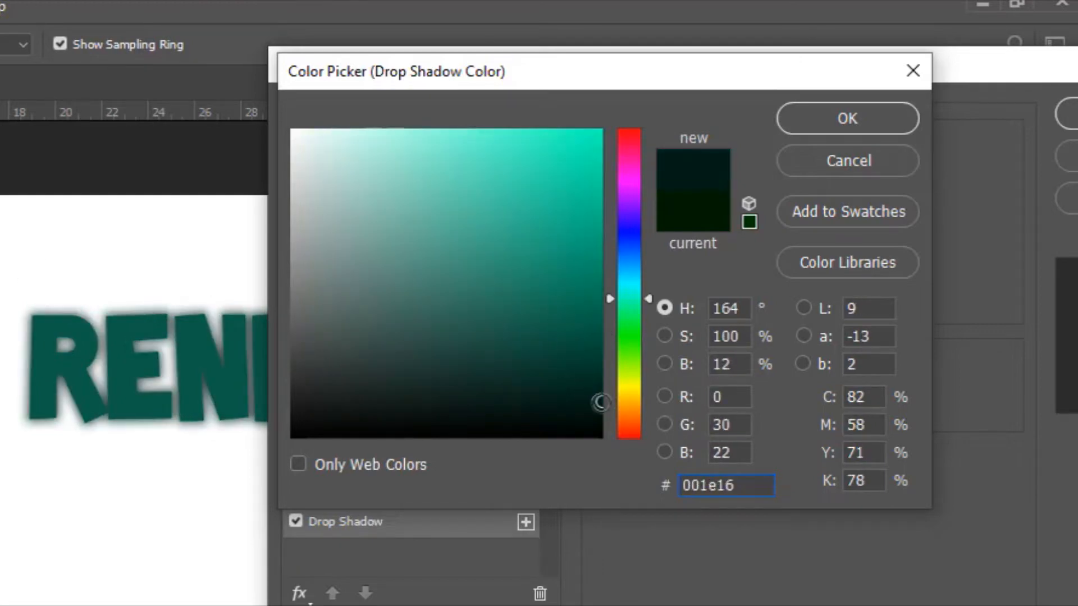
key(Return)
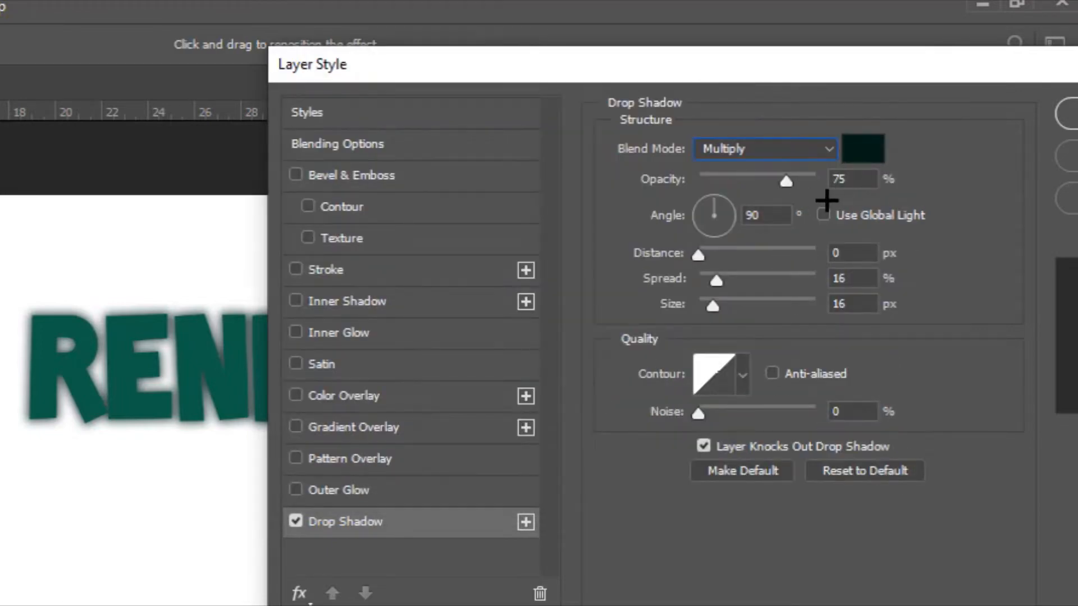
- Set the drop shadow's spread to 1% and size to 29 px, with Use Global Light off
click(826, 216)
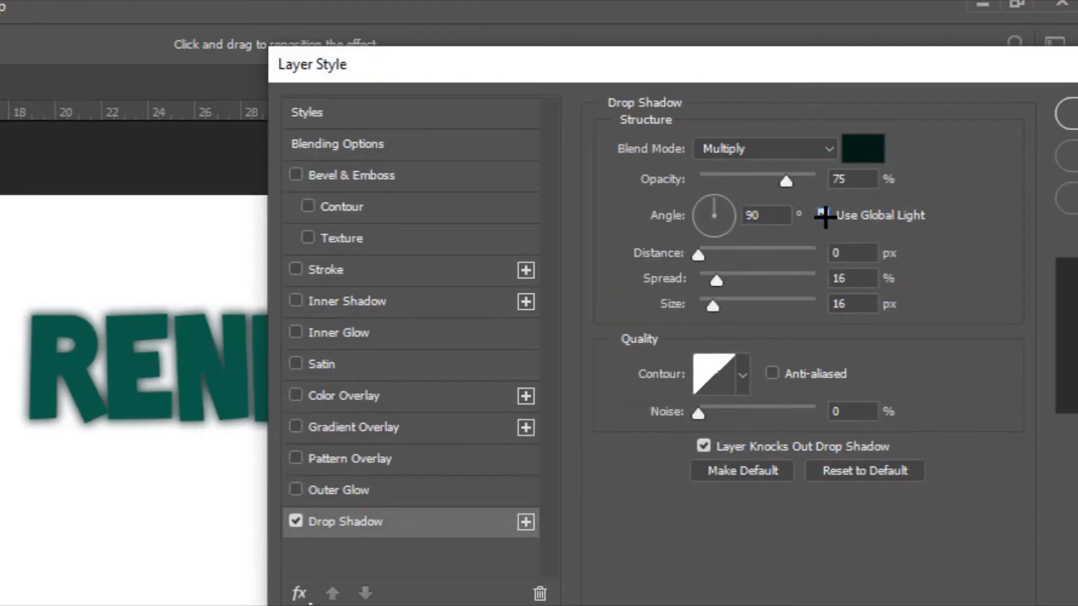
click(823, 215)
drag(714, 279, 714, 304)
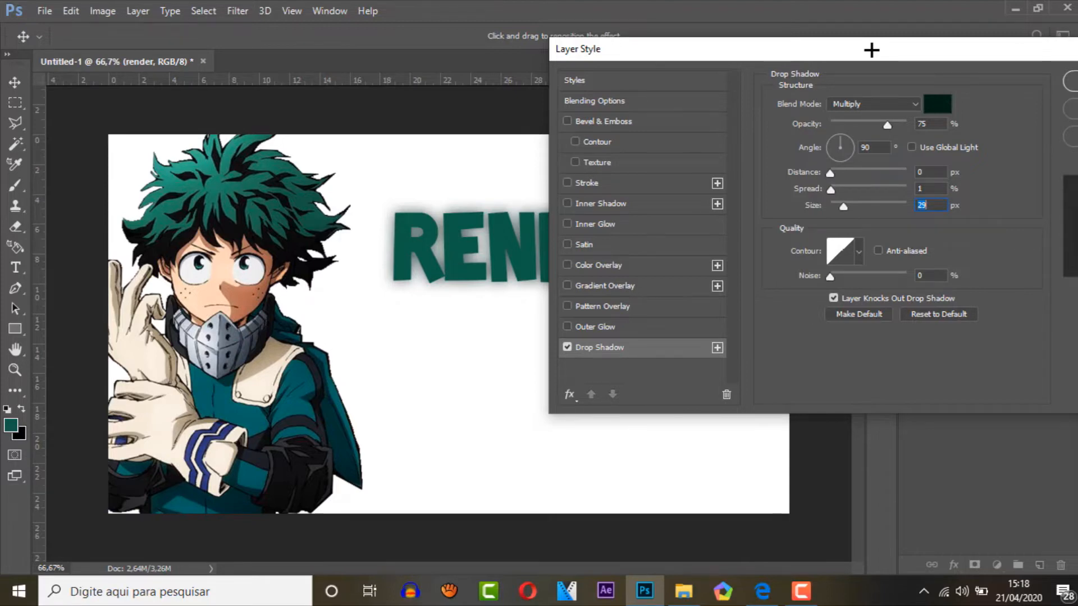
- Add an Outer Glow to the text and set its colour to 23bb94, a brighter version of the text's teal
click(665, 333)
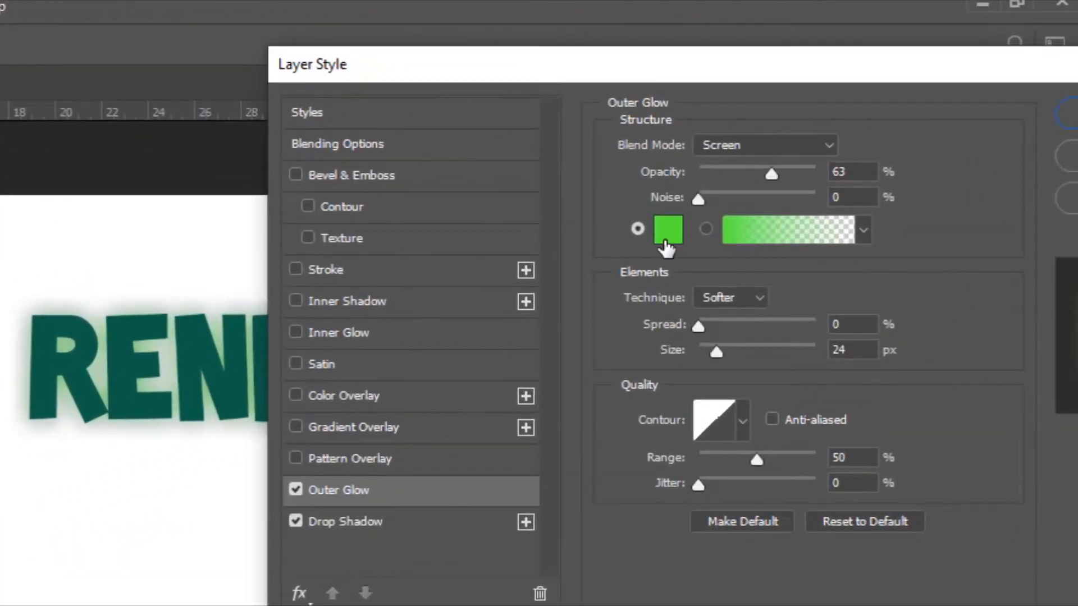
click(706, 220)
click(66, 321)
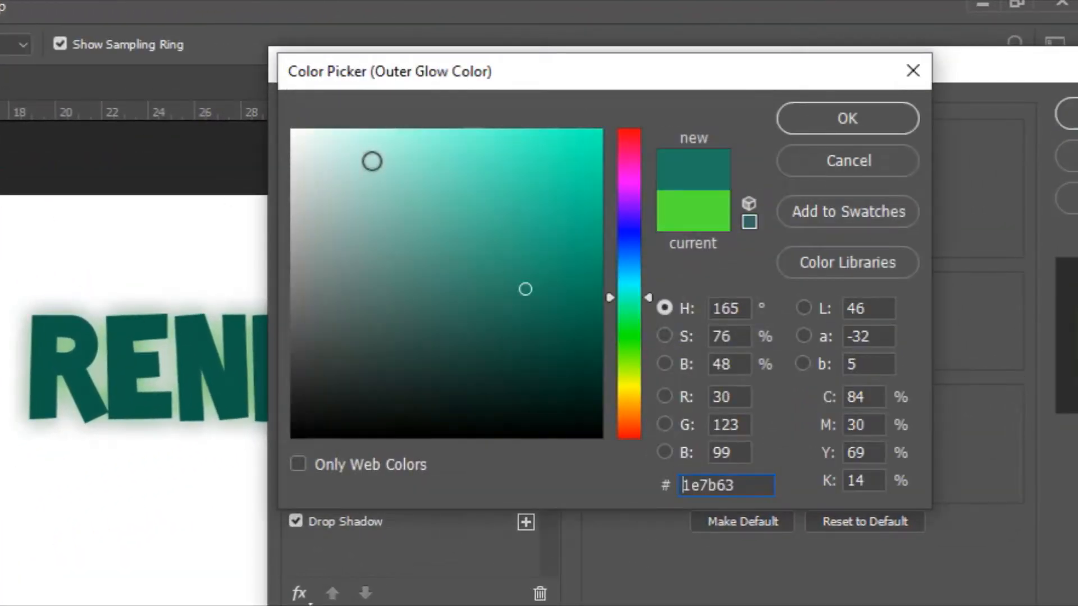
drag(540, 70, 623, 81)
mouse_move(626, 213)
mouse_down()
mouse_move(593, 166)
mouse_move(593, 206)
mouse_move(599, 176)
mouse_move(621, 176)
mouse_move(662, 263)
mouse_move(627, 222)
mouse_up()
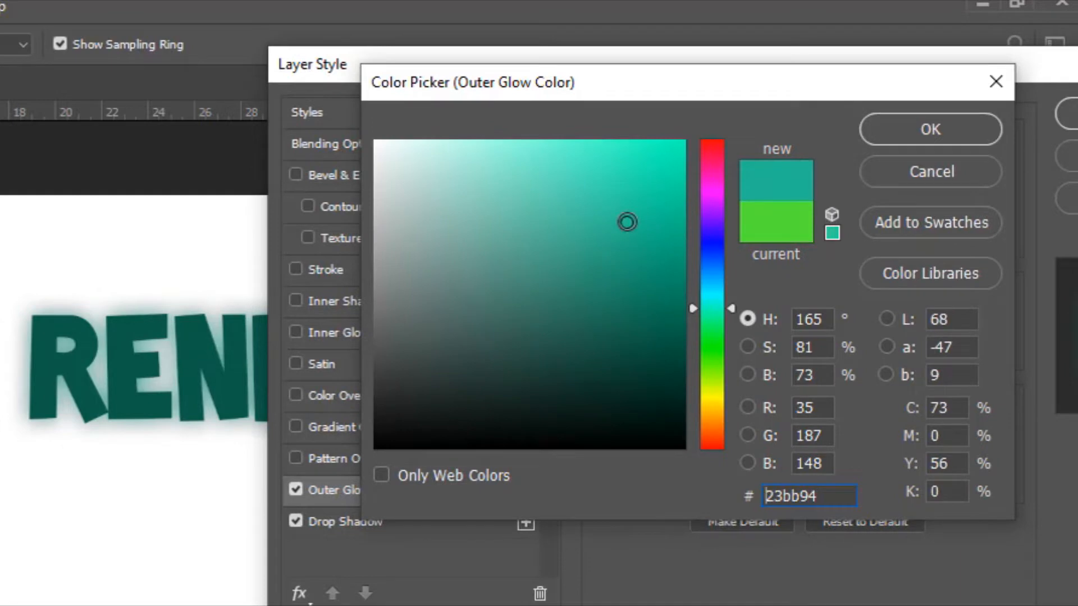
key(Return)
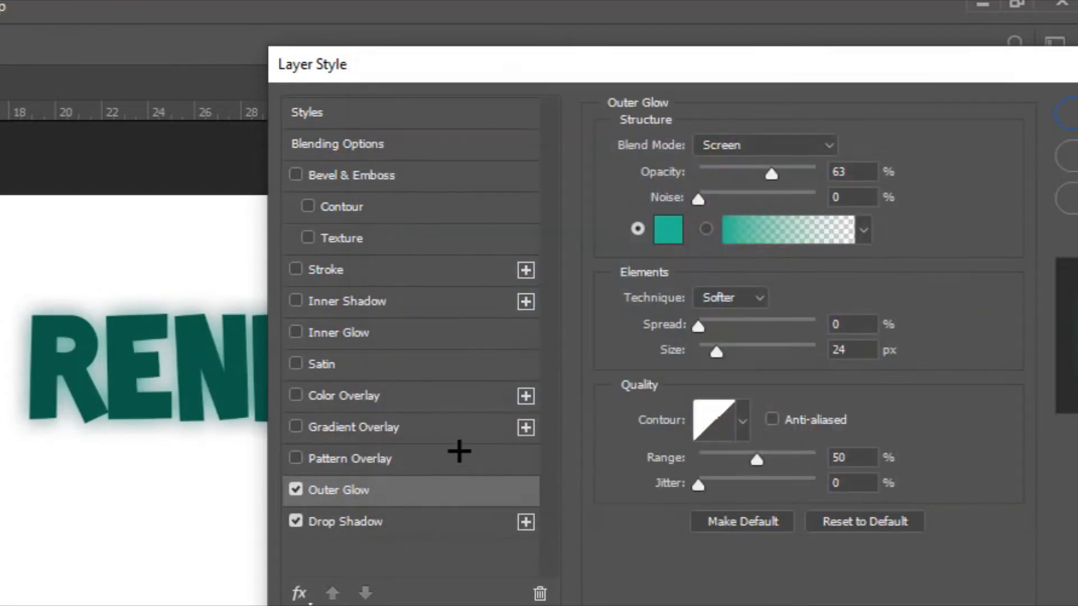
- Add a Gradient Overlay to the text with the Overlay blend mode
click(442, 429)
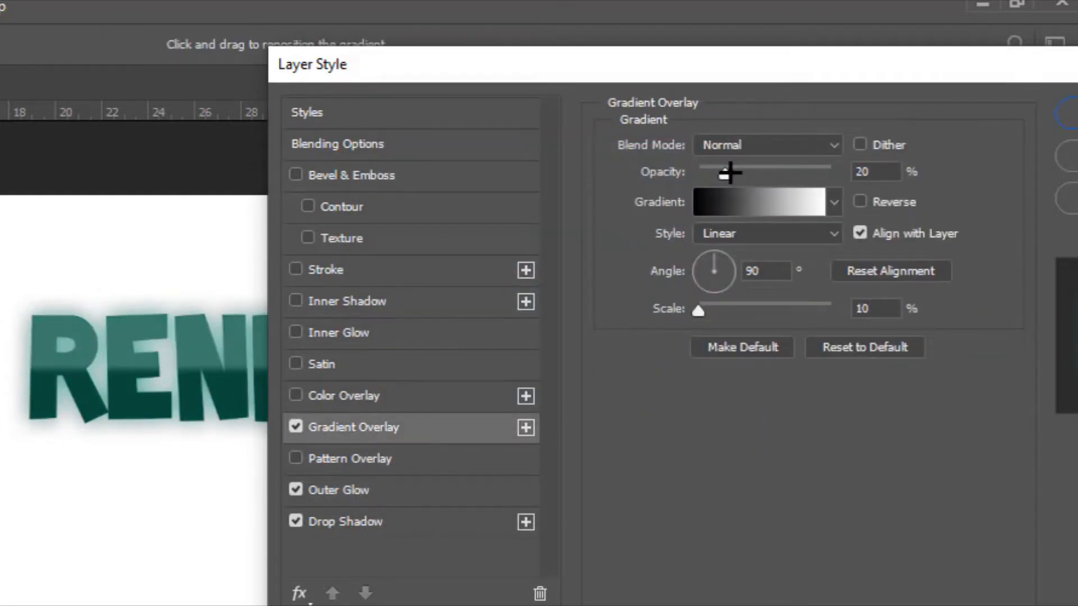
click(743, 148)
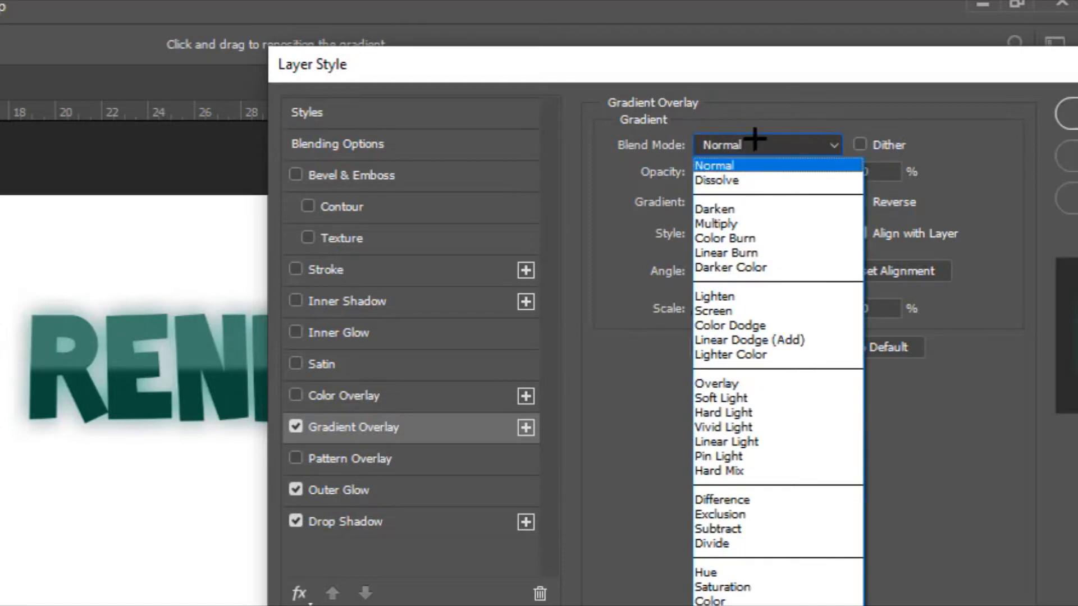
click(755, 142)
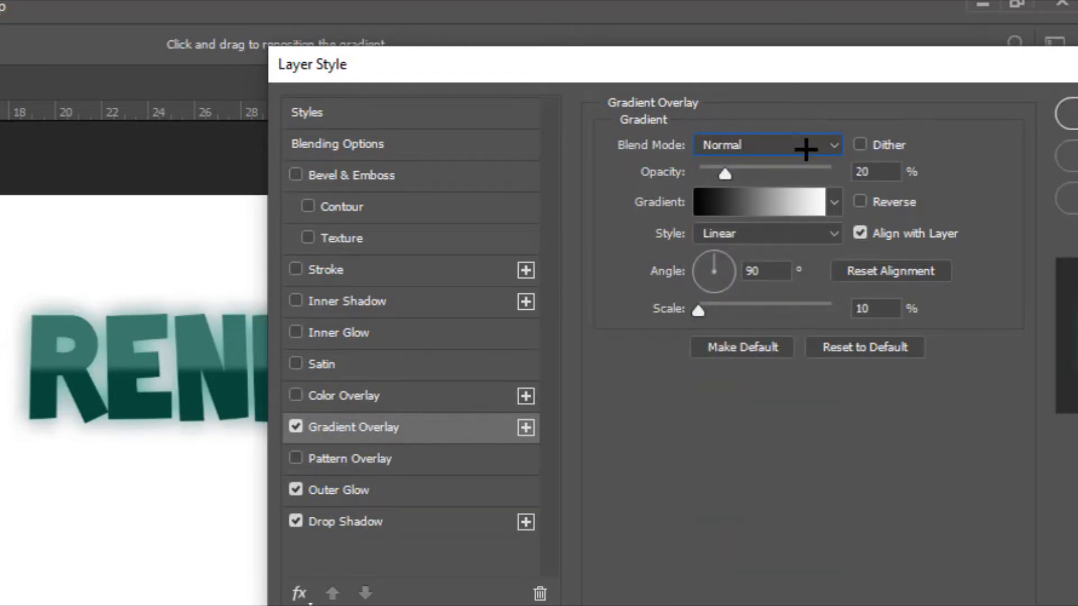
click(806, 148)
click(805, 148)
click(806, 149)
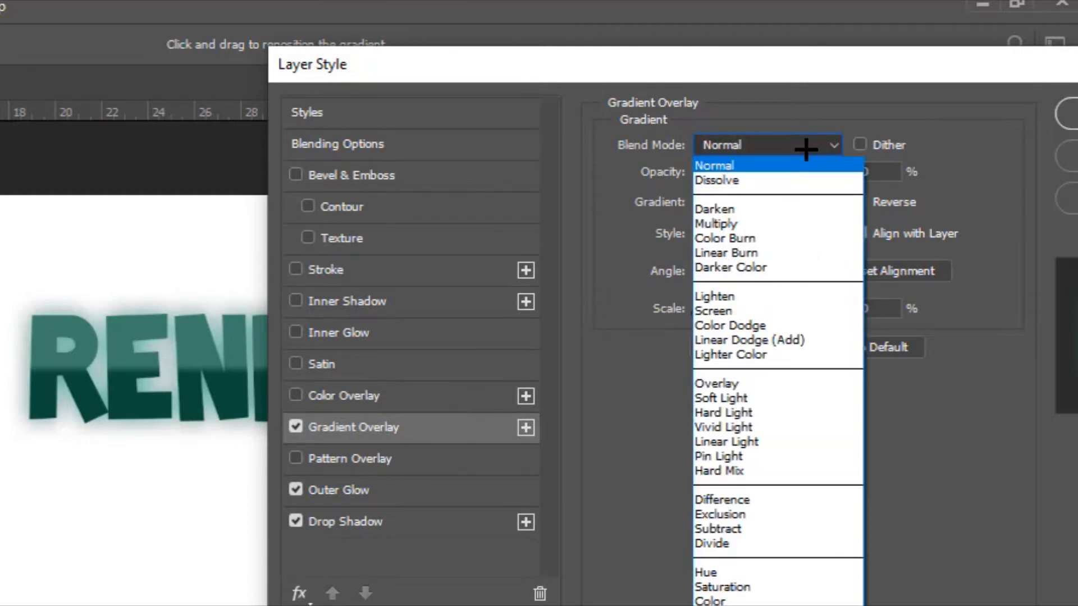
click(730, 384)
click(730, 384)
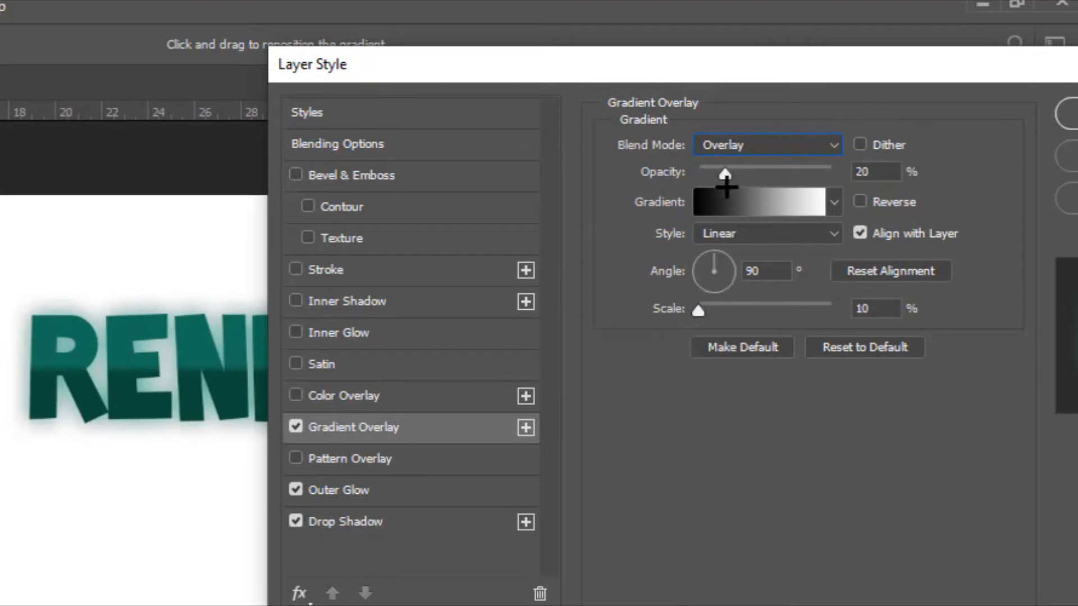
- Set the gradient overlay's opacity to 75% and scale to 103%, with Reverse off
drag(729, 176, 799, 174)
drag(699, 310, 854, 297)
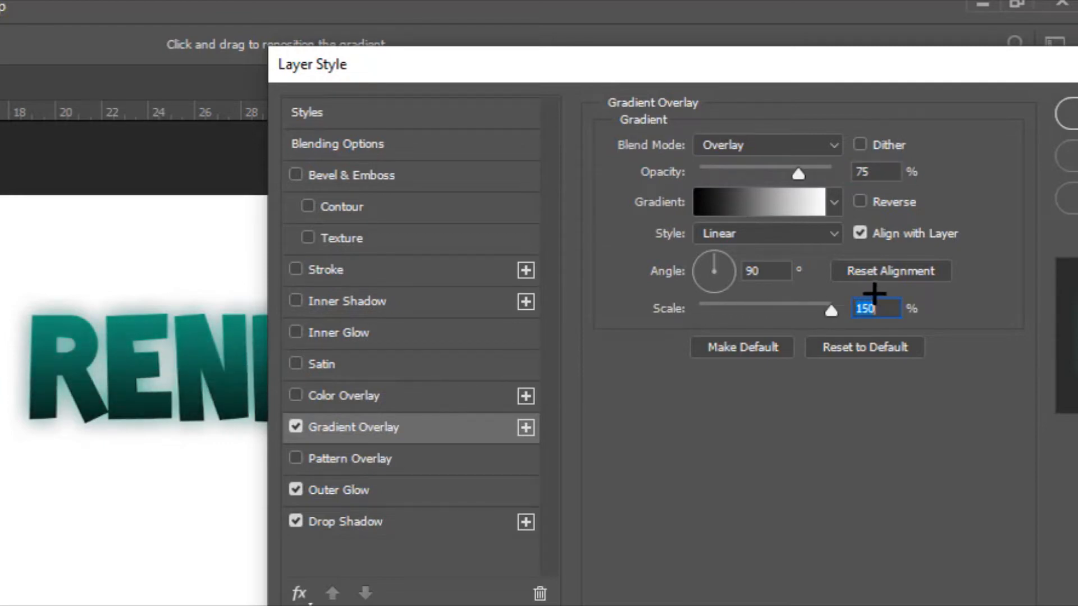
drag(844, 301, 741, 339)
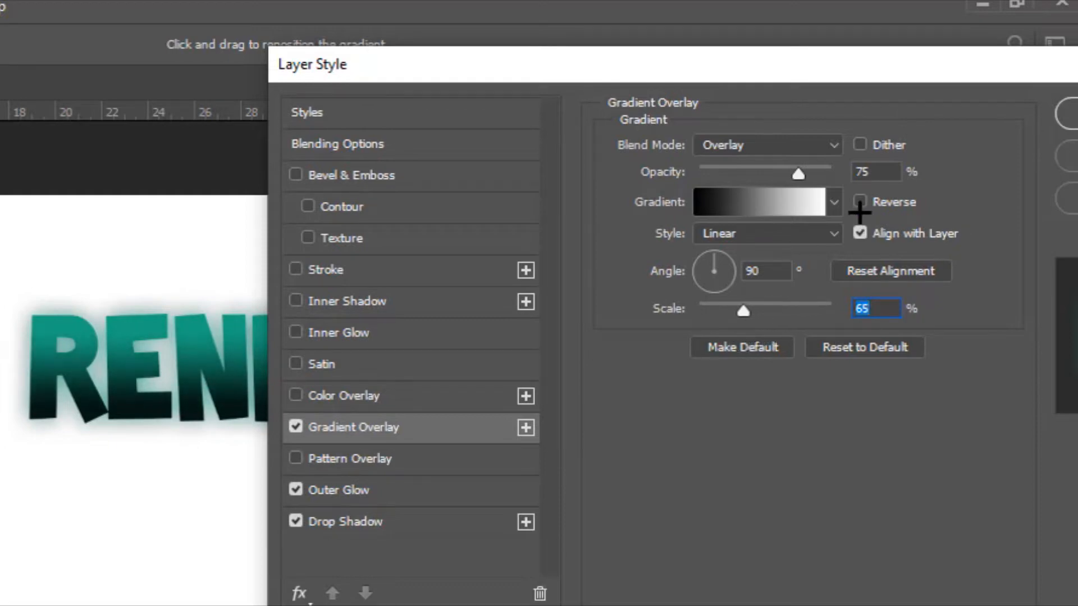
click(859, 203)
click(859, 203)
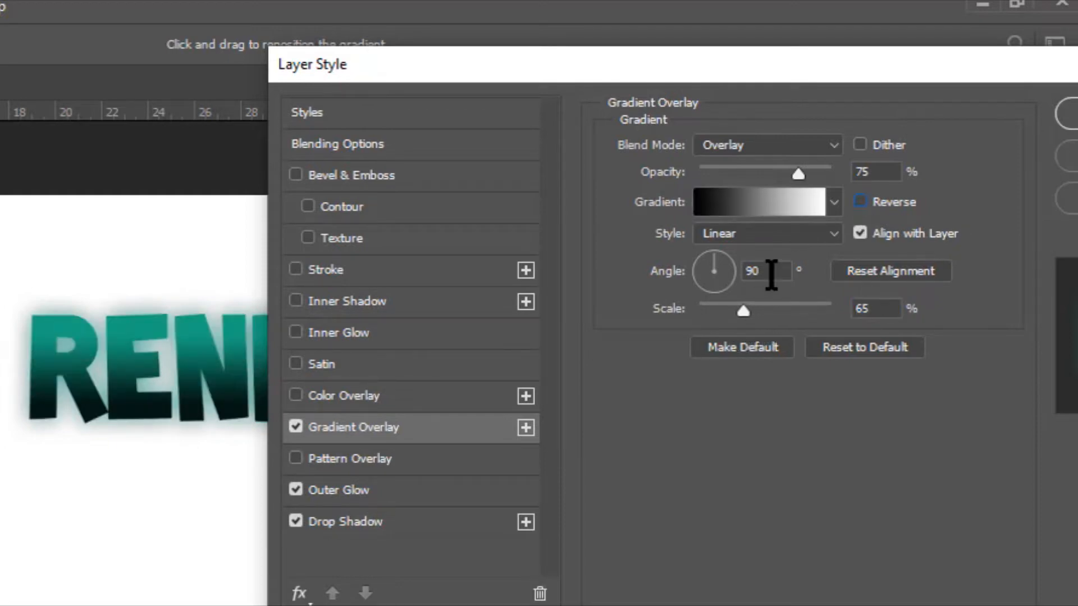
drag(750, 314, 783, 310)
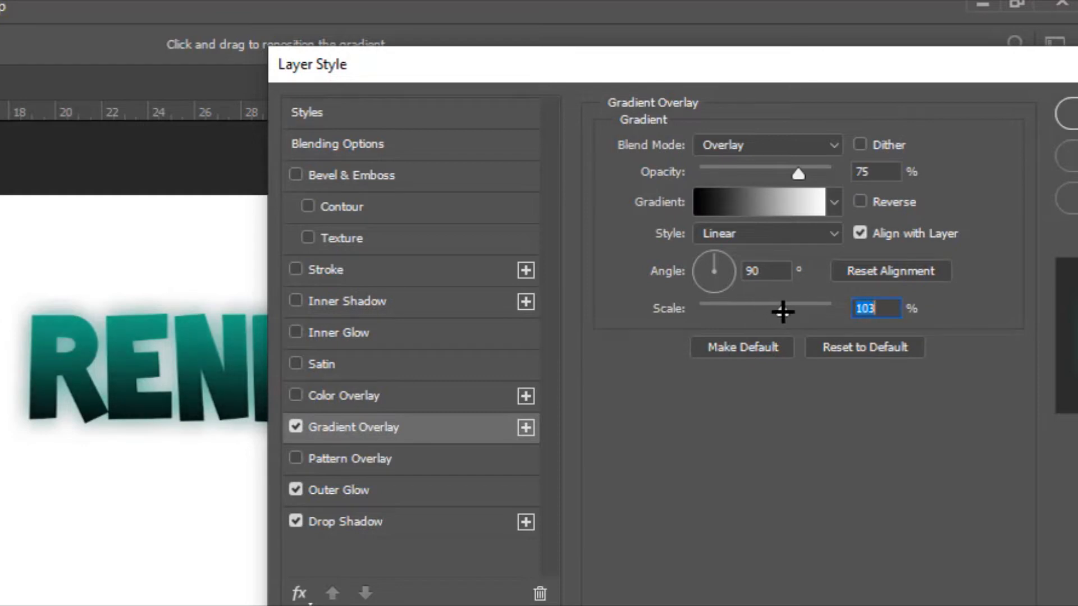
- Add an Inner Glow to the text and set its colour to 5fe0be, a lighter version of the text's teal
click(403, 336)
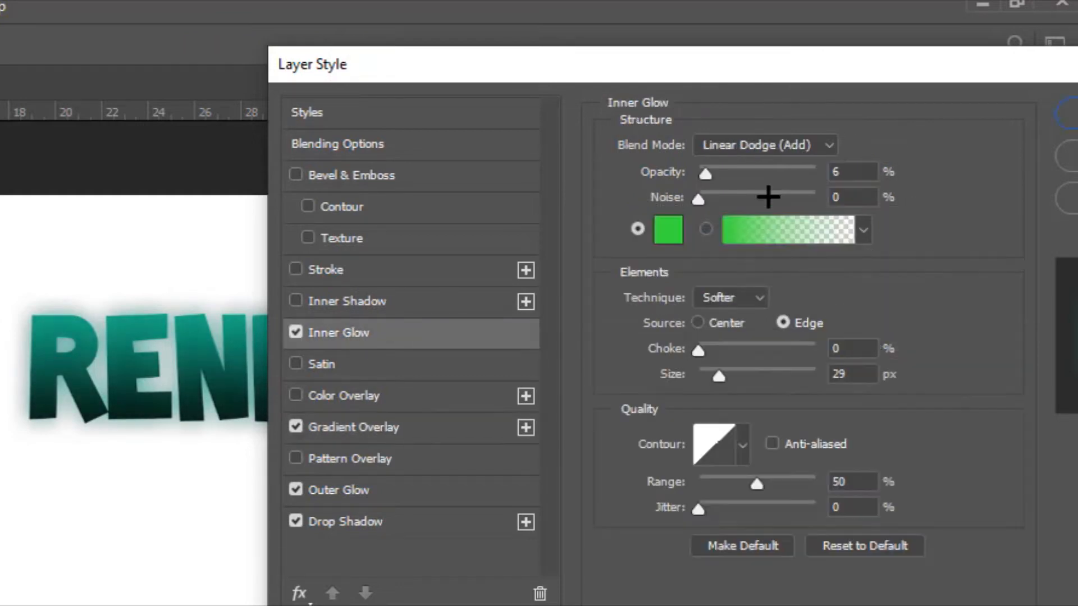
mouse_move(811, 71)
mouse_down()
mouse_move(842, 107)
mouse_move(822, 82)
mouse_up()
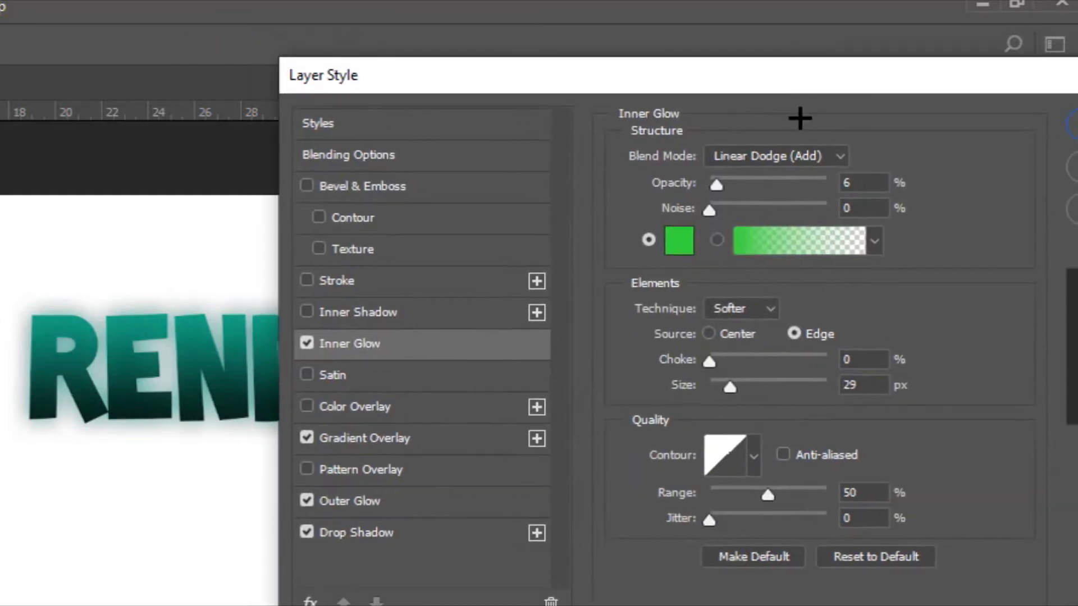
click(682, 241)
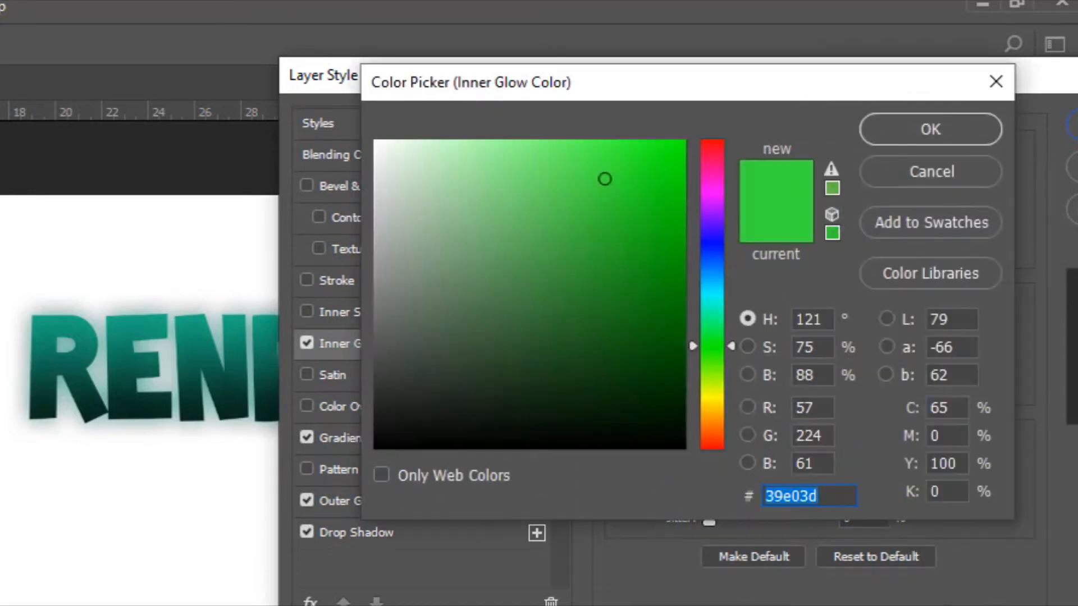
click(140, 337)
drag(553, 181, 553, 177)
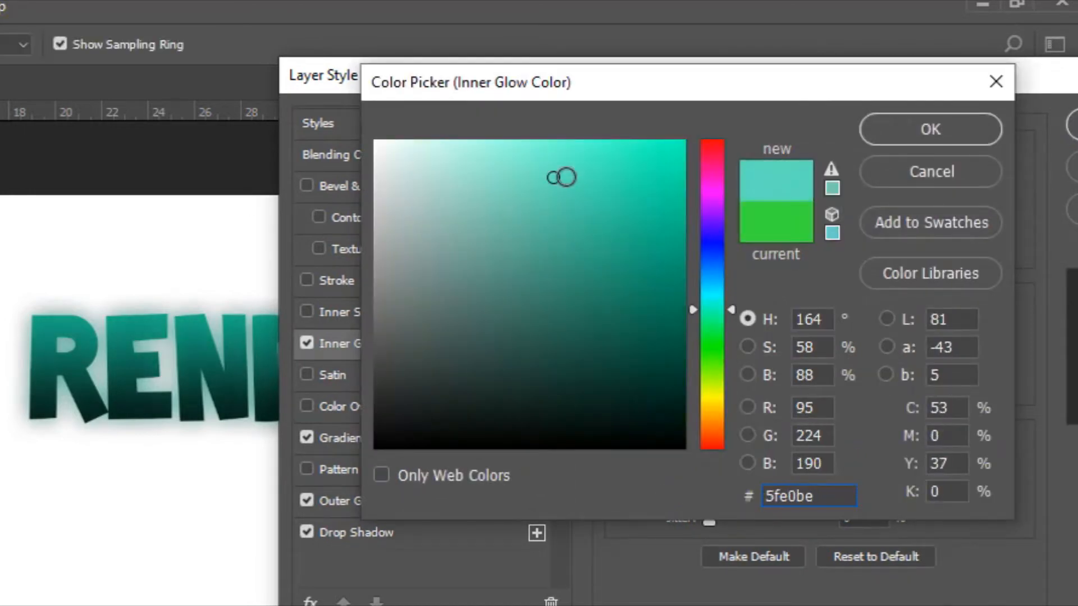
click(872, 135)
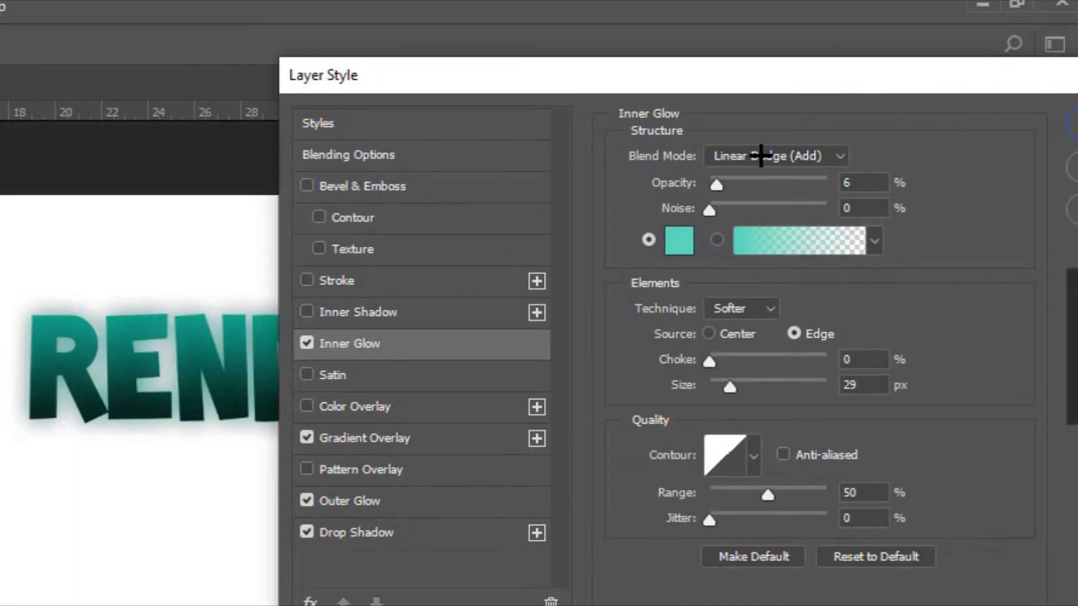
- Use Linear Dodge (Add) for the inner glow, with its opacity at 66% and its size at 9 px
click(760, 155)
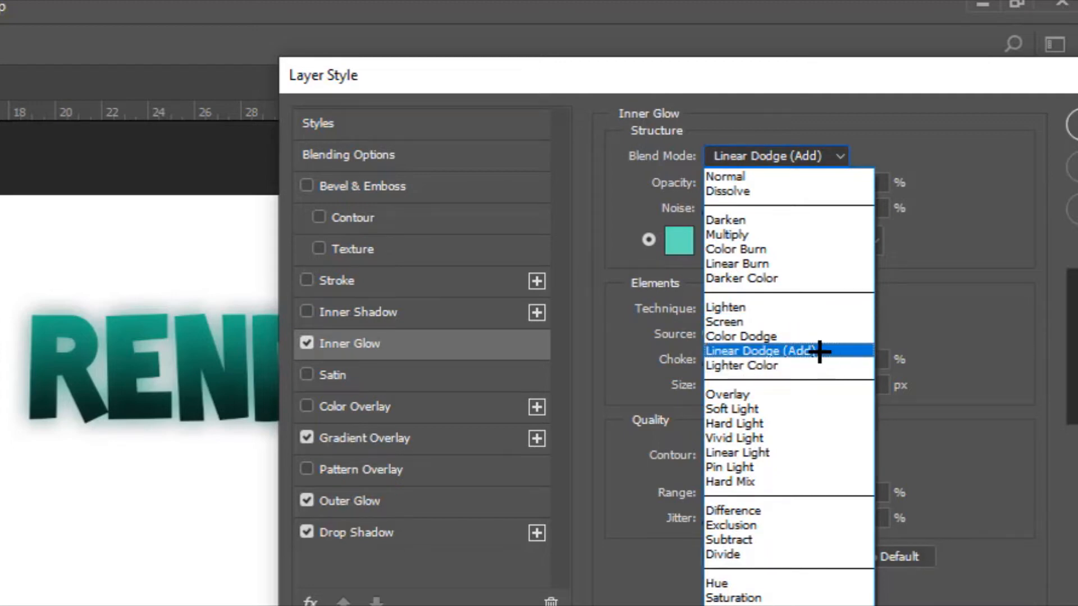
click(788, 352)
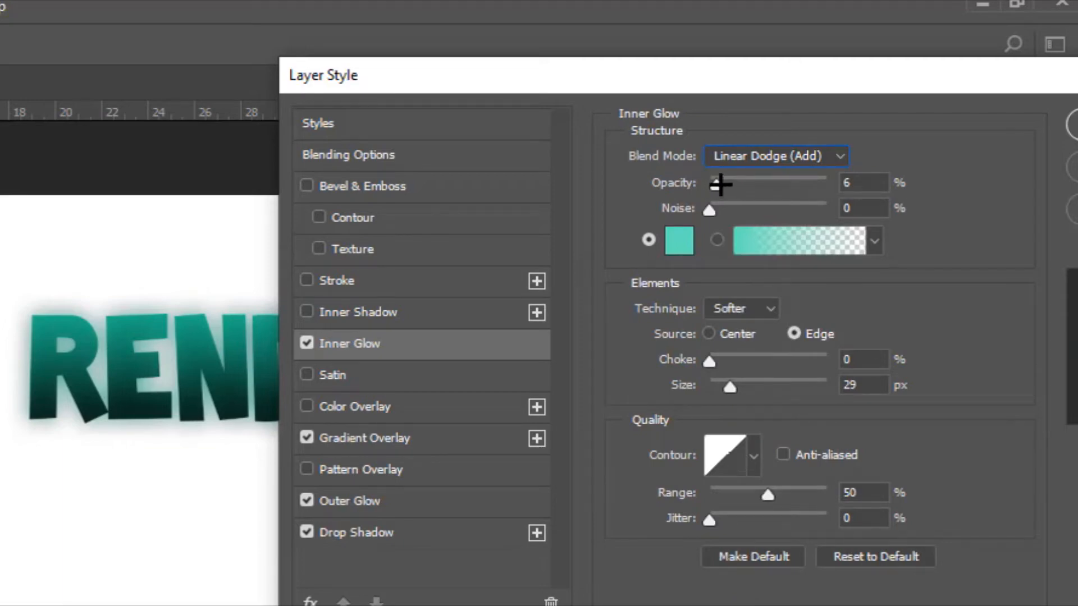
drag(720, 184, 786, 184)
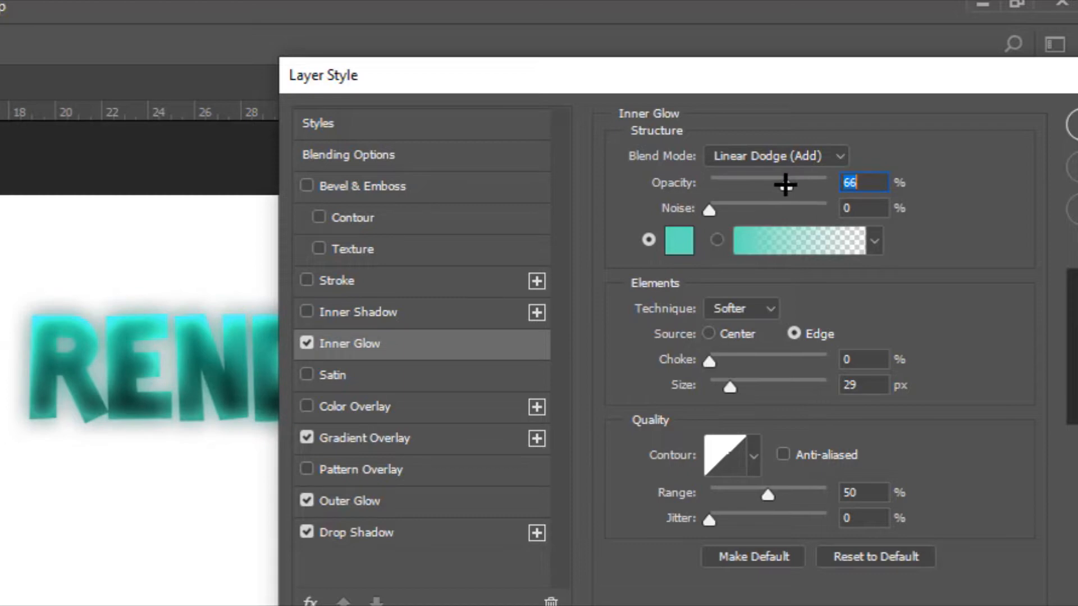
drag(729, 380, 719, 378)
- Add an Inner Shadow to the text and set its colour to the teal 158484
click(378, 310)
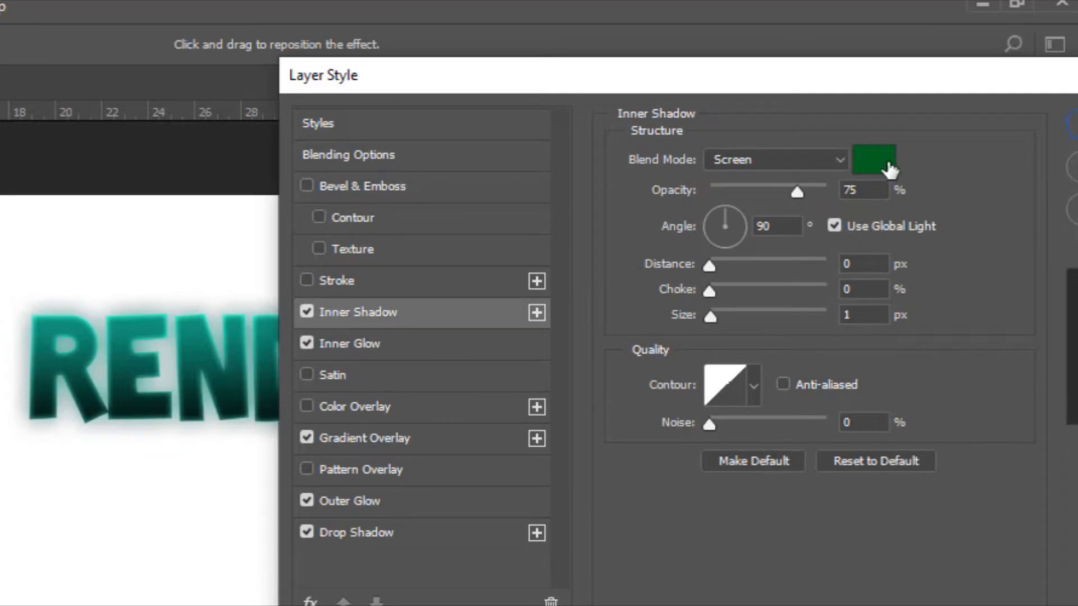
click(880, 168)
click(22, 343)
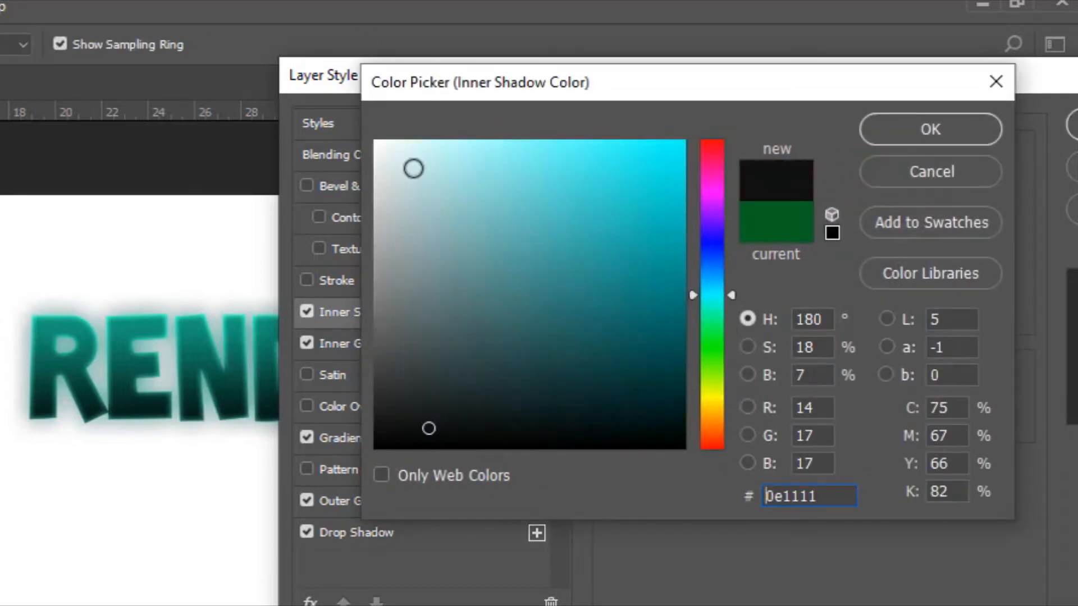
click(647, 224)
drag(647, 224, 635, 289)
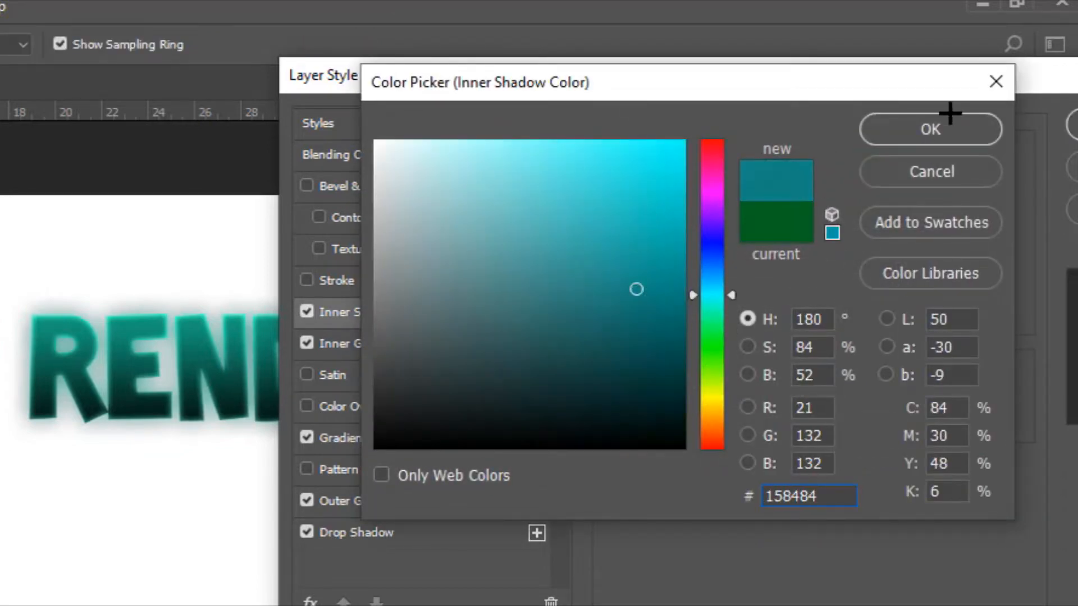
click(949, 120)
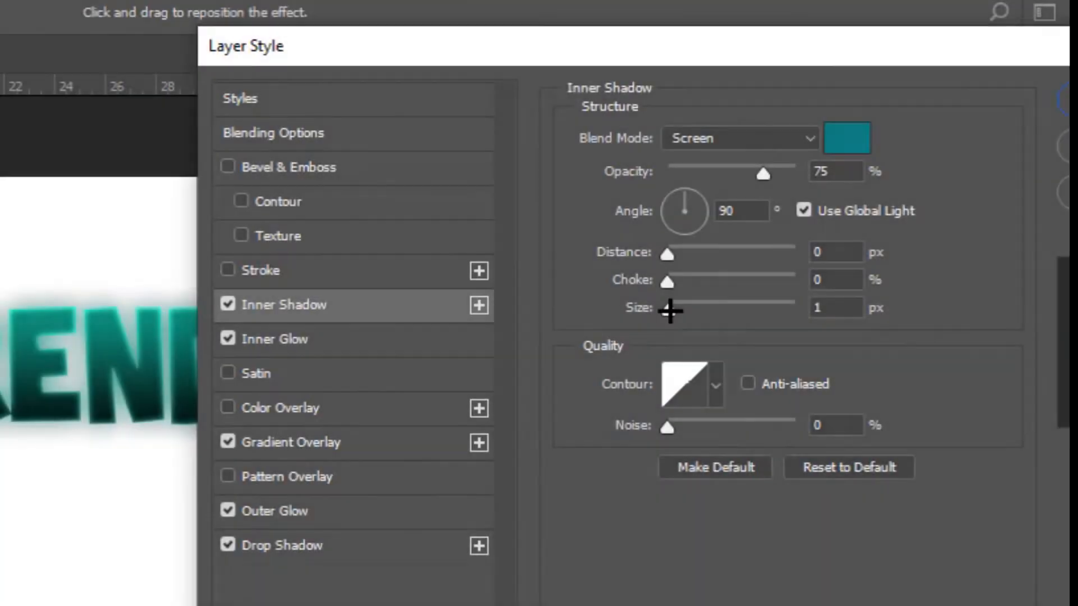
- Set the inner shadow's size to 16 px and choke to 10%, and lower the inner glow's opacity to 25%
drag(711, 316, 676, 309)
drag(667, 281, 679, 280)
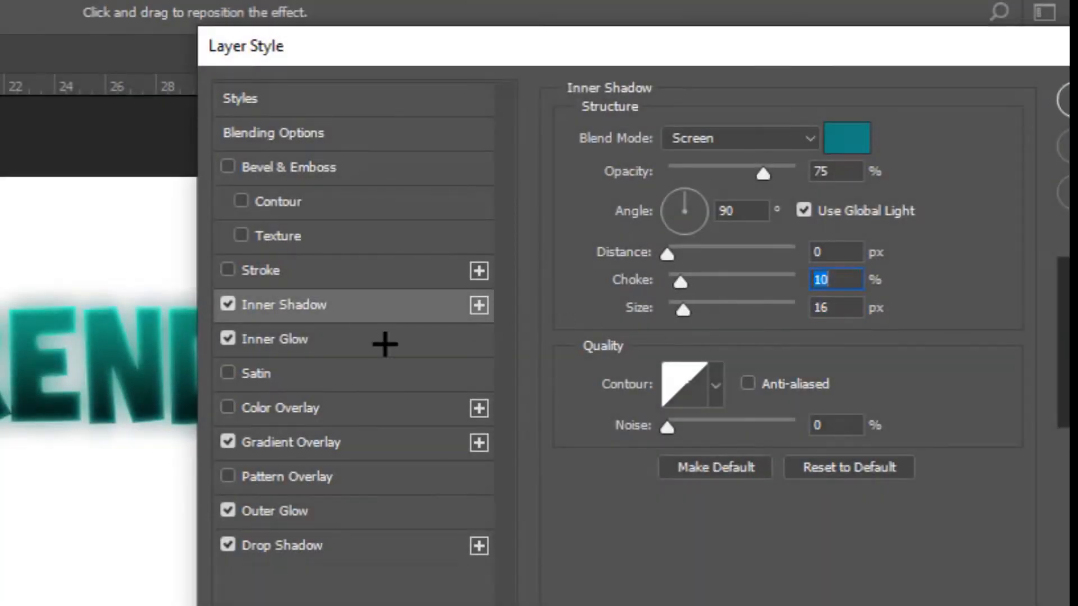
click(385, 343)
drag(721, 164, 698, 166)
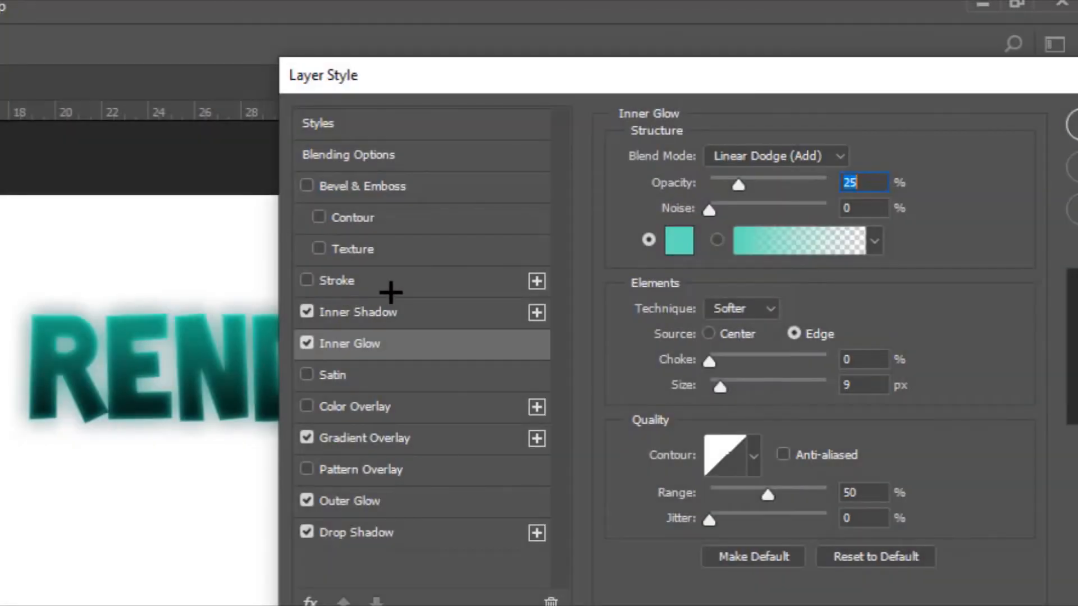
- Add a Stroke to the text and set its colour to 25a784, a brighter version of the text's teal
click(390, 292)
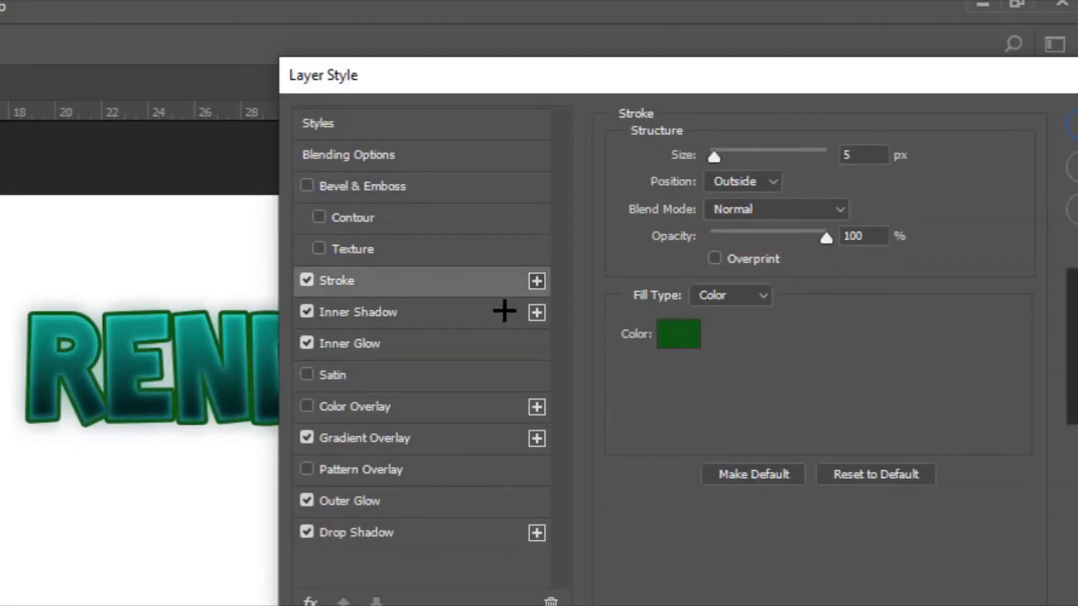
click(695, 336)
click(66, 345)
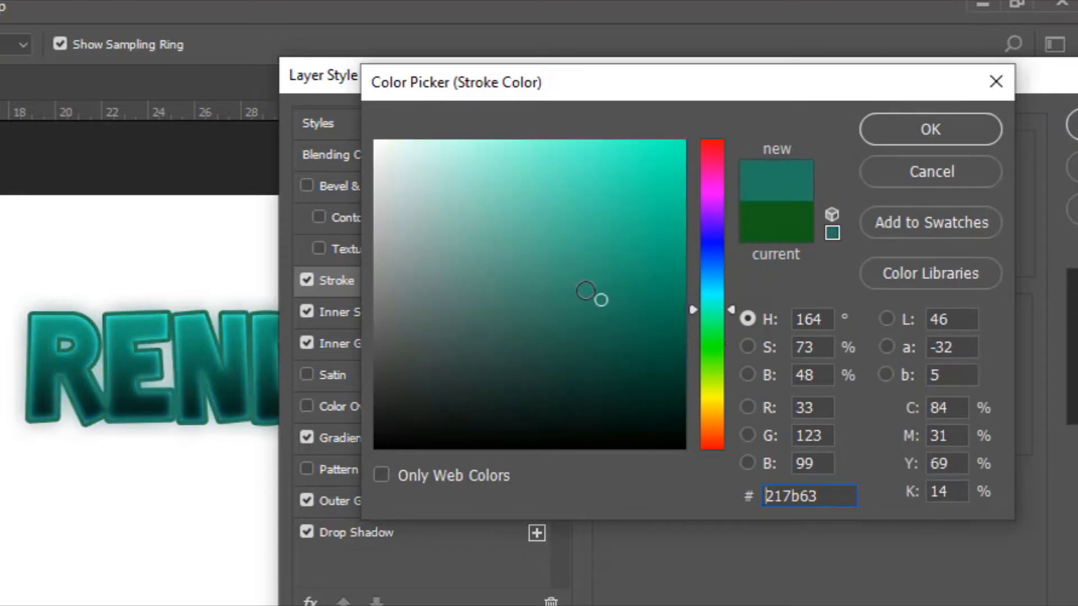
mouse_move(586, 290)
mouse_down()
mouse_move(616, 202)
mouse_move(621, 212)
mouse_move(609, 177)
mouse_move(602, 238)
mouse_move(614, 247)
mouse_move(614, 234)
mouse_move(615, 247)
mouse_up()
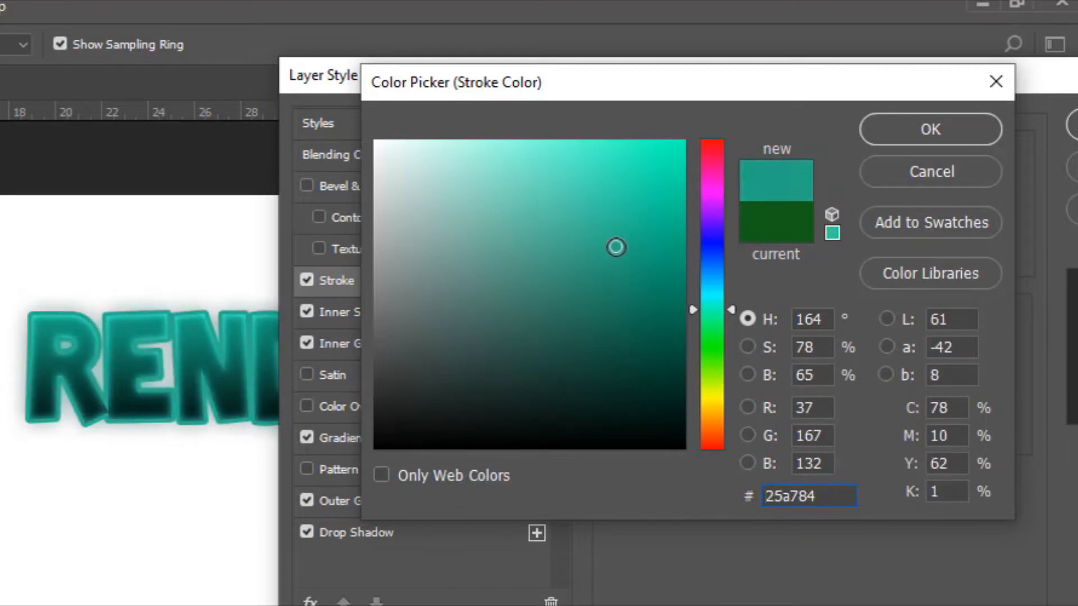
click(960, 119)
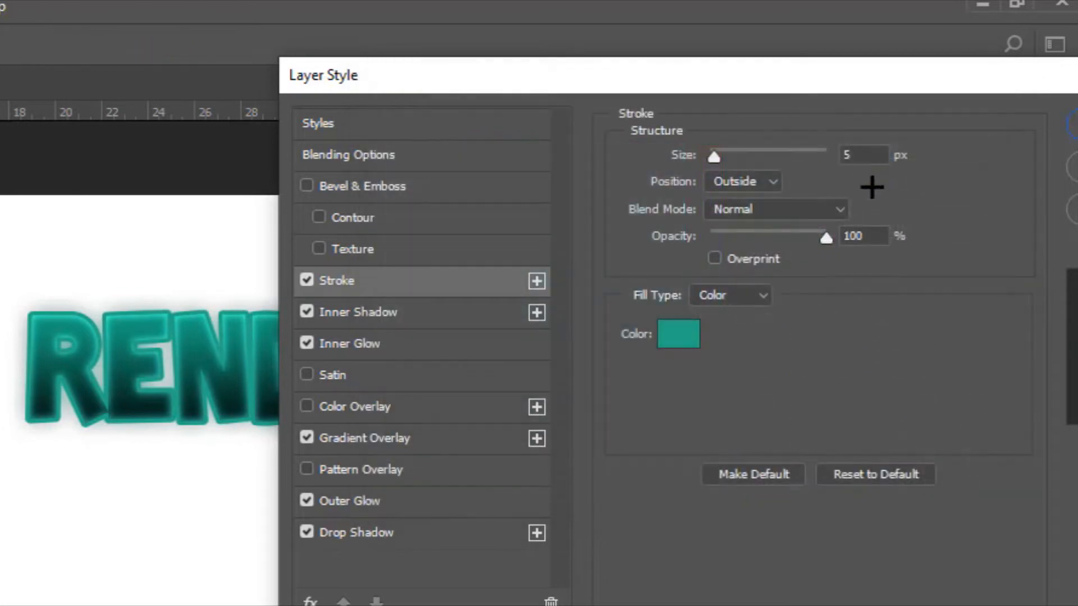
- Set the stroke's size to 1 px and compare the text with the stroke off and on, leaving it on
drag(714, 156, 709, 156)
click(306, 279)
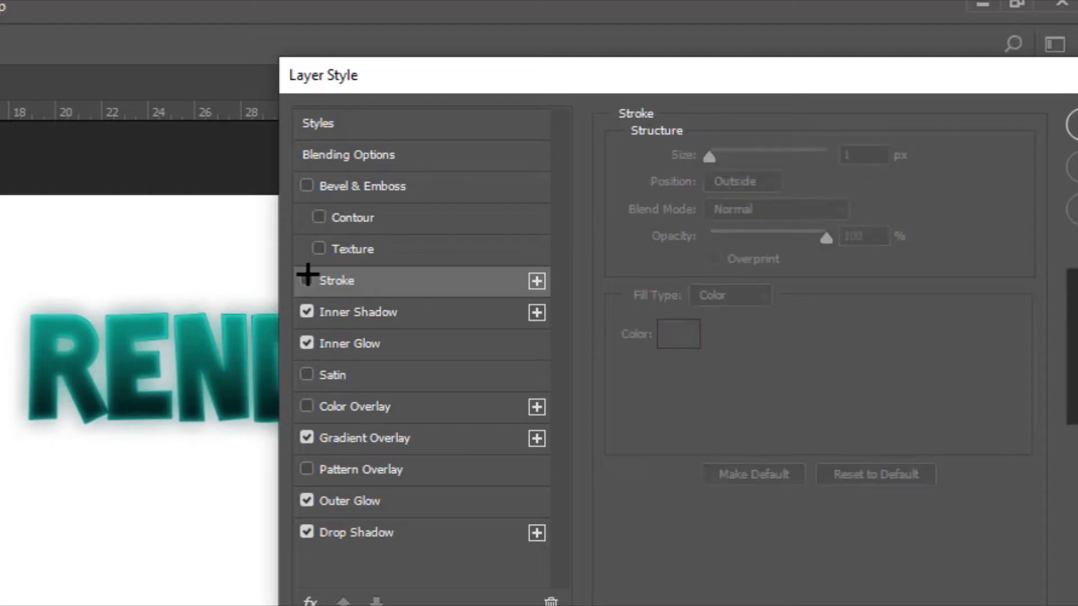
click(308, 277)
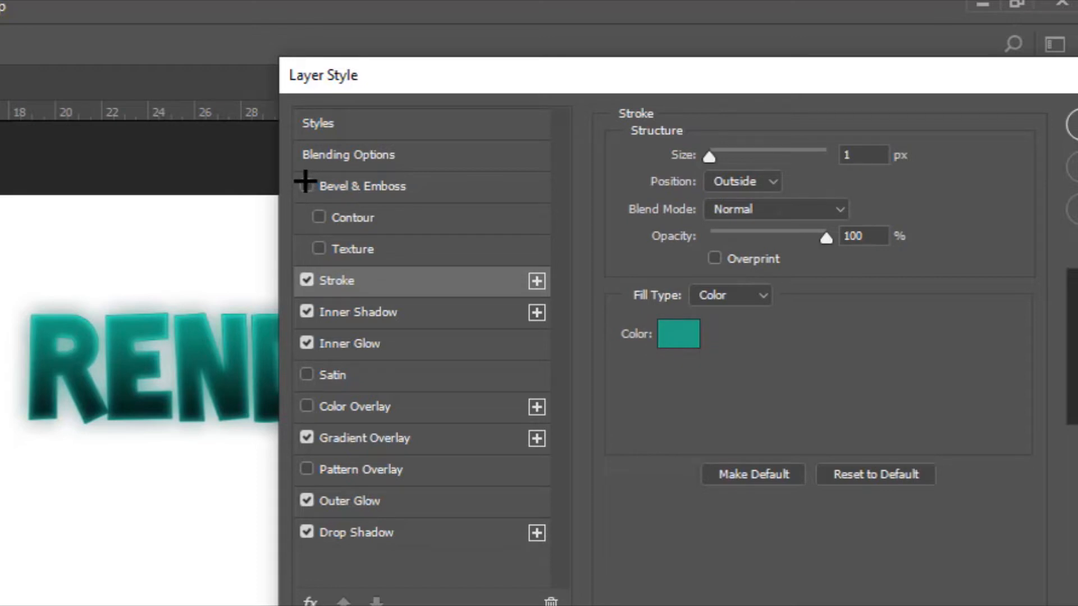
- Add a Bevel & Emboss effect to the text and apply all the layer styles
click(306, 183)
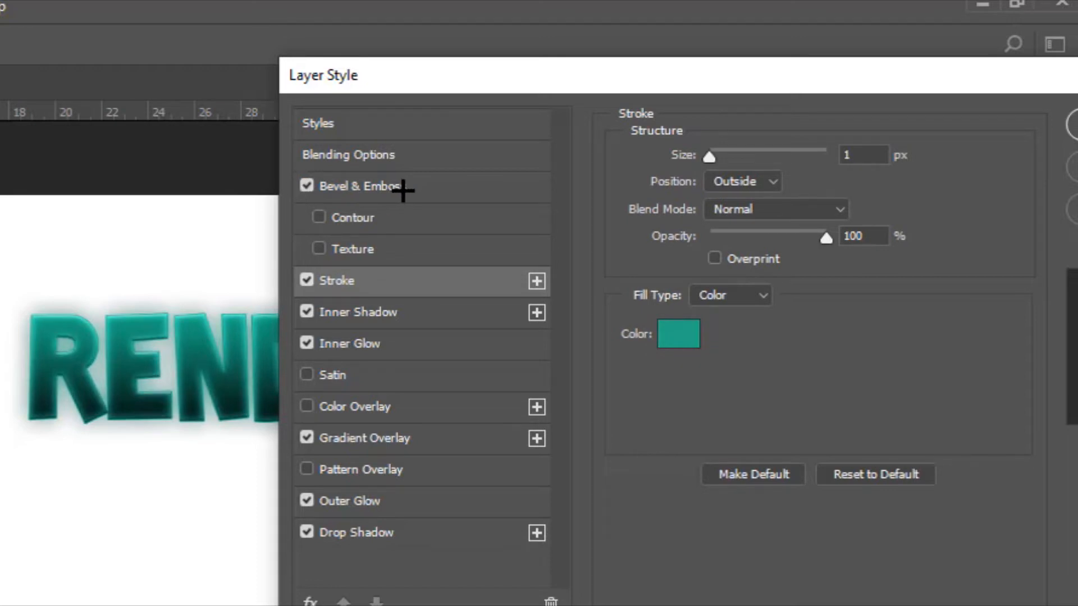
click(403, 191)
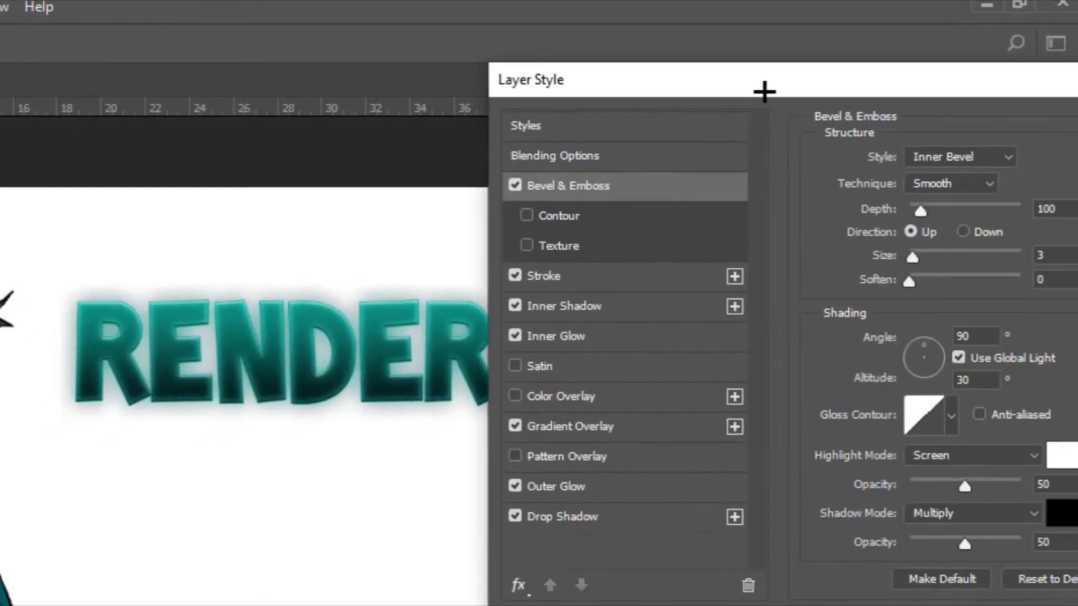
key(Return)
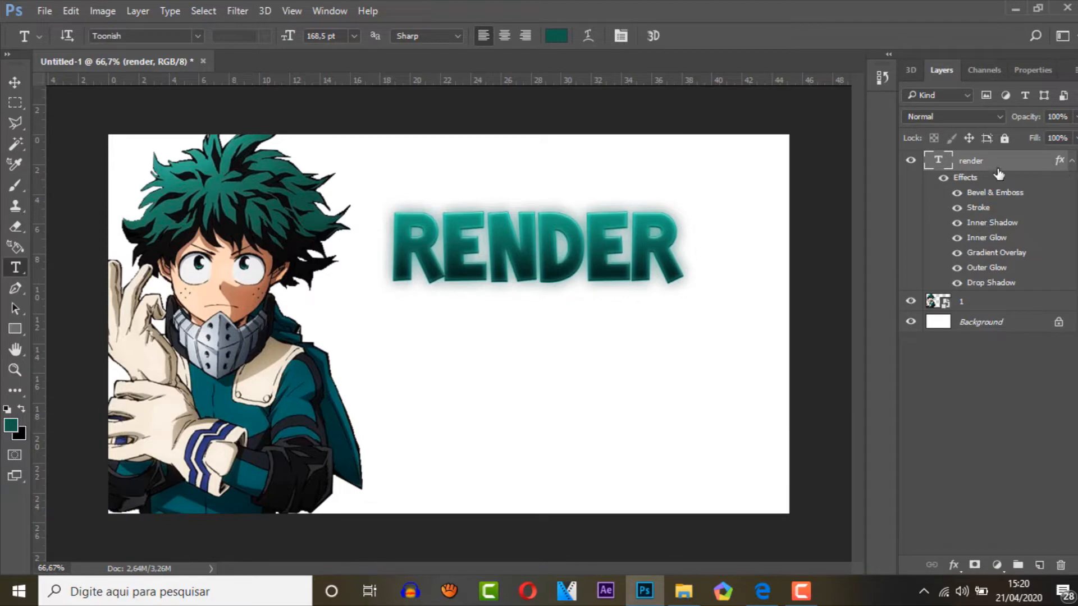
- Duplicate the render text layer, hide the original's Drop Shadow, and nudge the original 1.5 px down and right
key(ctrl+j)
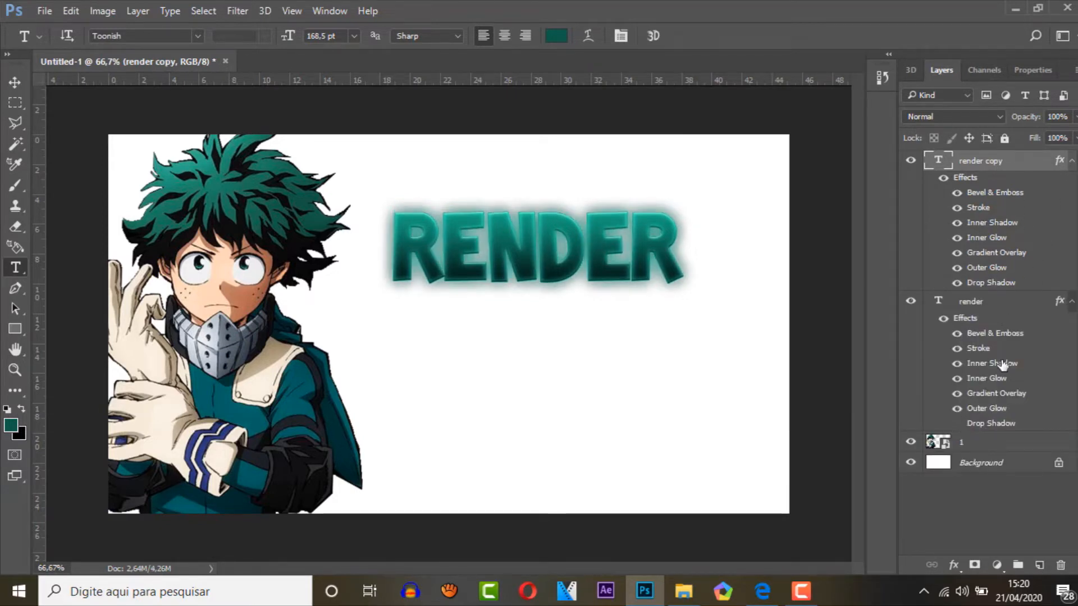
click(991, 344)
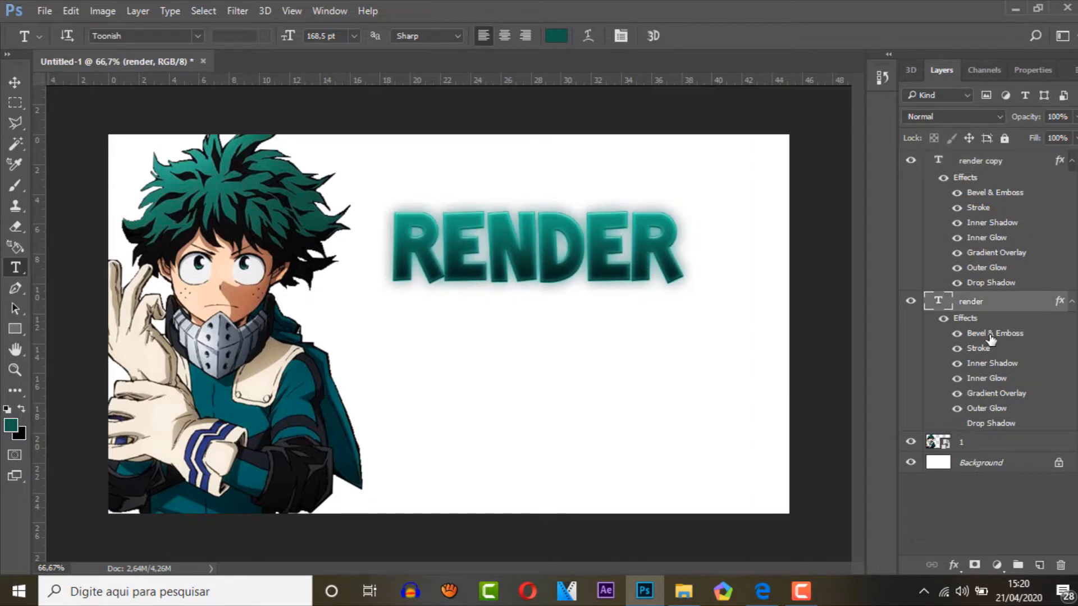
key(ctrl+t)
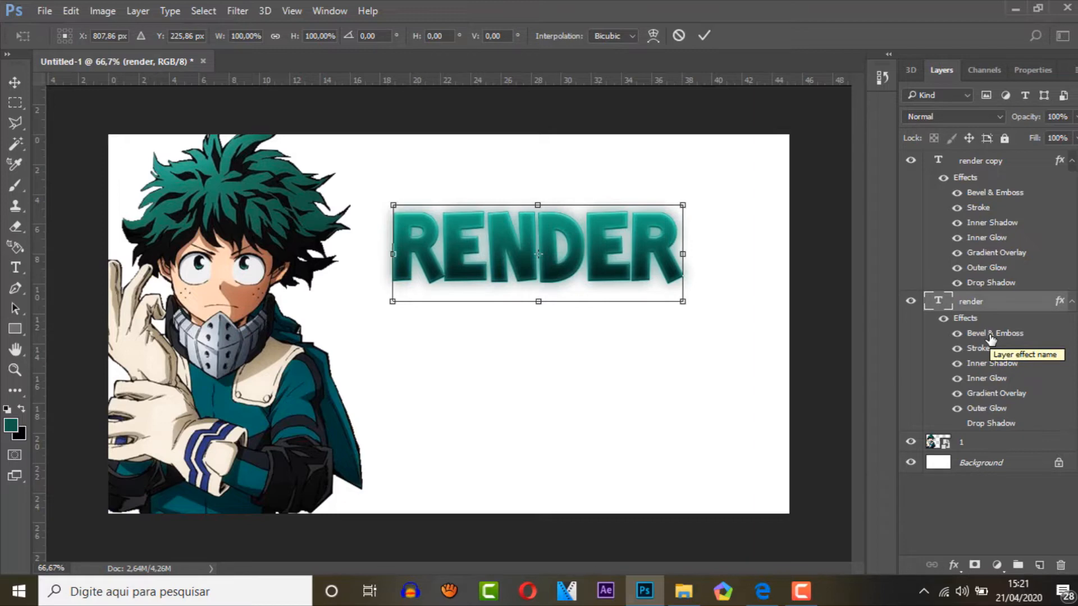
key(Down)
key(Right)
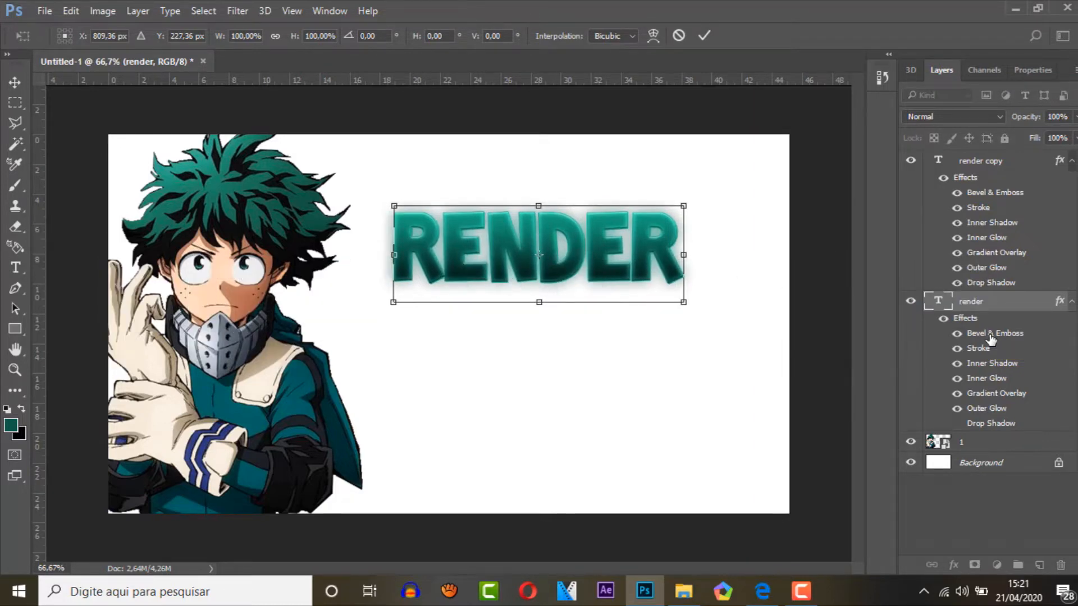
key(t)
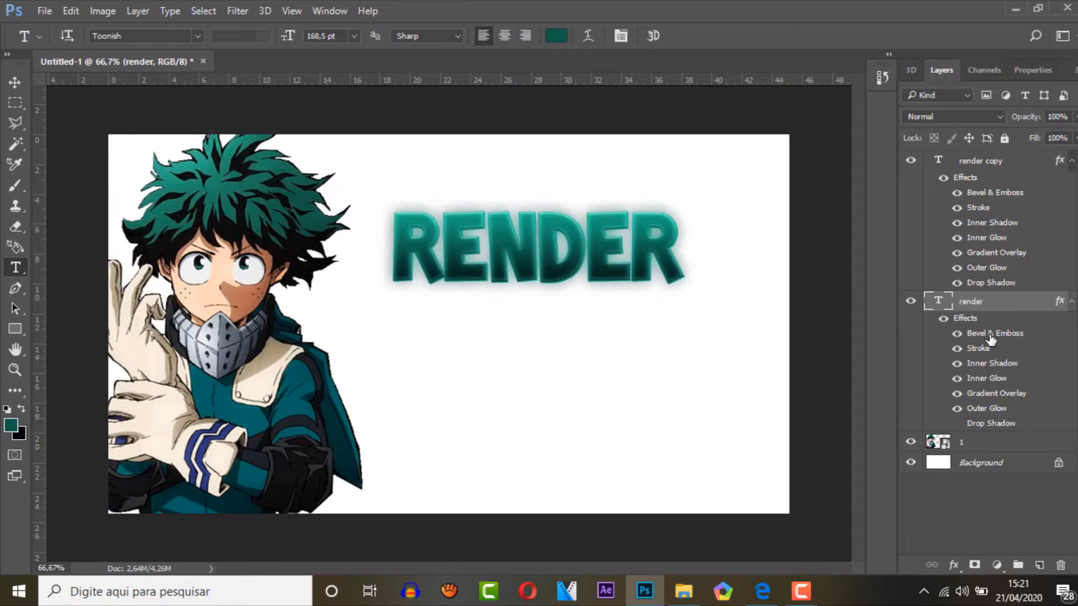
- Duplicate the lower render layer, set the copy to Multiply, and nudge it another 1.5 px down and right
key(ctrl+j)
click(973, 115)
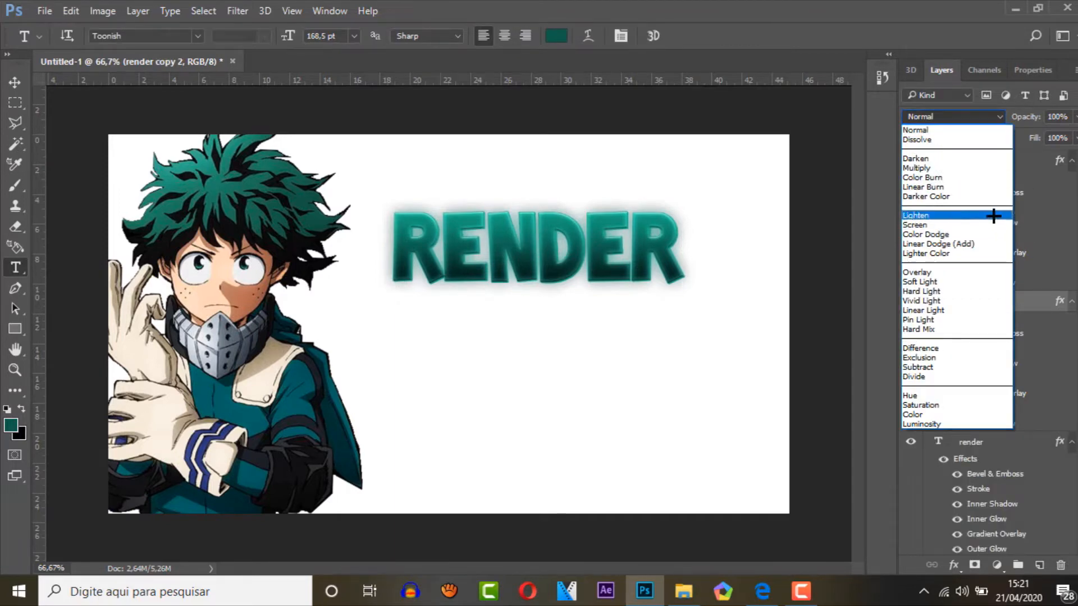
click(954, 167)
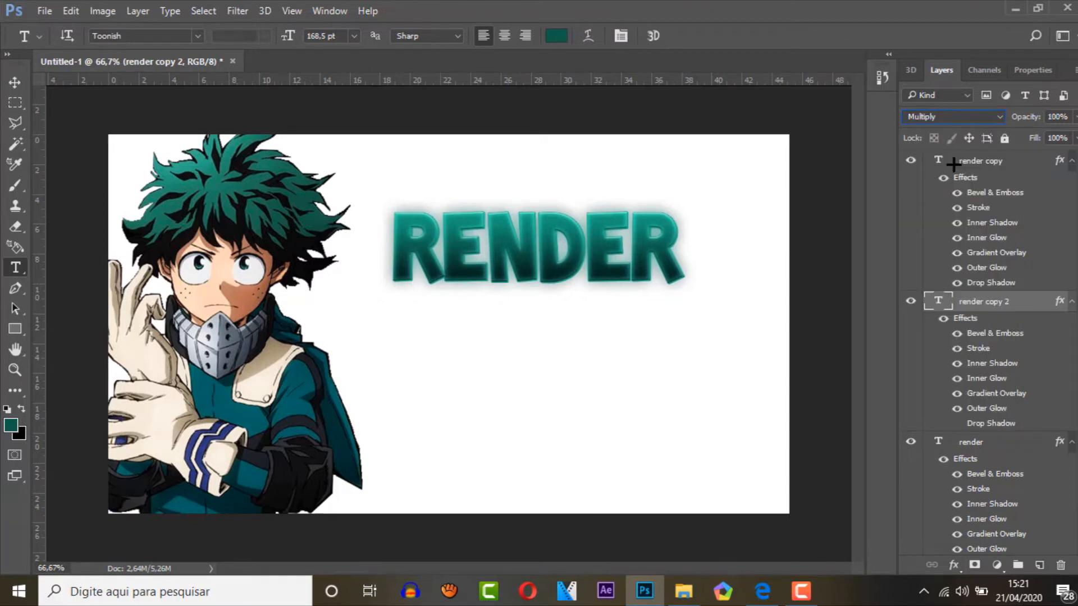
key(ctrl+t)
key(Return)
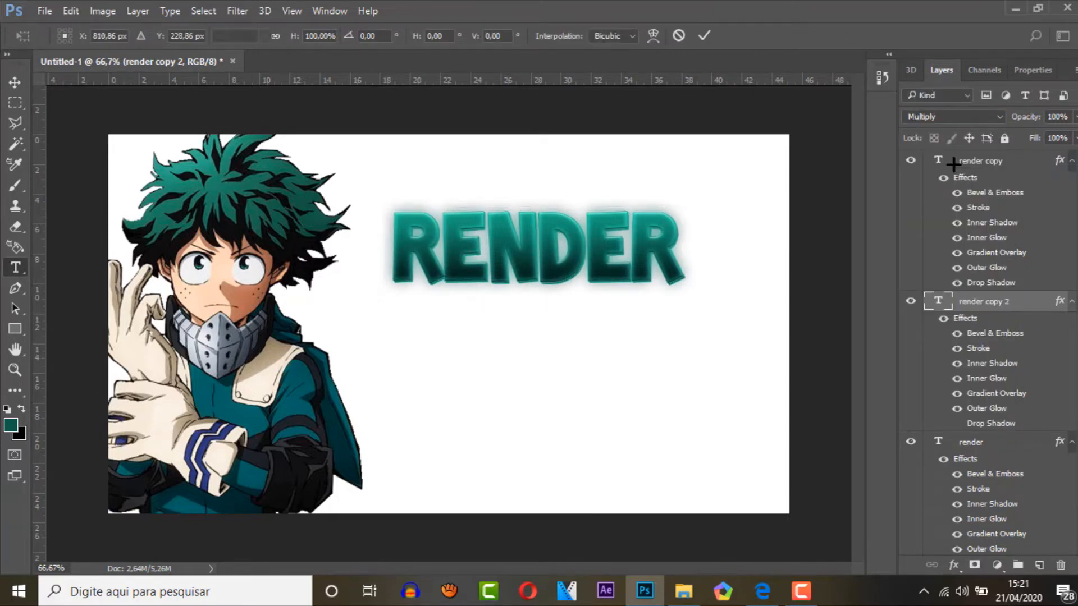
- Make two more Multiply copies of the text layer, each nudged about 1.5 px further down and right
key(t)
key(ctrl+t)
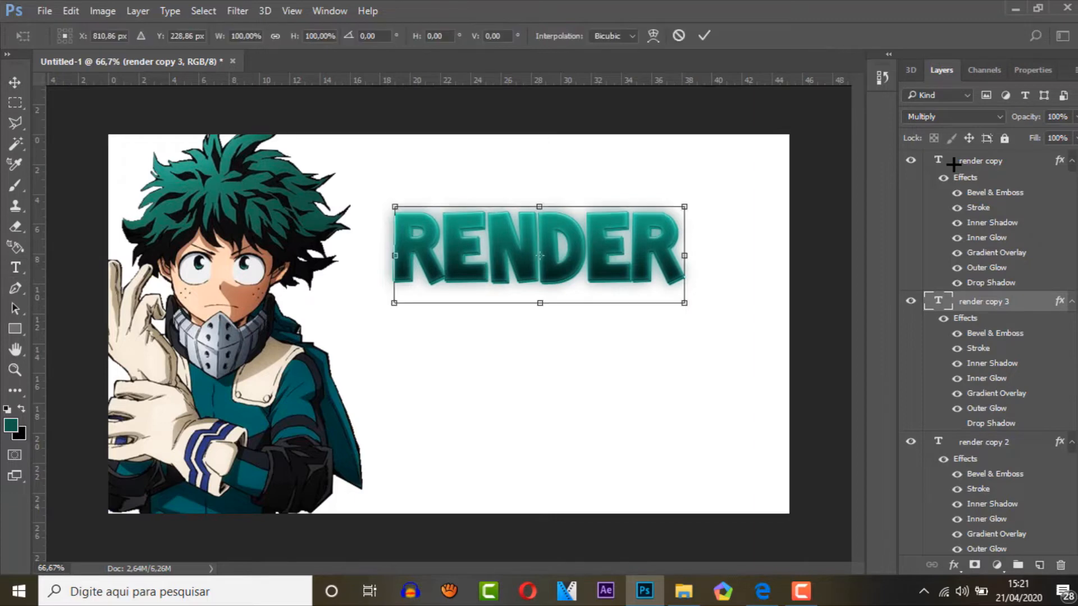
key(Return)
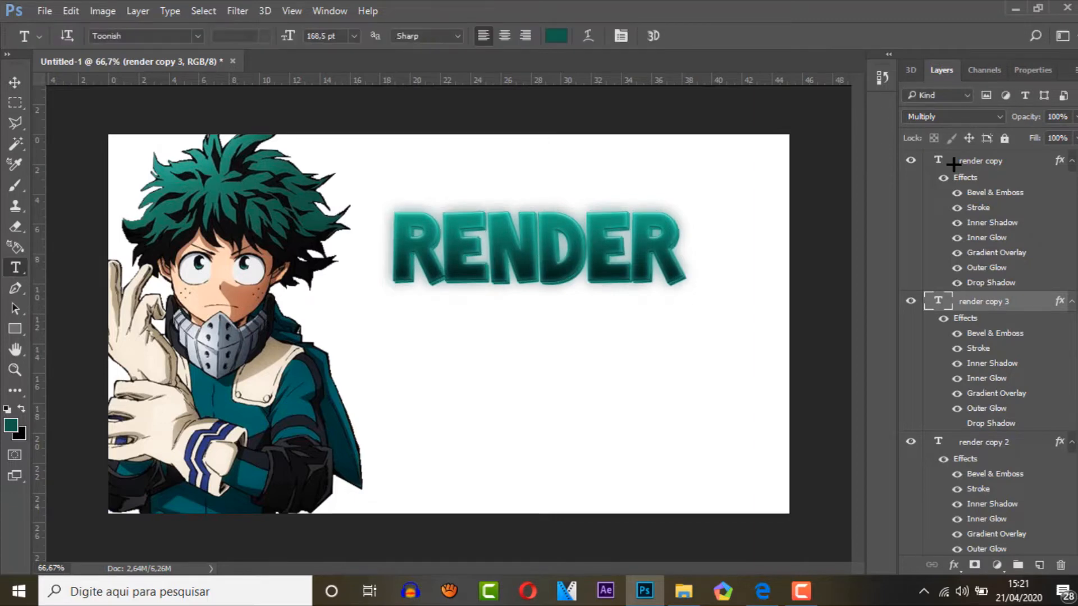
key(ctrl+t)
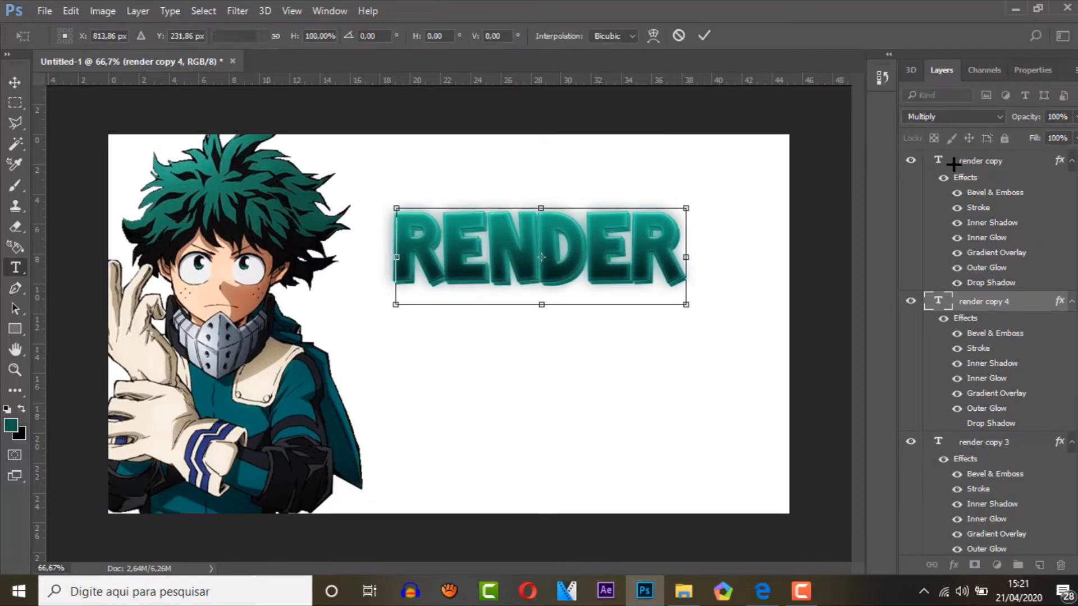
key(Return)
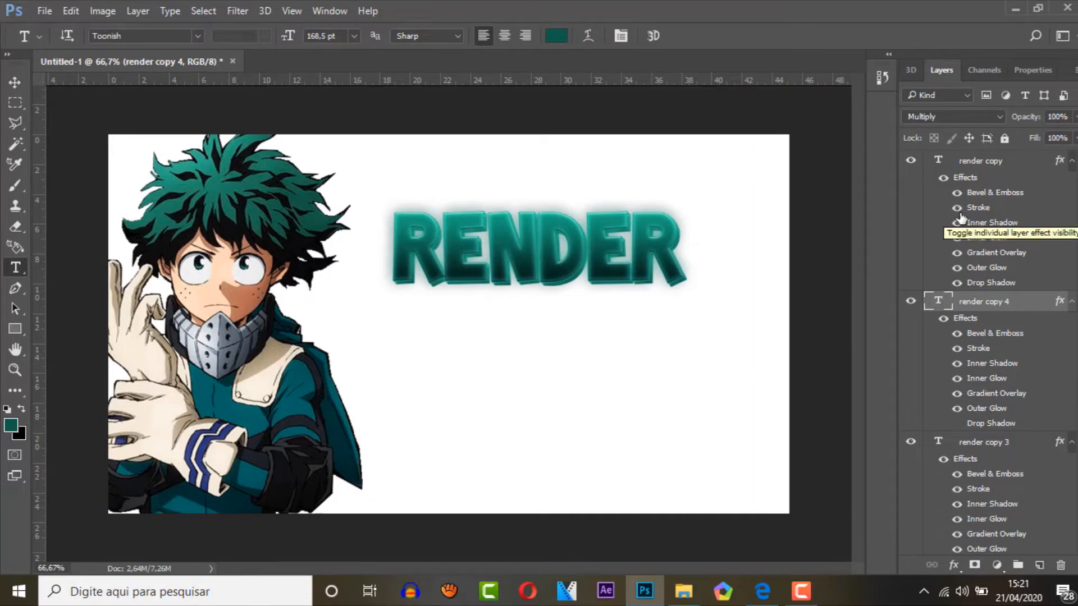
- Scale all the stacked render text layers together to about 156% and move them slightly up beside the character
click(1011, 164)
scroll(994, 274, down, 5)
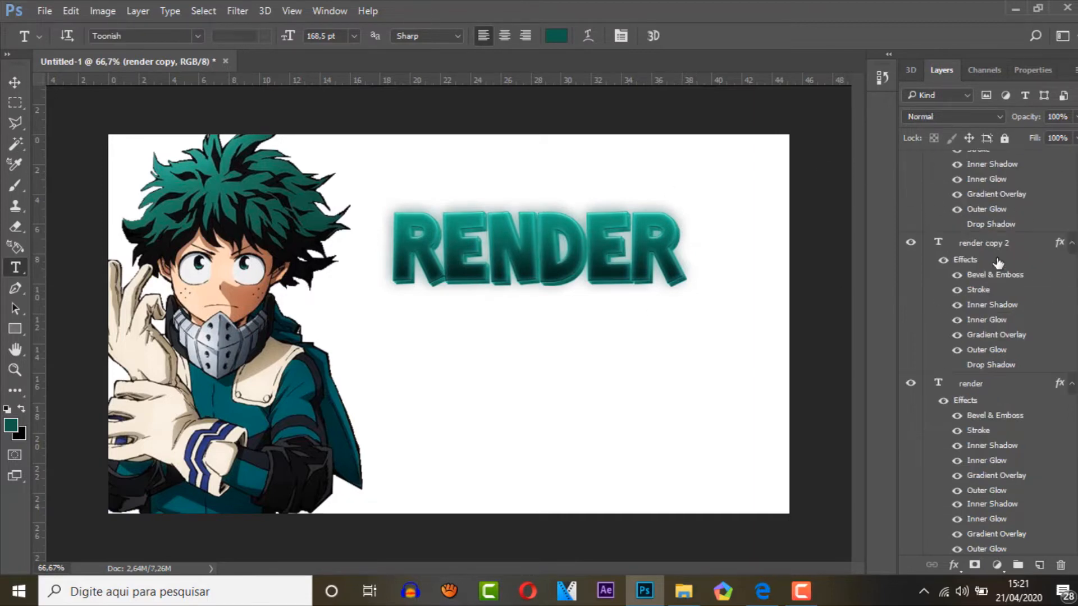
shift+click(997, 389)
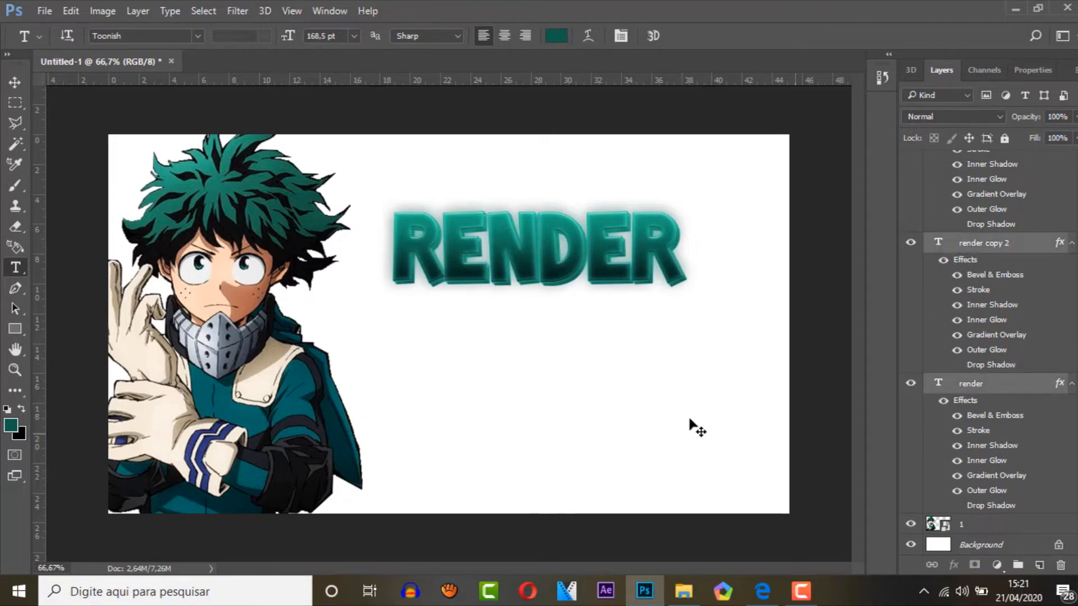
key(ctrl+t)
drag(686, 288, 754, 356)
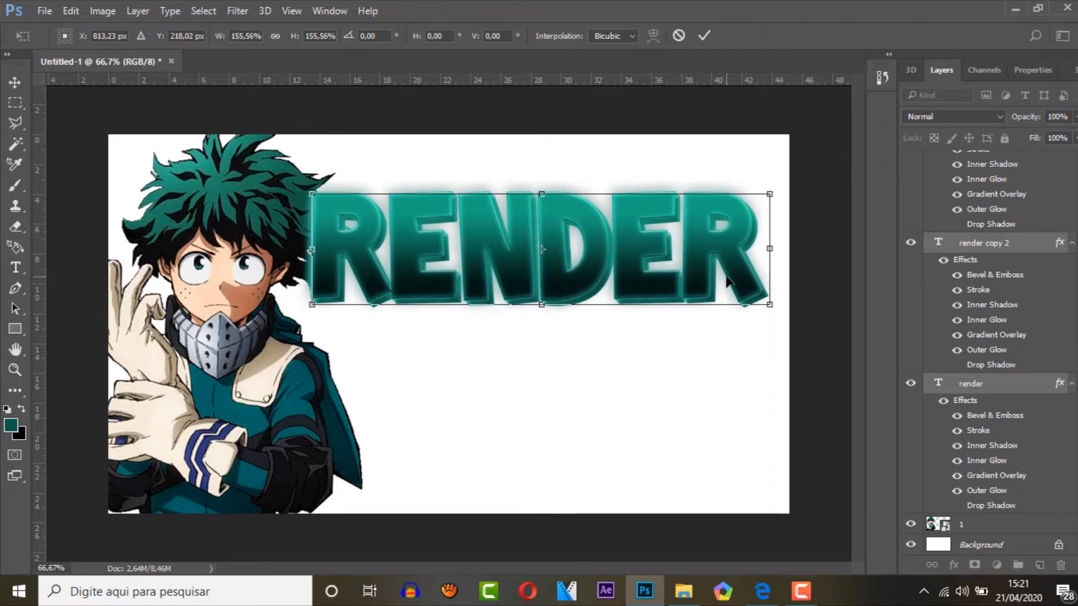
drag(730, 280, 726, 268)
key(Return)
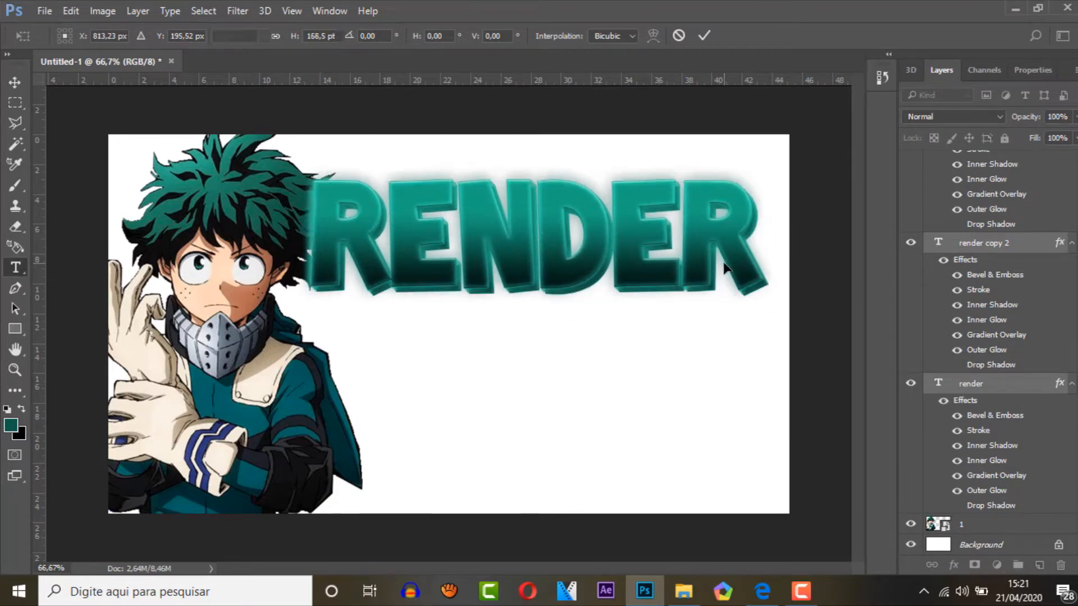
key(ctrl+j)
scroll(997, 208, up, 4)
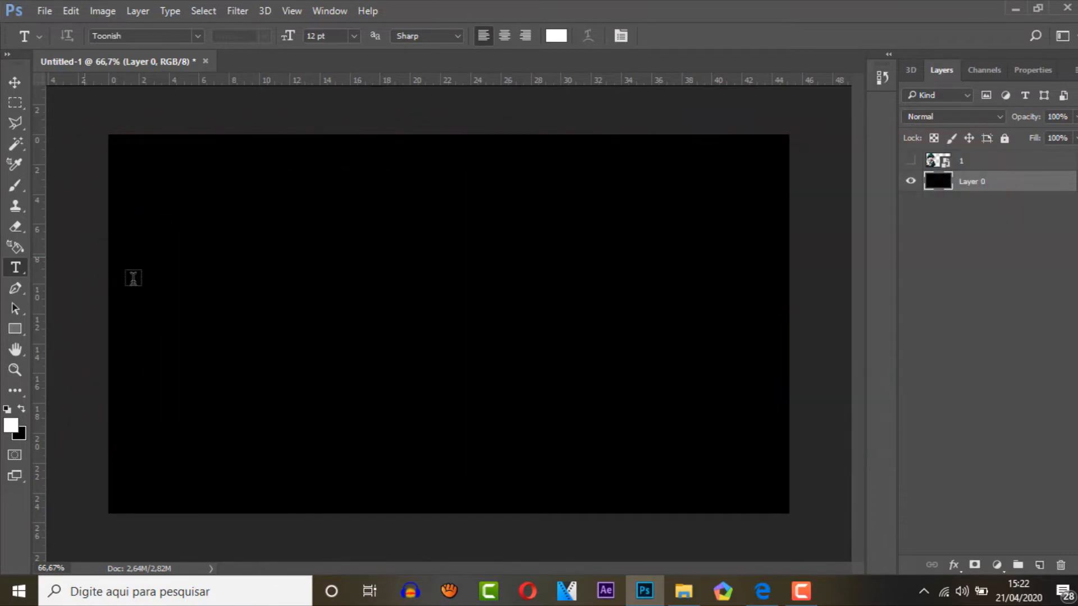
- Add the white Toonish text "glitch" on the black background, enlarged to about 243 pt at the canvas centre
click(200, 303)
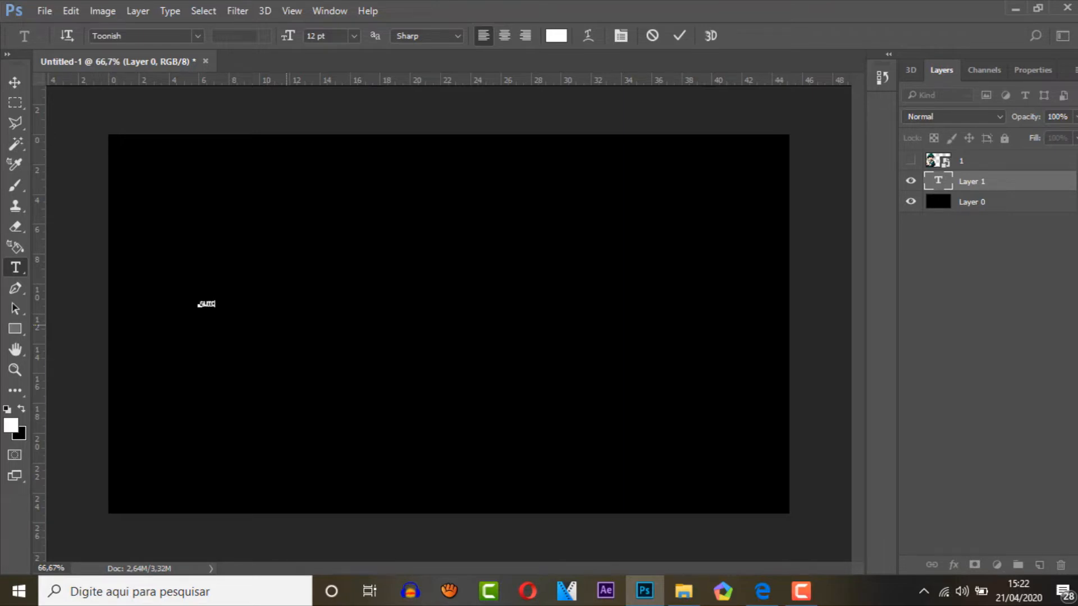
key(ctrl+Return)
key(ctrl+t)
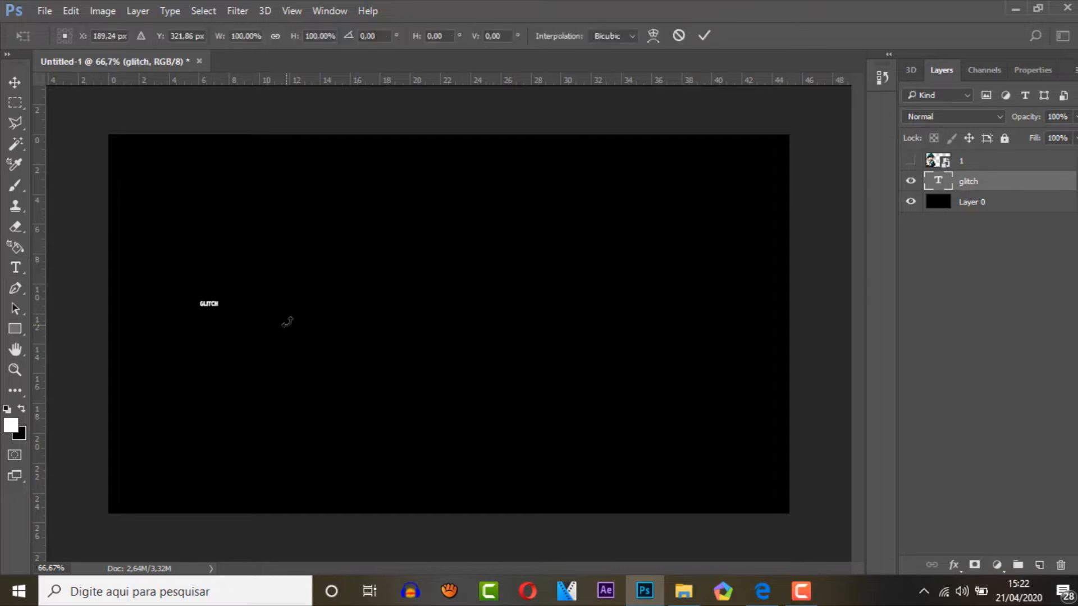
drag(227, 307, 567, 323)
key(Return)
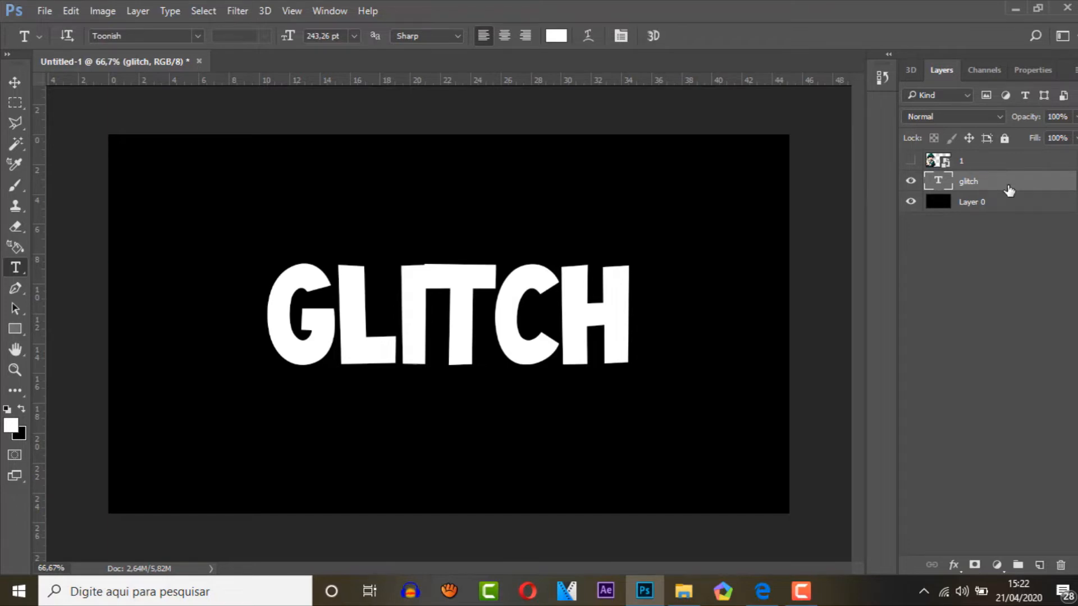
- Duplicate the glitch text layer twice and exclude the green channel from the original layer's blending
key(ctrl+j)
key(ctrl+j)
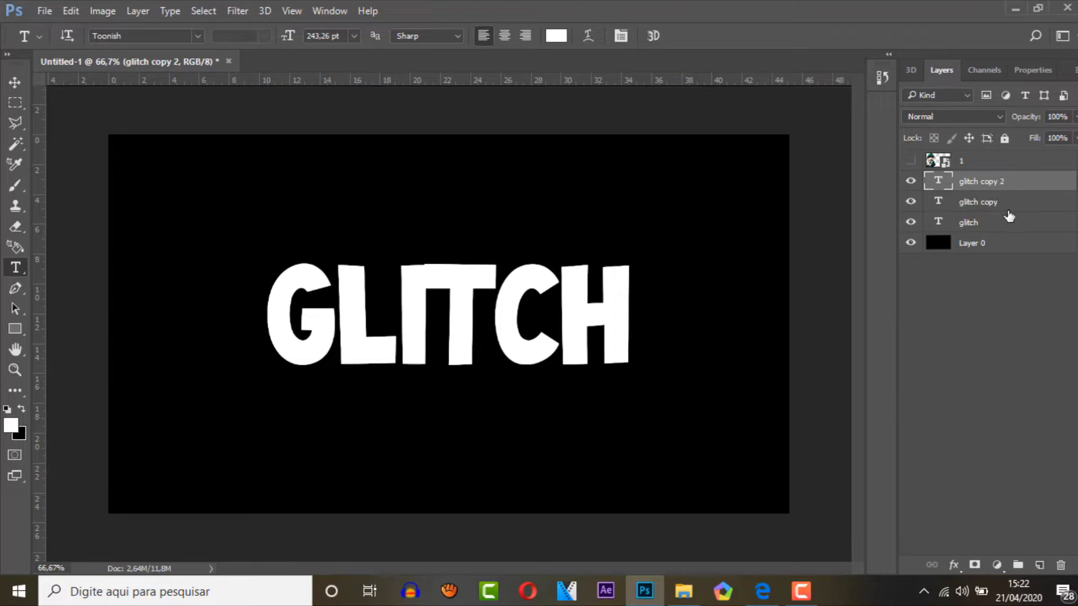
click(1009, 204)
click(1010, 225)
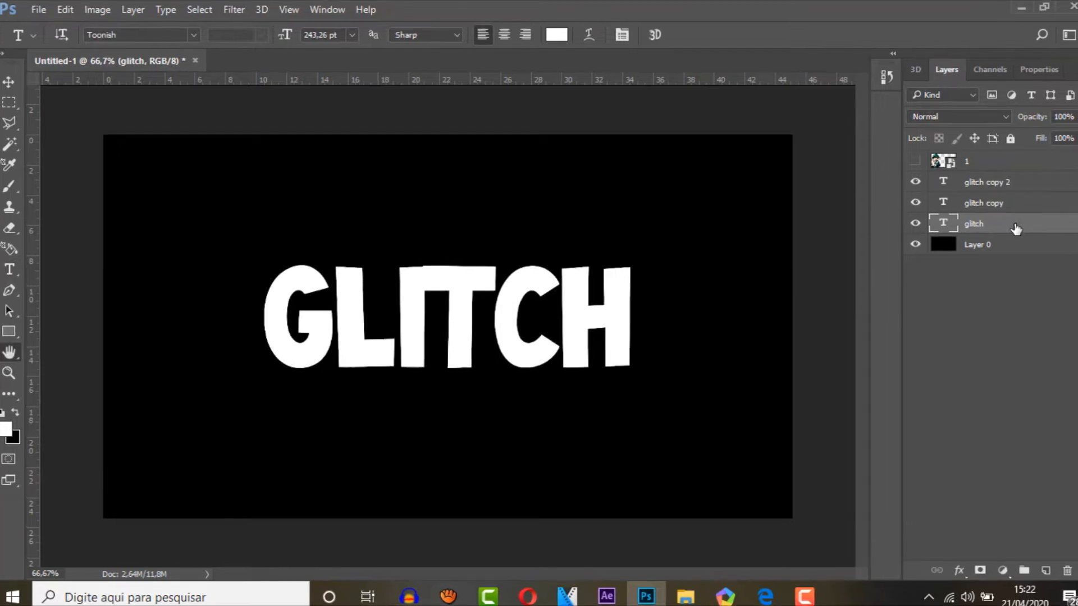
double_click(1016, 229)
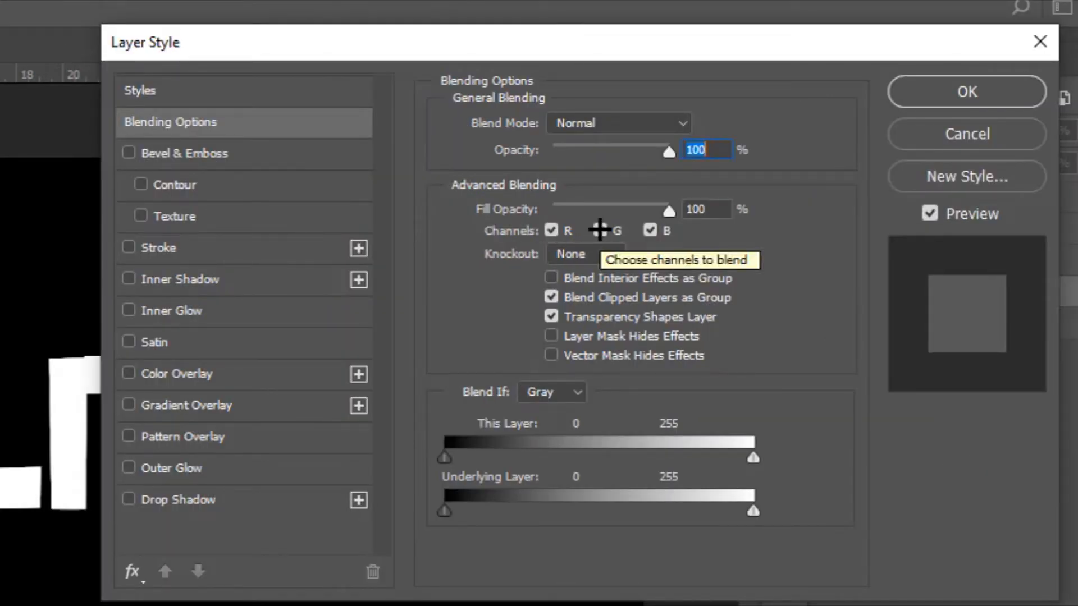
click(599, 230)
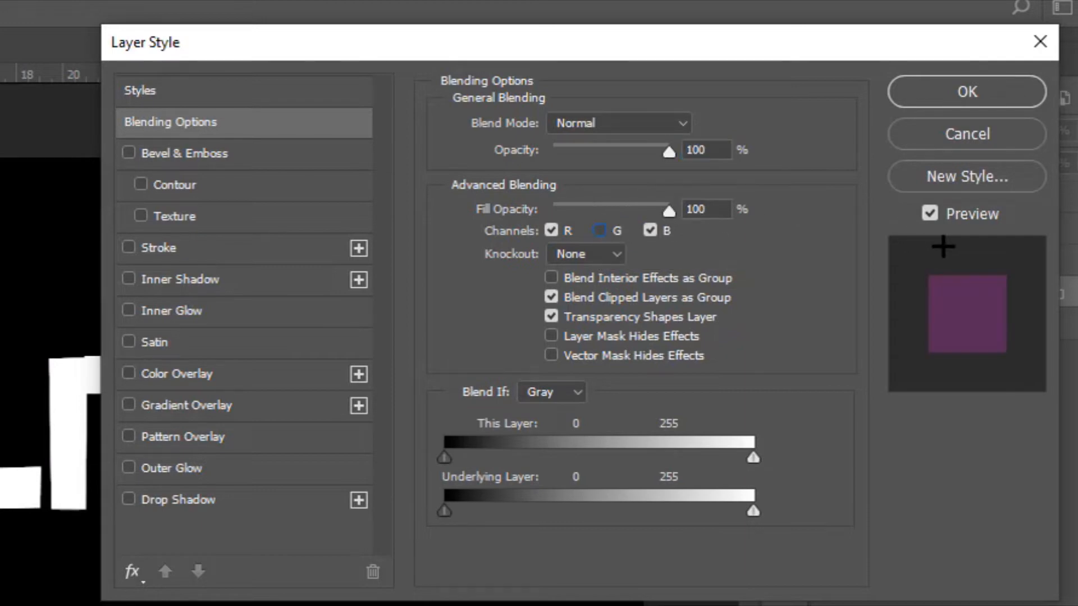
click(934, 92)
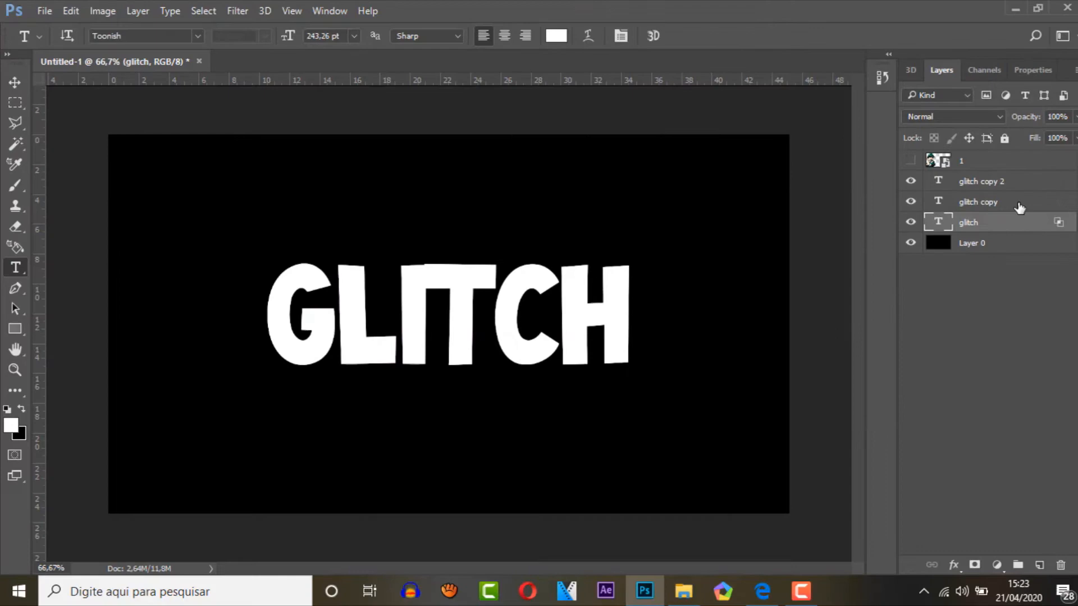
- Exclude the red channel from the blending of the glitch copy layer
click(1019, 207)
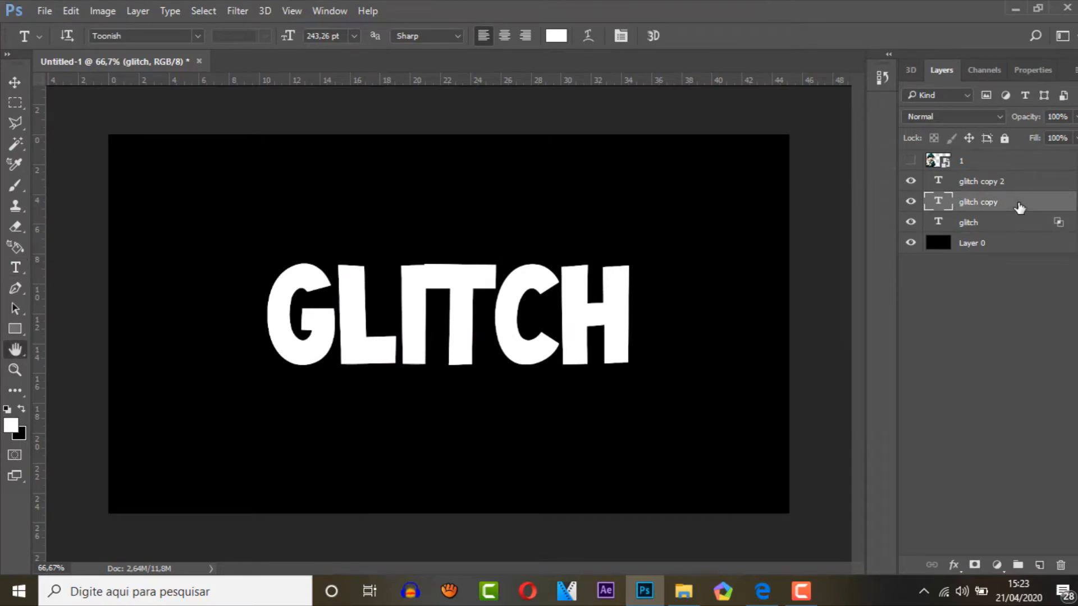
double_click(1020, 207)
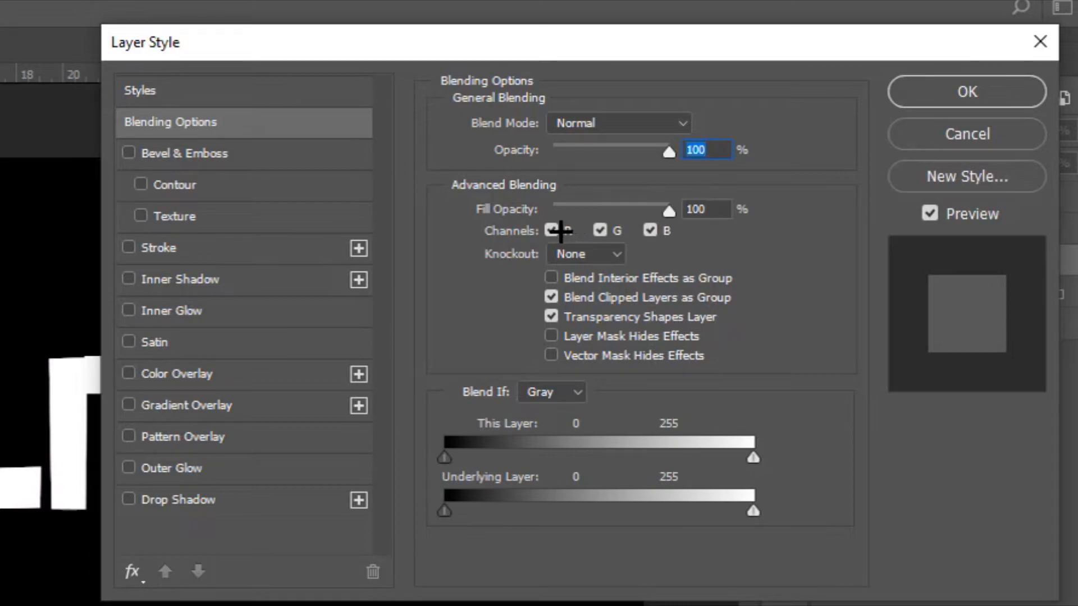
click(560, 230)
key(Return)
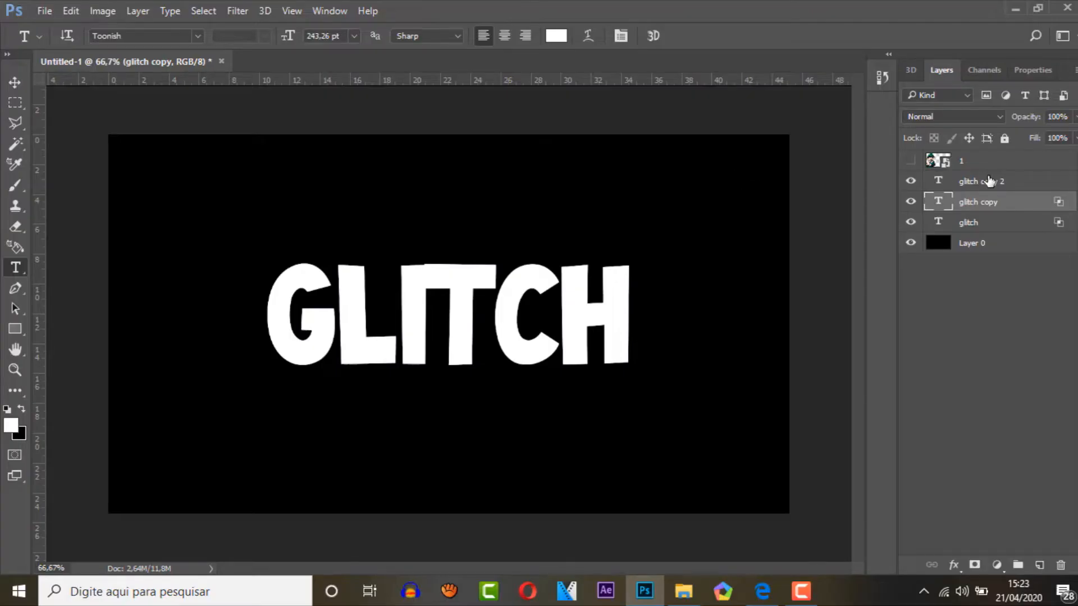
- Nudge the original glitch layer a few pixels left to offset its magenta edge
click(1003, 222)
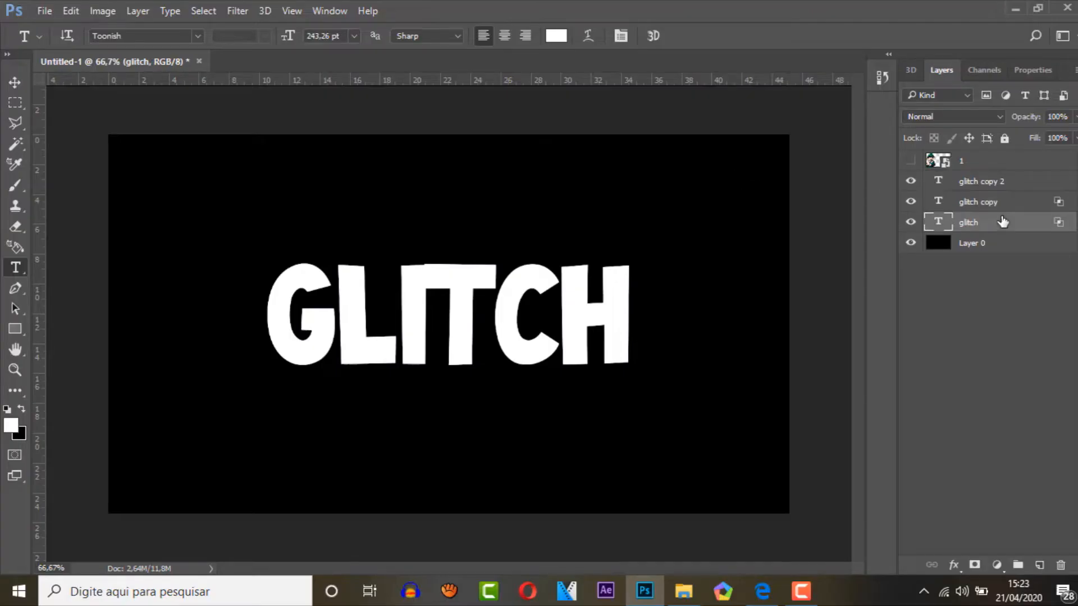
key(ctrl+t)
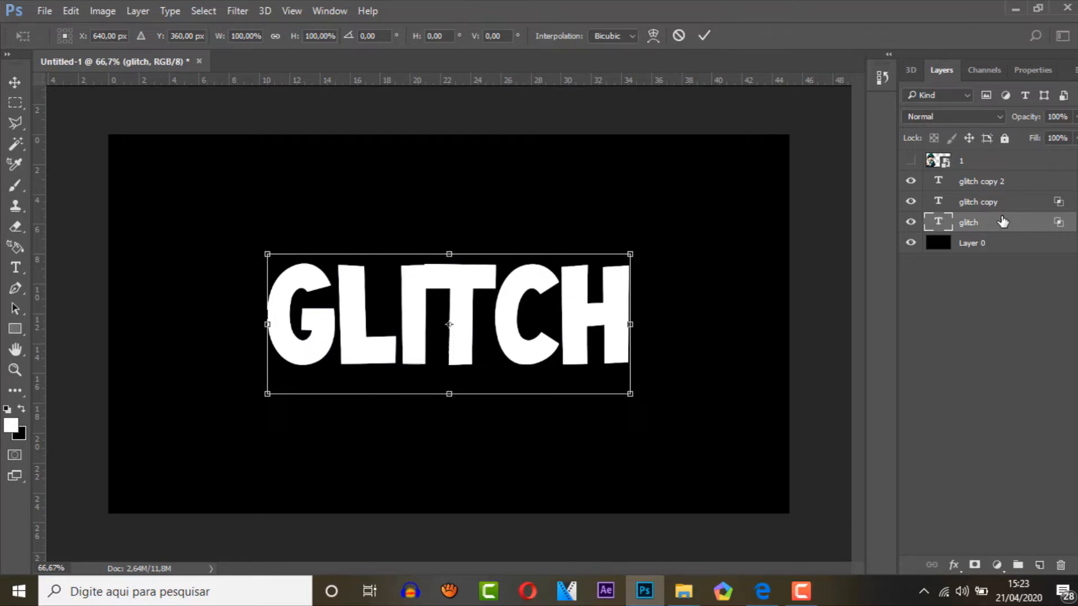
key(Left)
key(Left)
key(Left)
key(Left)
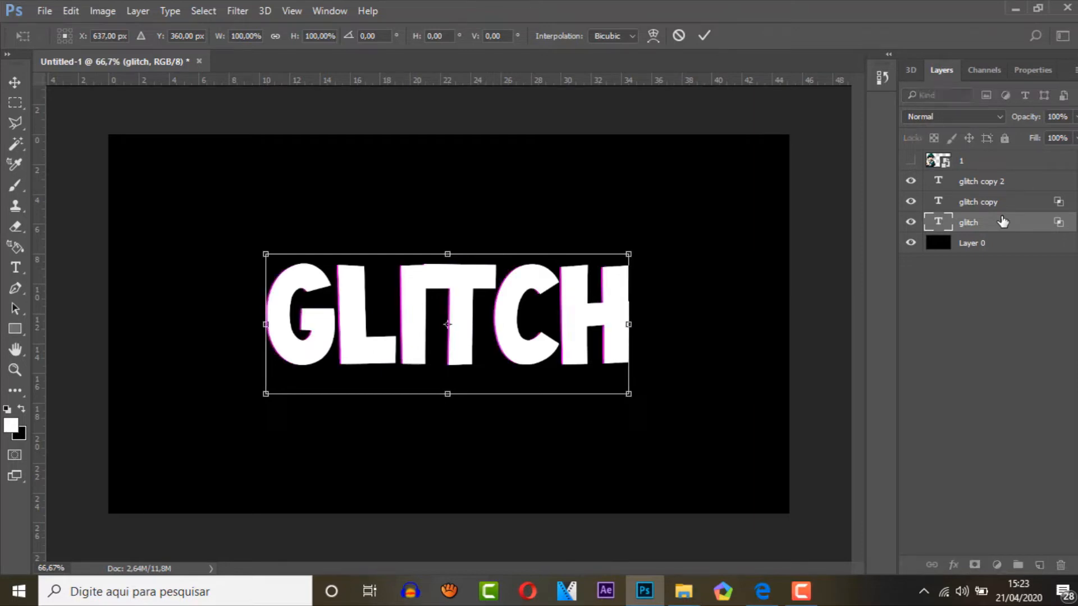
key(t)
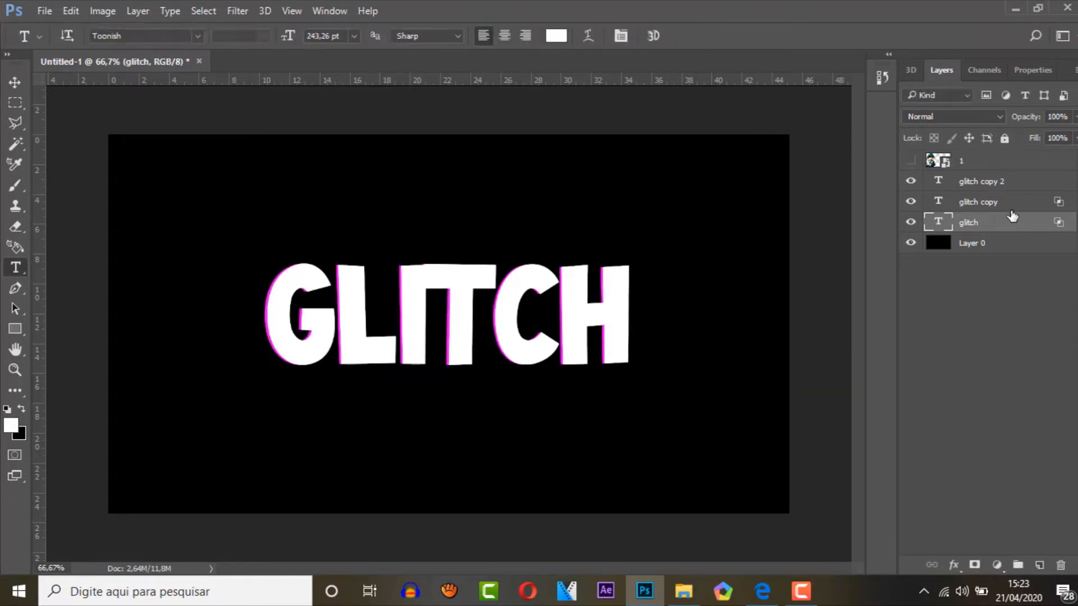
- Nudge the glitch copy layer 4.5 px right to offset its cyan edge
click(1007, 207)
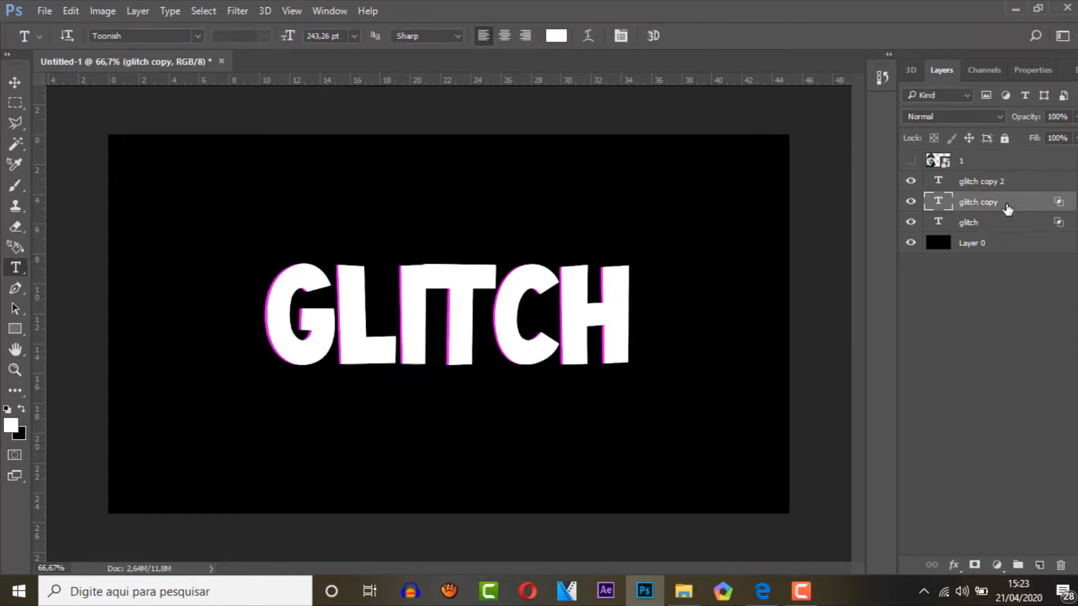
key(ctrl+t)
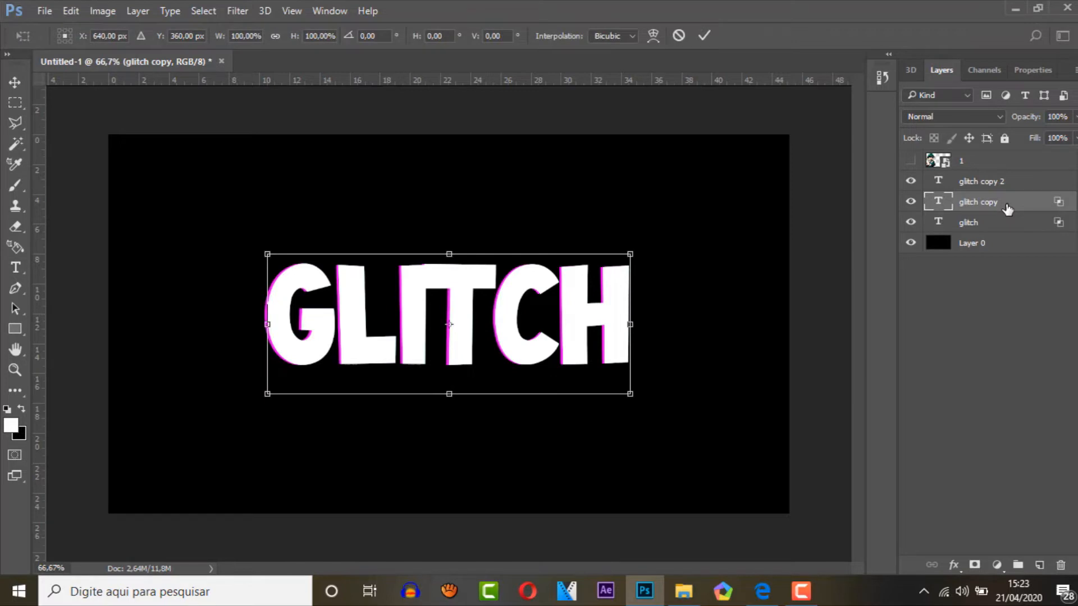
key(Right)
key(Right)
key(Right)
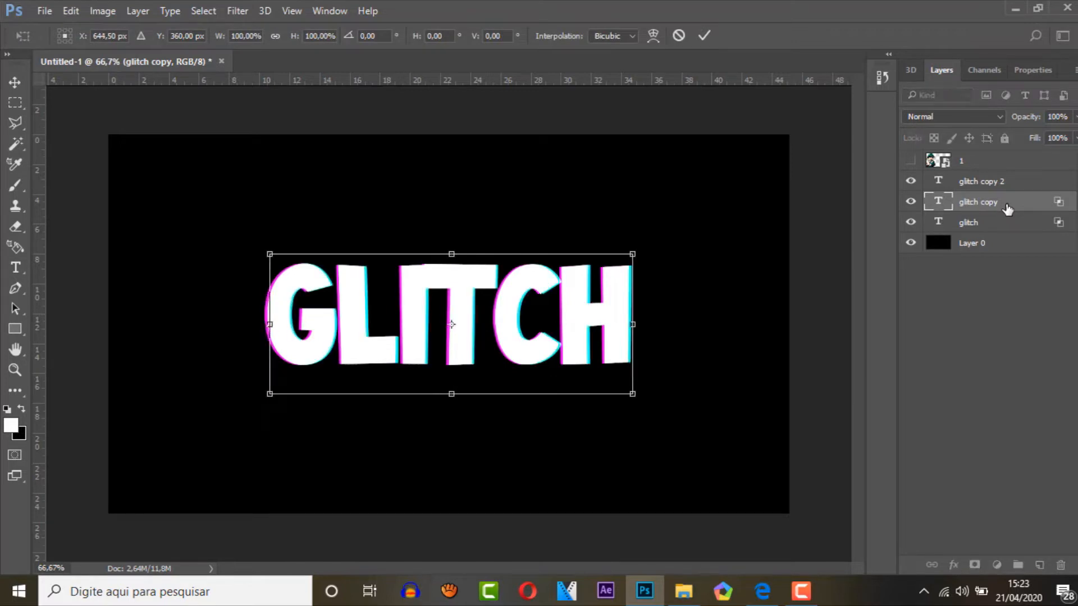
key(Return)
key(t)
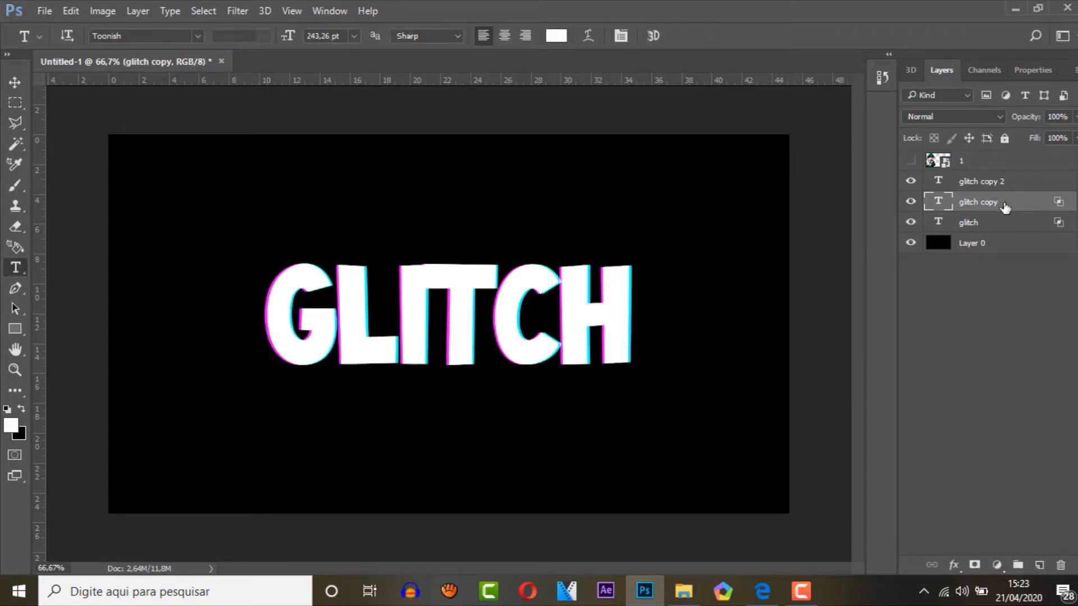
- Group the three glitch text layers and duplicate the group
click(1004, 184)
shift+click(1010, 228)
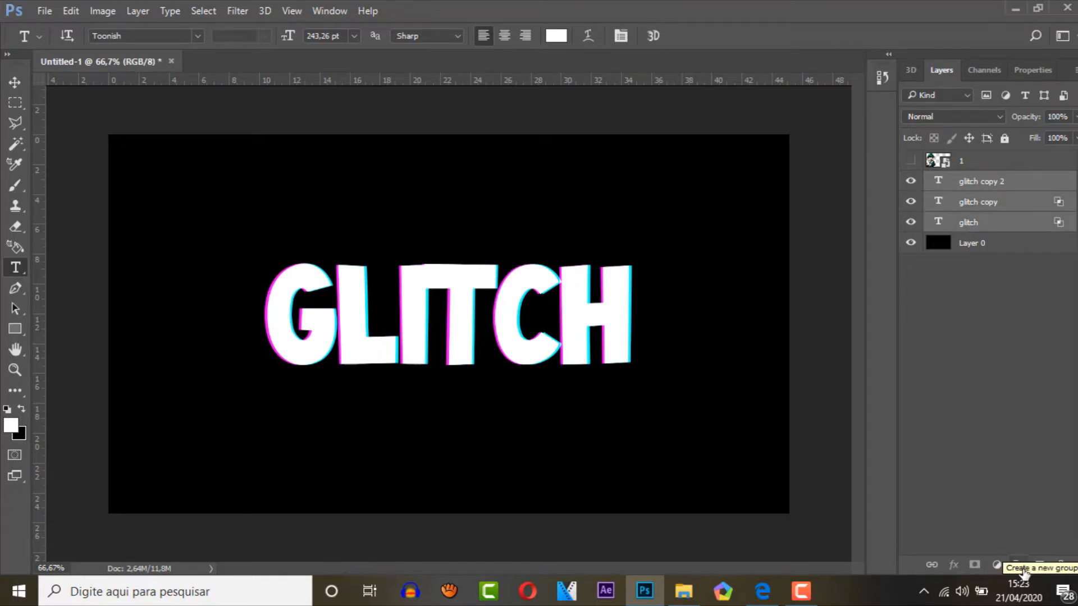
click(1020, 567)
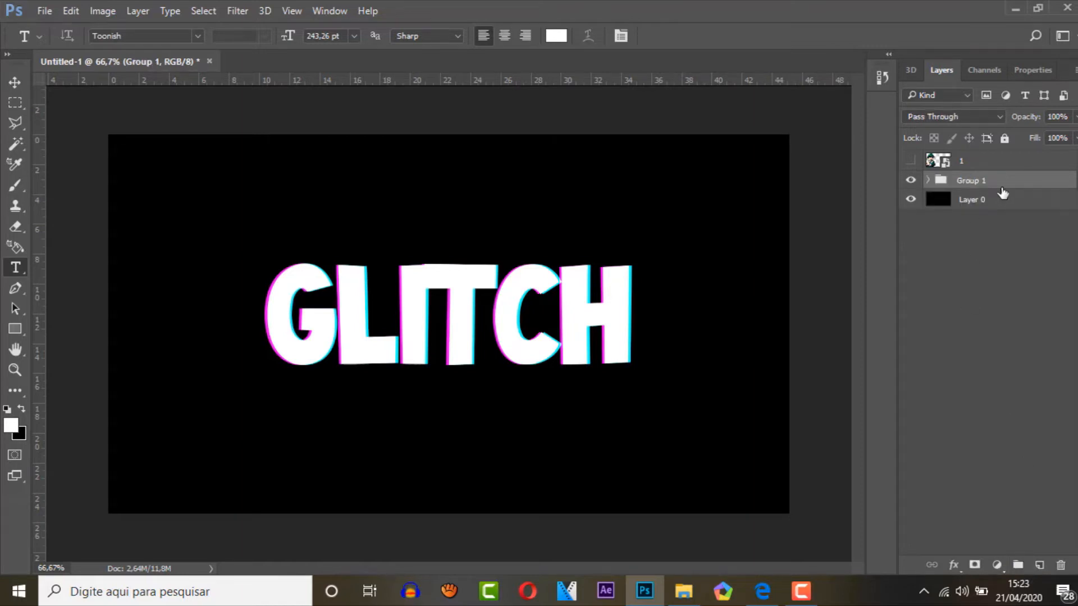
key(ctrl+j)
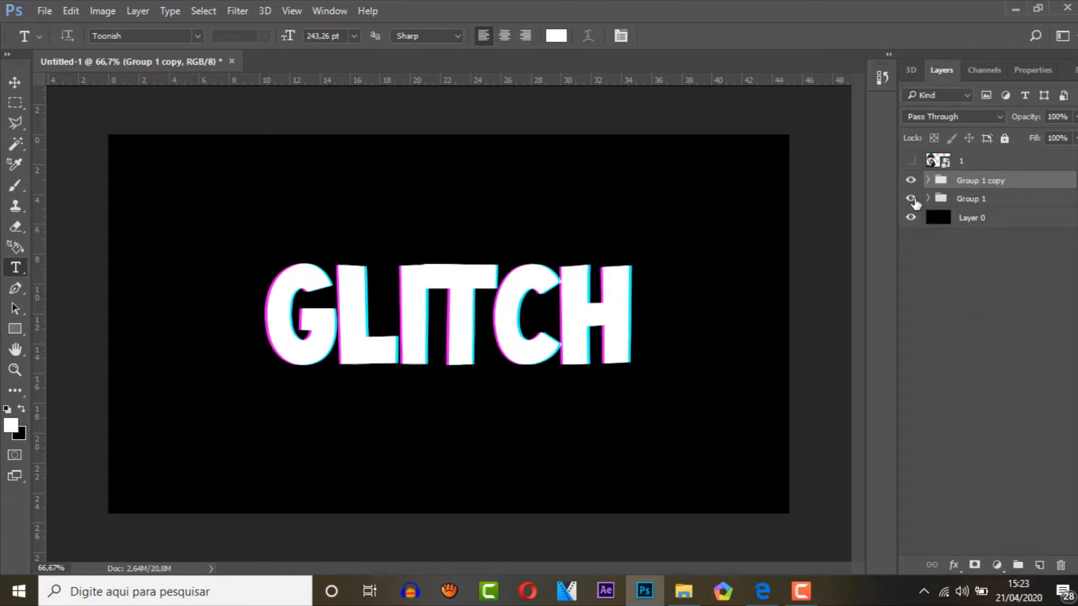
- Hide the original group and convert its copy to a Smart Object
click(911, 199)
right_click(1022, 190)
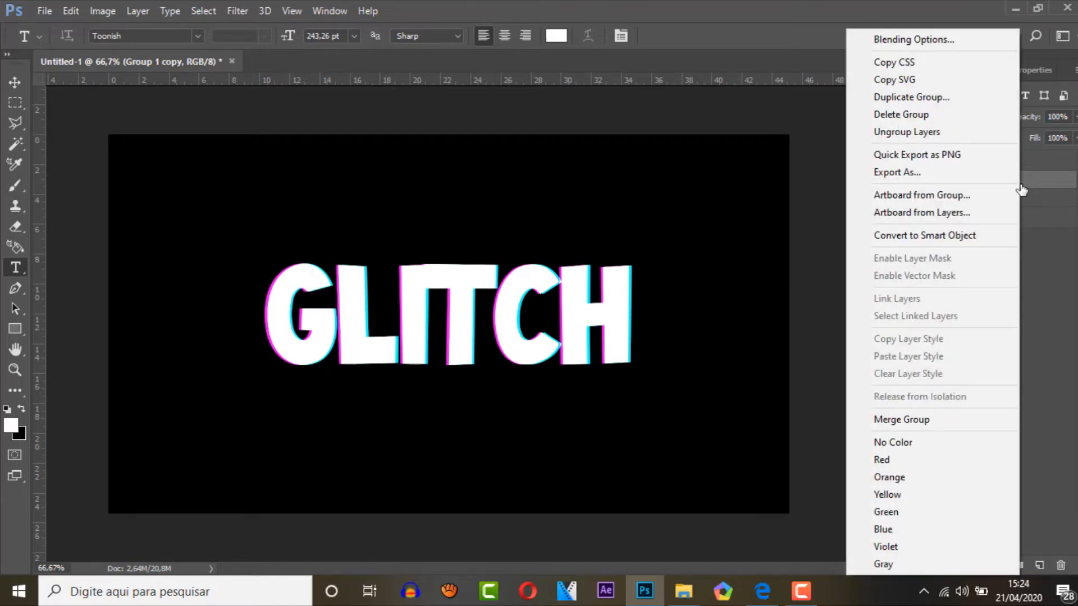
click(997, 239)
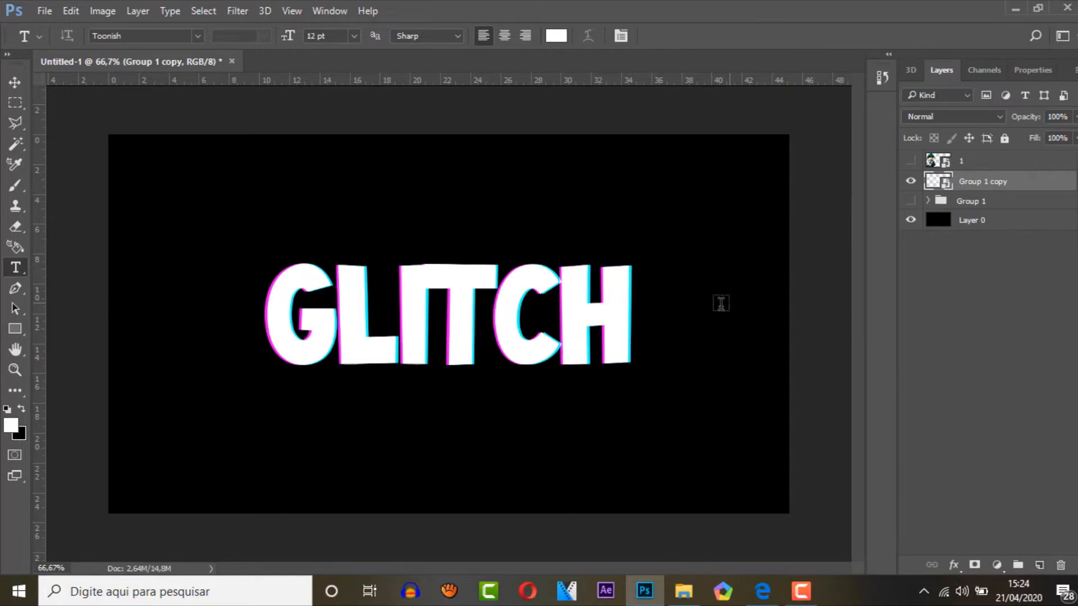
key(ctrl+t)
drag(571, 298, 555, 299)
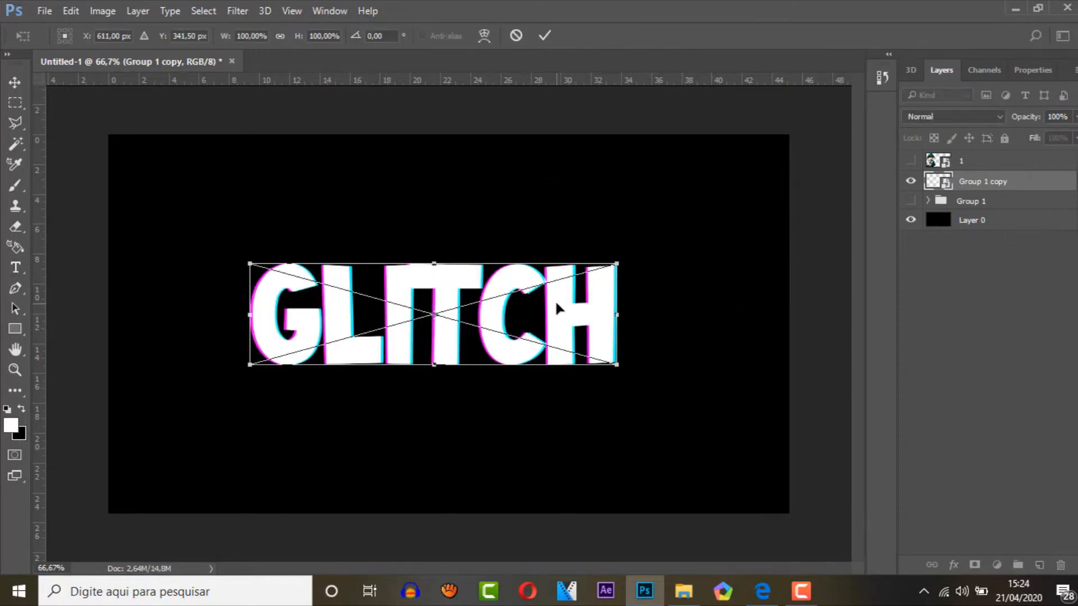
key(Escape)
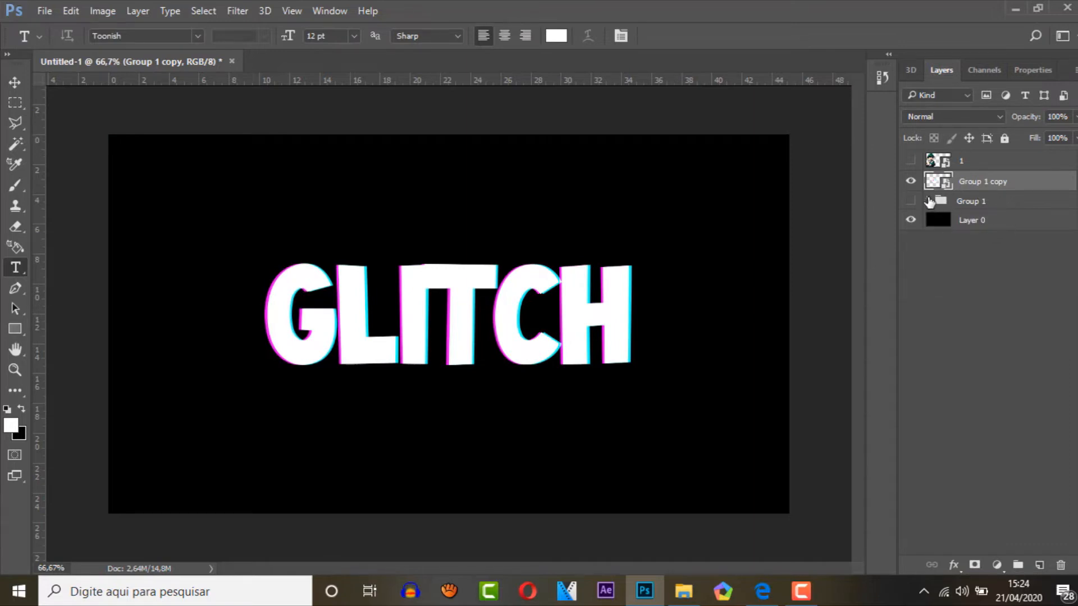
- Rename the hidden group of glitch text layers as BACKUP
click(928, 201)
click(928, 201)
double_click(970, 202)
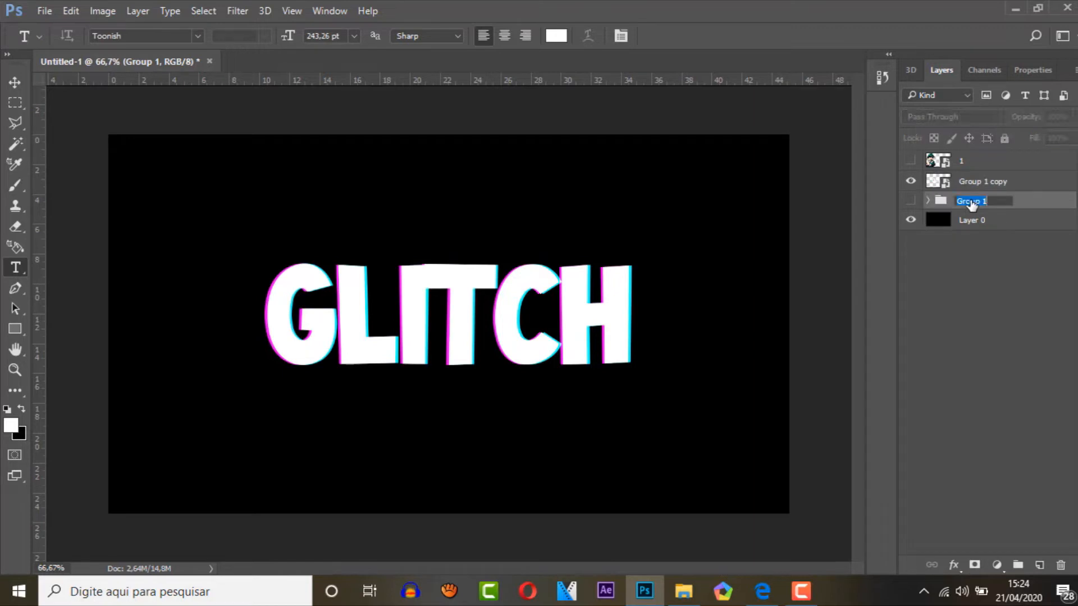
text(BACKUP)
key(Return)
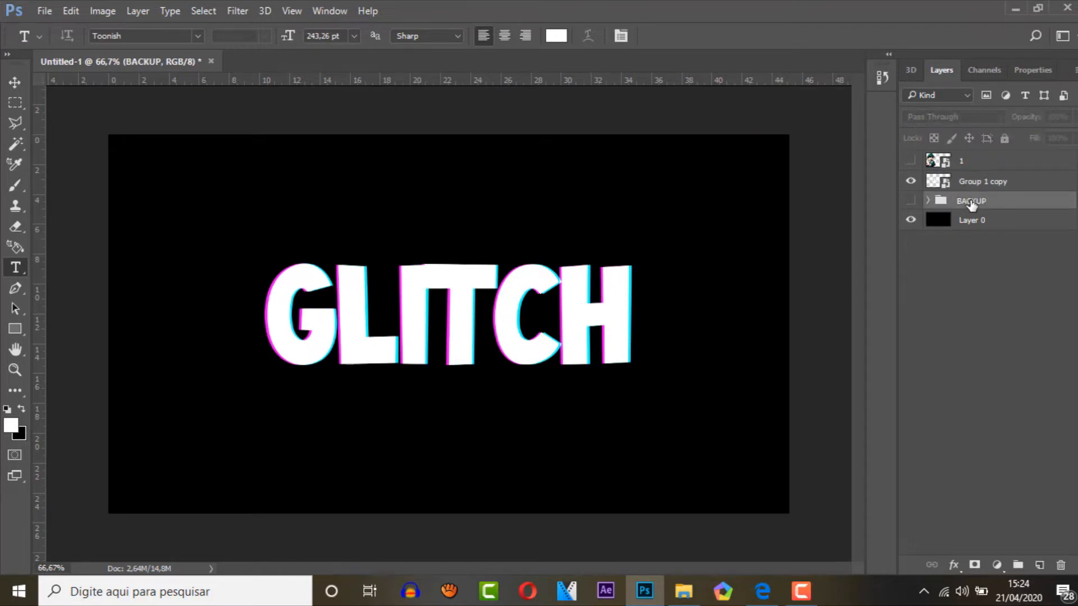
click(928, 201)
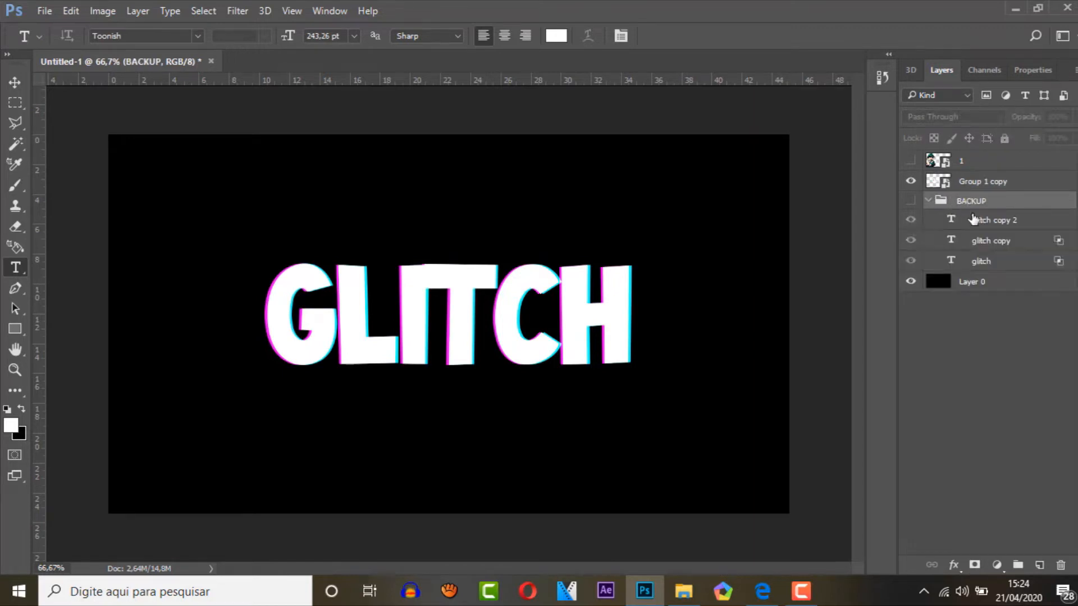
click(928, 201)
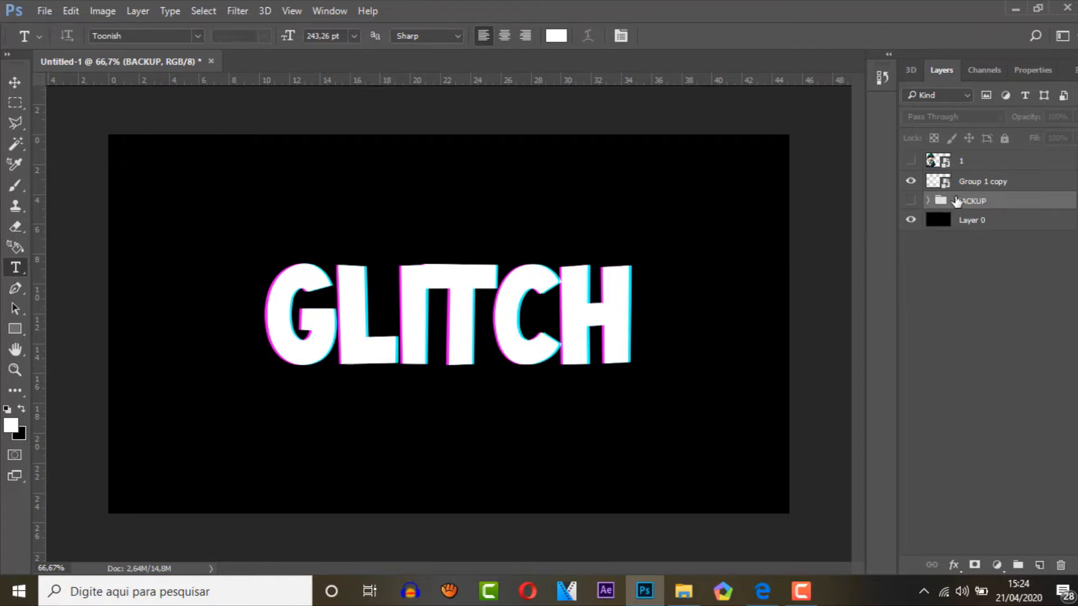
- Select the top strip of the letters on the glitch Smart Object and shift it slightly right
click(1024, 185)
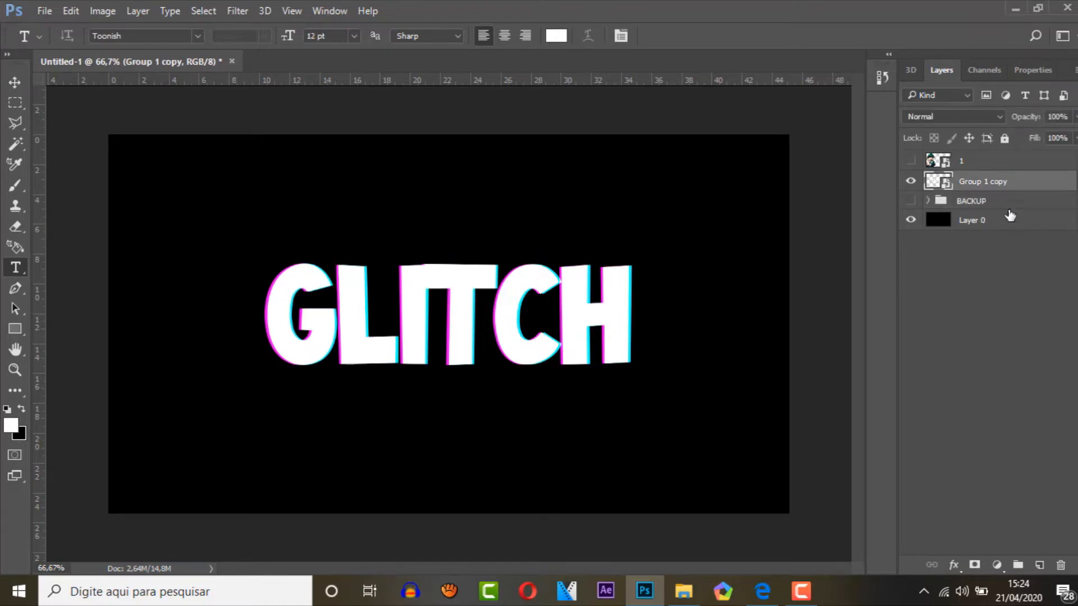
click(15, 102)
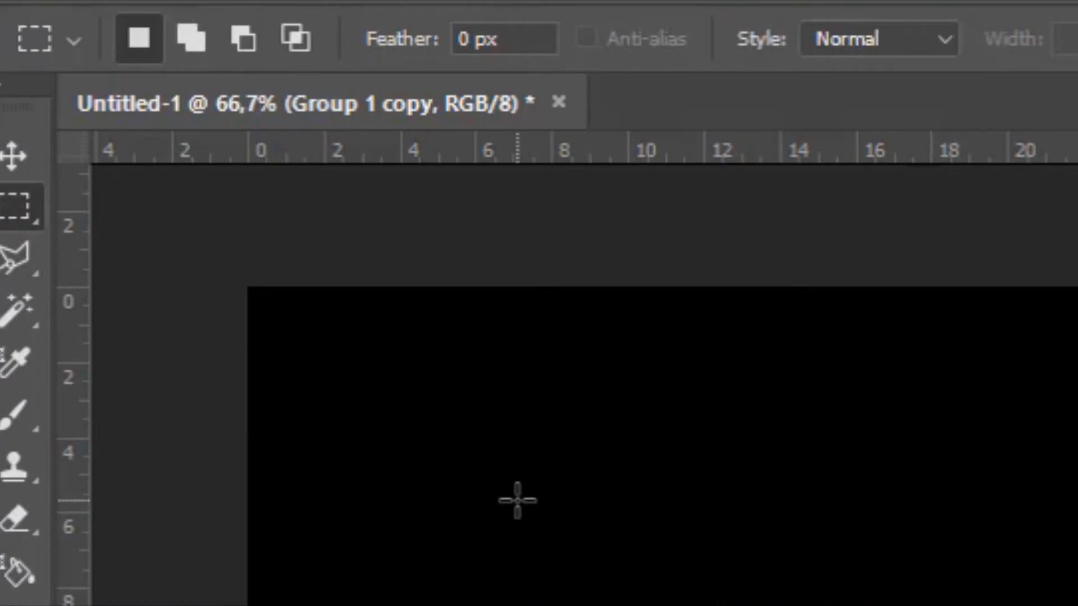
drag(208, 225, 770, 275)
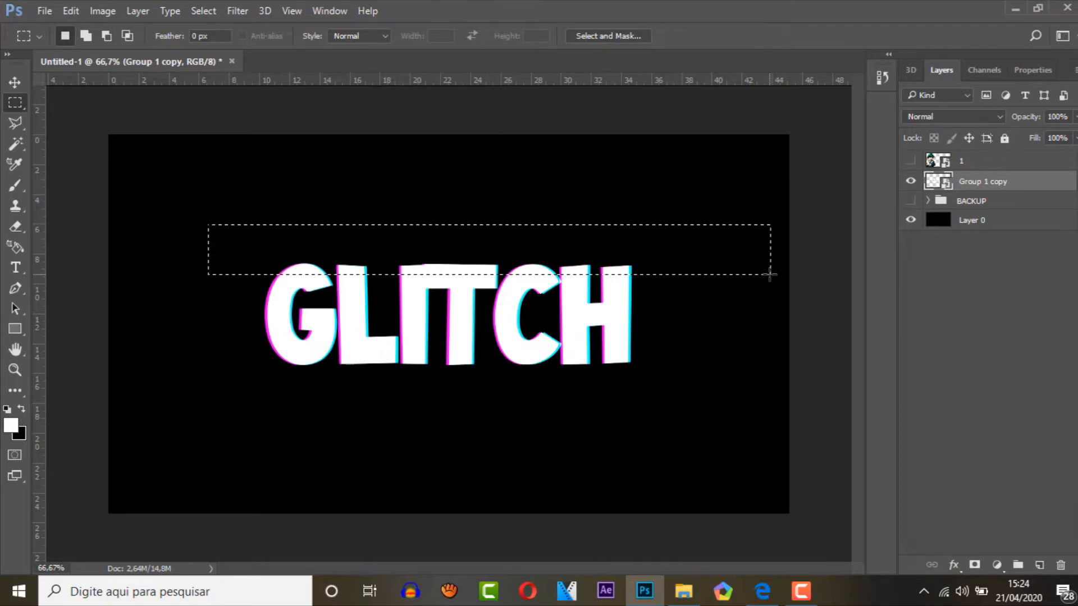
key(ctrl+Right)
key(ctrl+d)
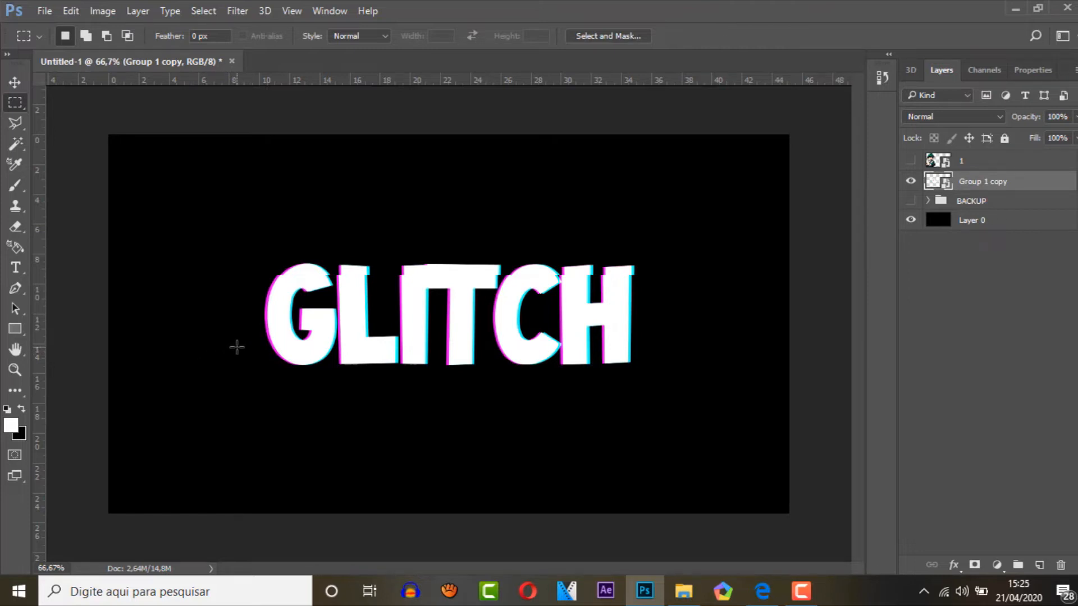
- Select the bottom strip of the glitch letters and shift it 6 px left
drag(237, 347, 693, 475)
key(ctrl+Left)
key(ctrl+Left)
key(ctrl+Left)
key(ctrl+Left)
key(ctrl+Left)
key(ctrl+Left)
key(ctrl+d)
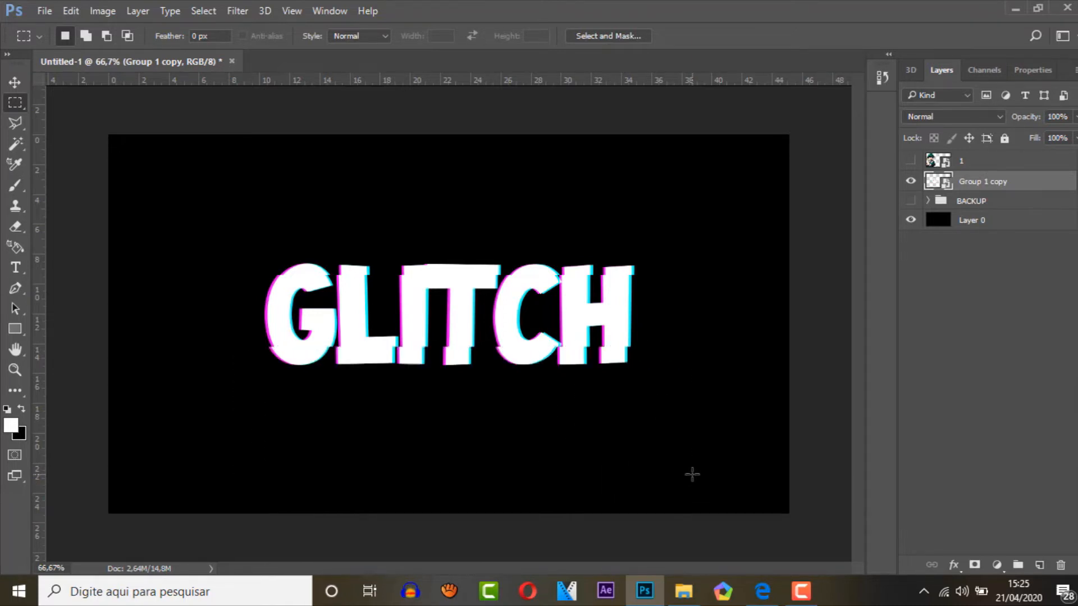
- Select a thin band across the upper middle of the glitch letters and shift it slightly right
drag(250, 295, 759, 304)
key(ctrl+Right)
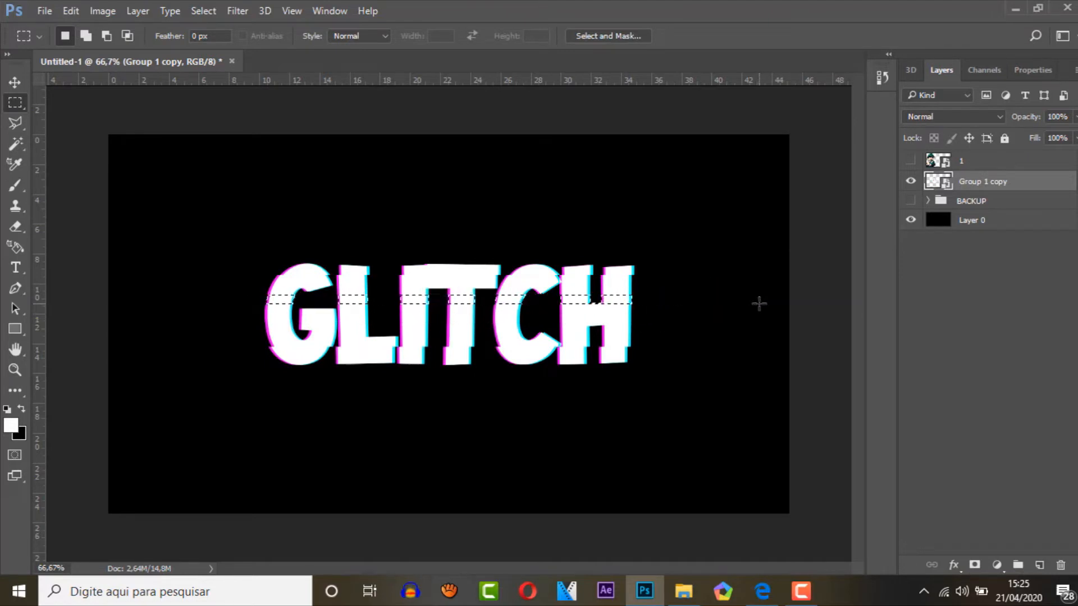
key(ctrl+d)
- Select a thin band across the lower part of the glitch letters and shift it 4 px left
drag(261, 331, 711, 341)
key(ctrl+Left)
key(ctrl+Left)
key(ctrl+Left)
key(ctrl+Left)
key(ctrl+d)
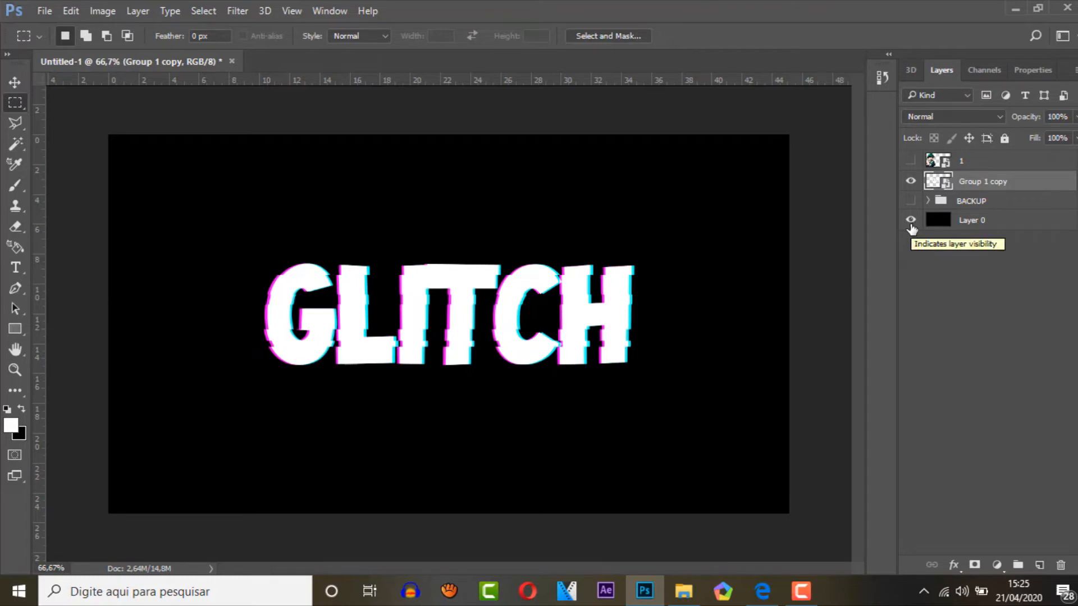
- Add a Drop Shadow with a size of 7 px to the glitch text Smart Object
double_click(1043, 187)
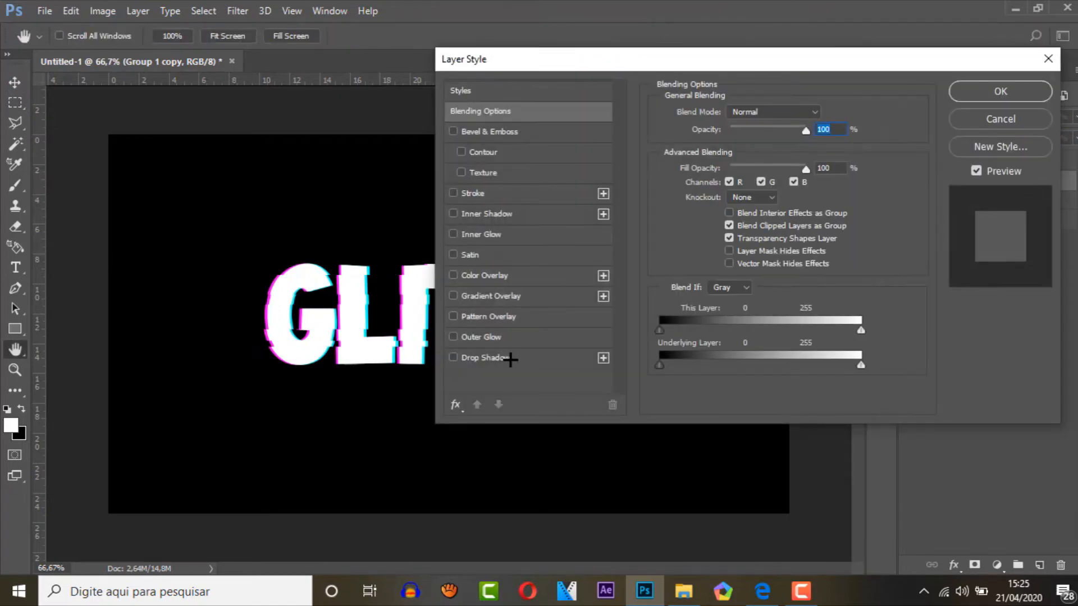
click(511, 360)
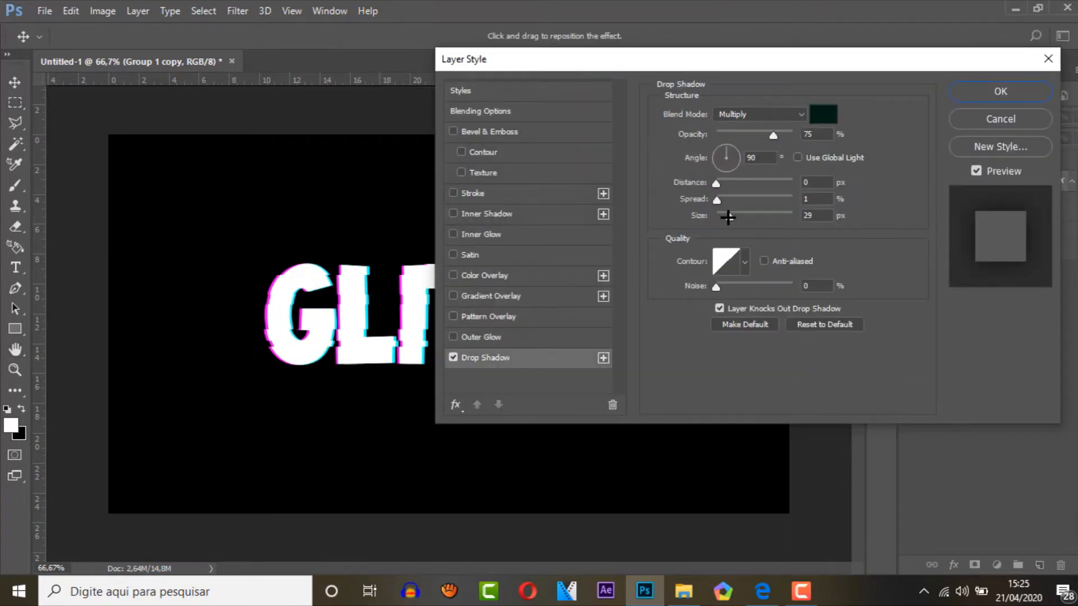
drag(728, 218, 722, 217)
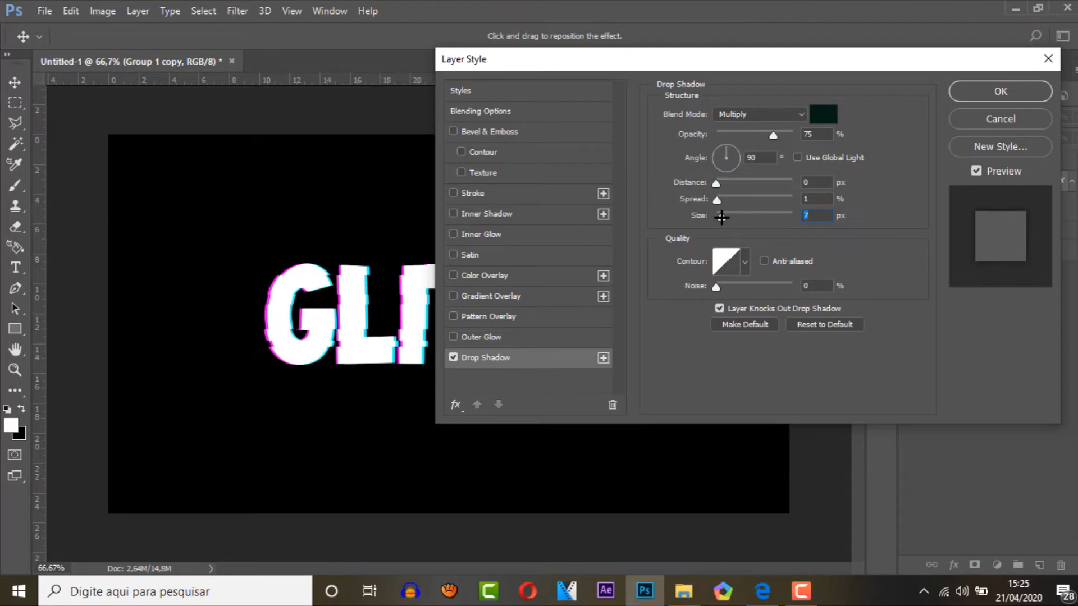
key(Return)
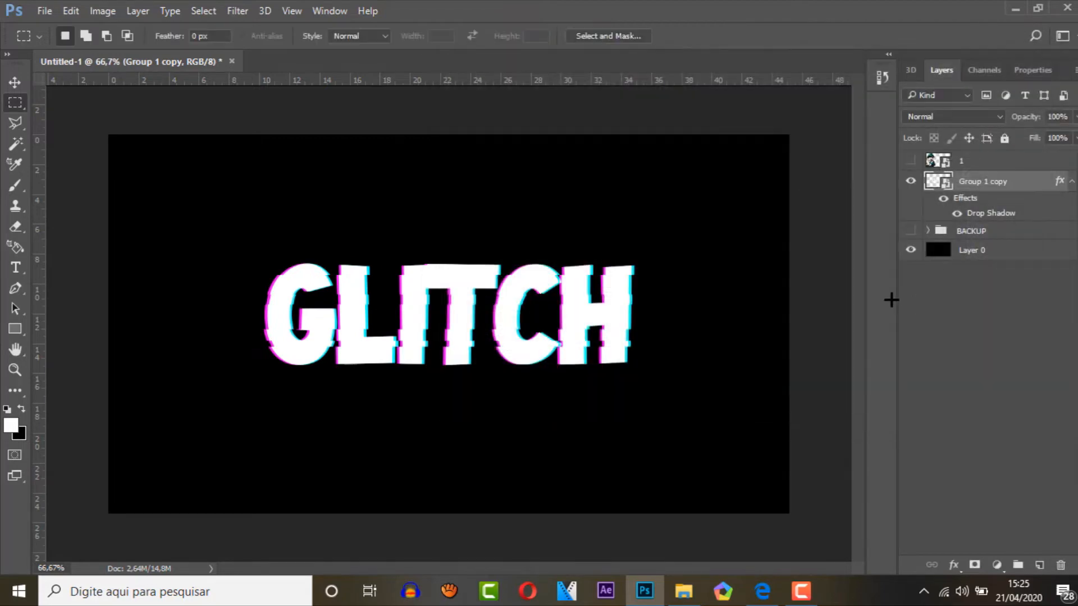
- Compare the glitch text with and without its drop shadow while the black background is hidden, then restore both
click(912, 251)
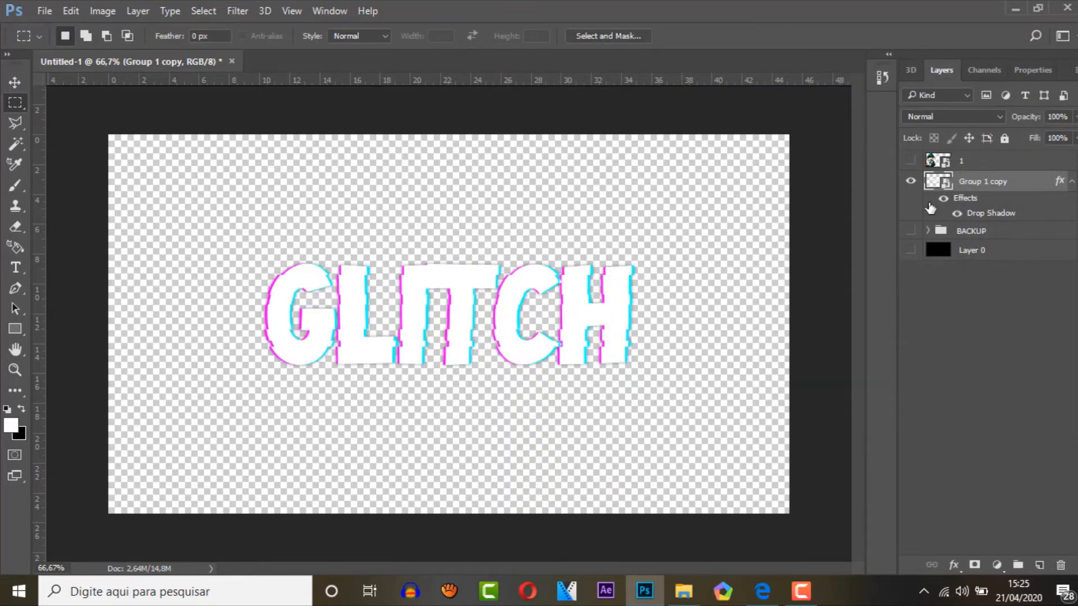
click(958, 214)
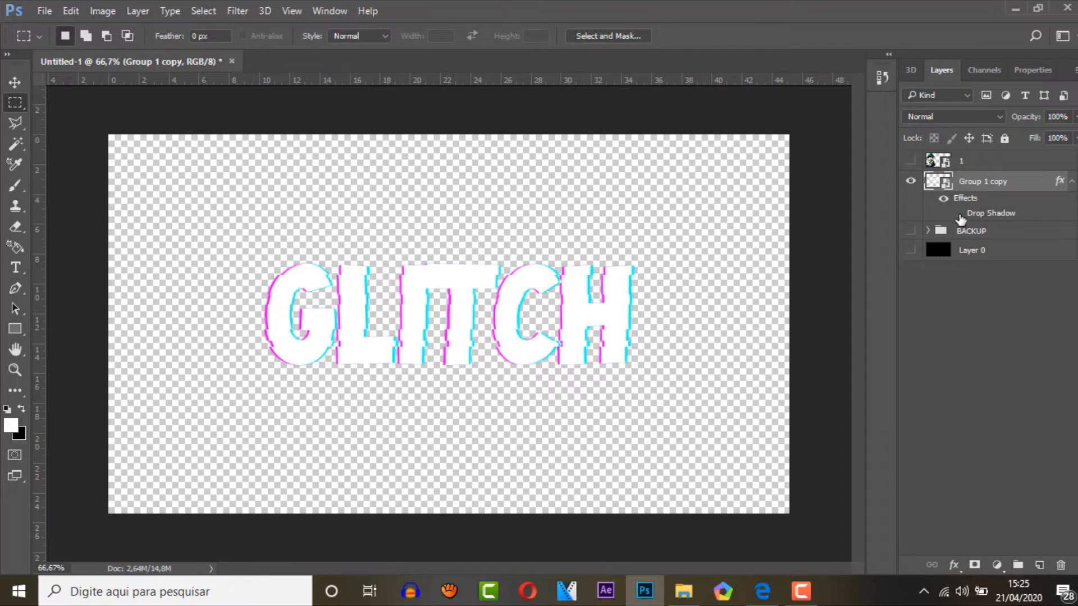
click(957, 214)
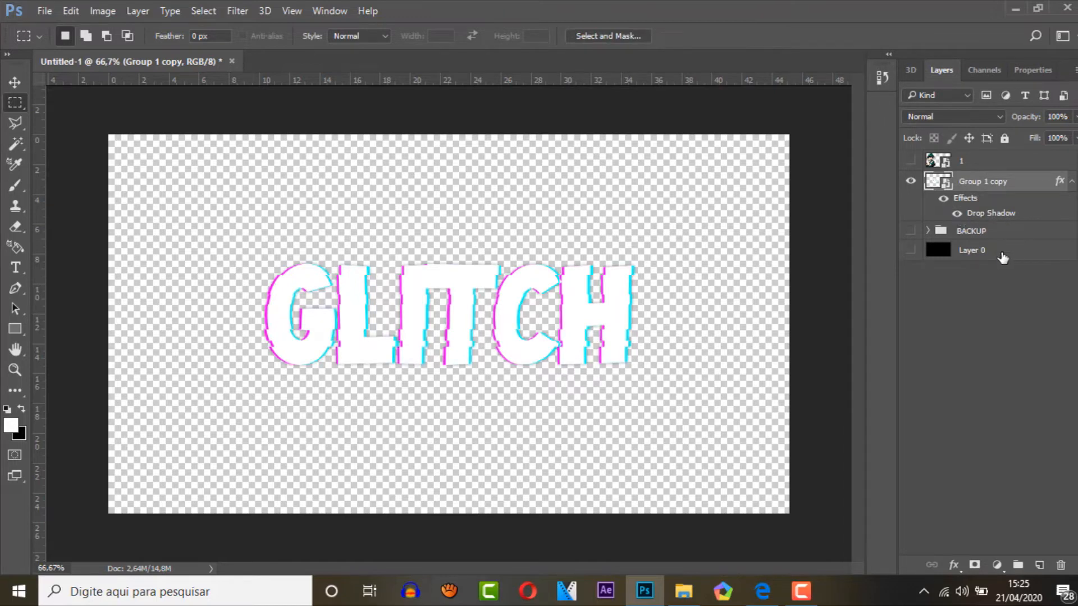
click(910, 250)
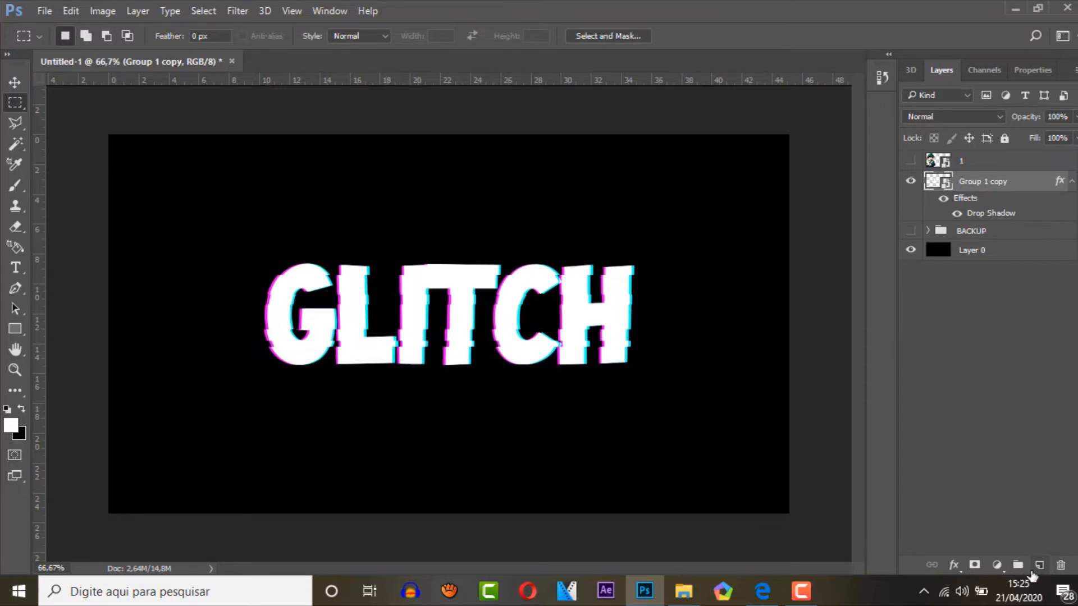
- Add a new layer above the glitch text and sample the letters' magenta and cyan edges as the Brush colours, with cyan in the foreground
click(1038, 567)
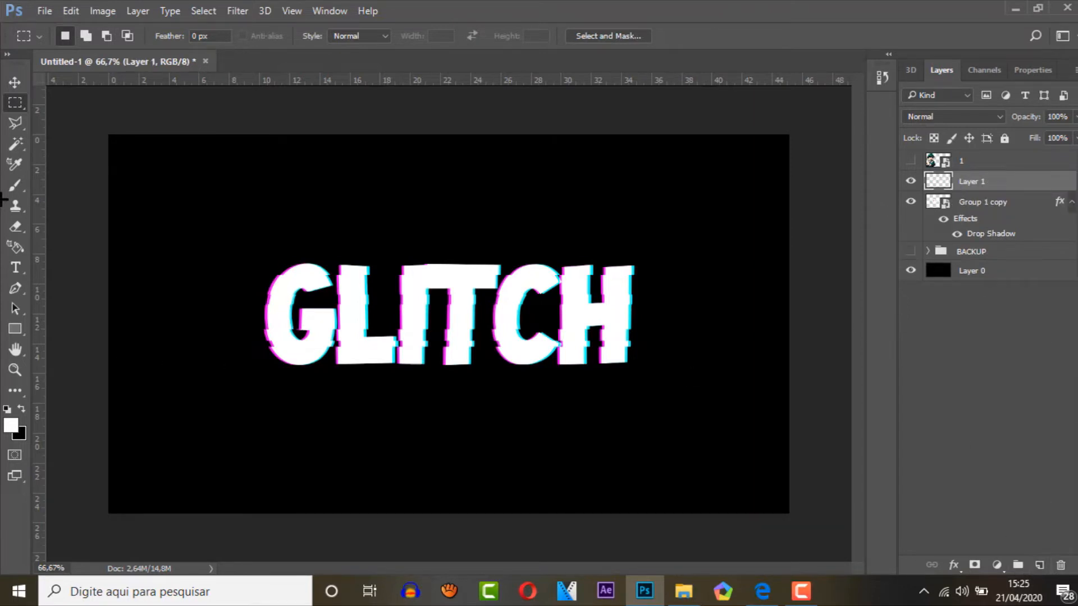
click(15, 185)
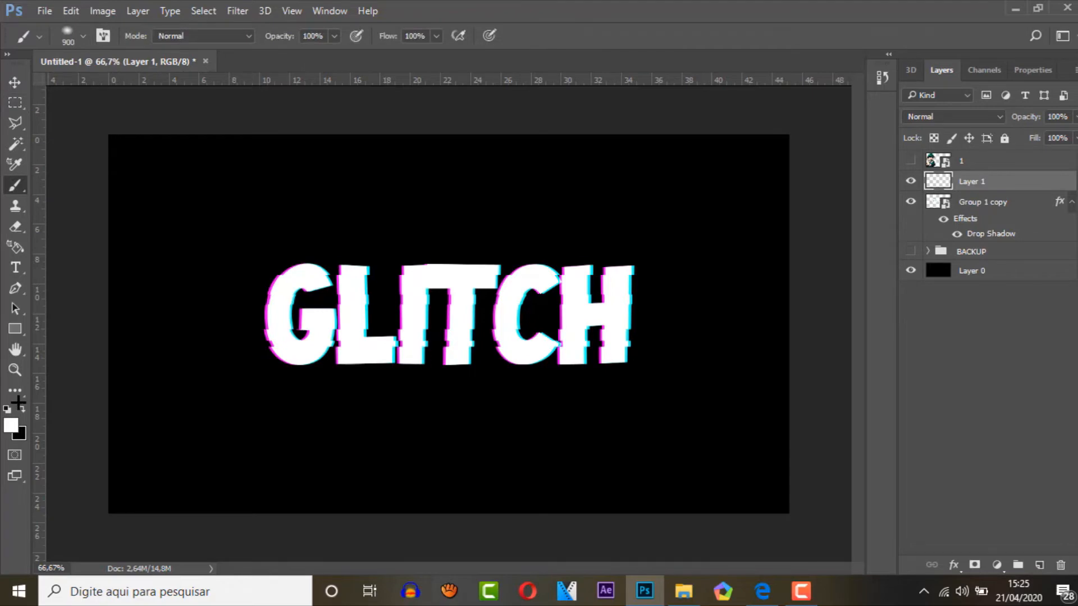
key(ctrl+plus)
key(ctrl+plus)
key(ctrl+plus)
key(ctrl+plus)
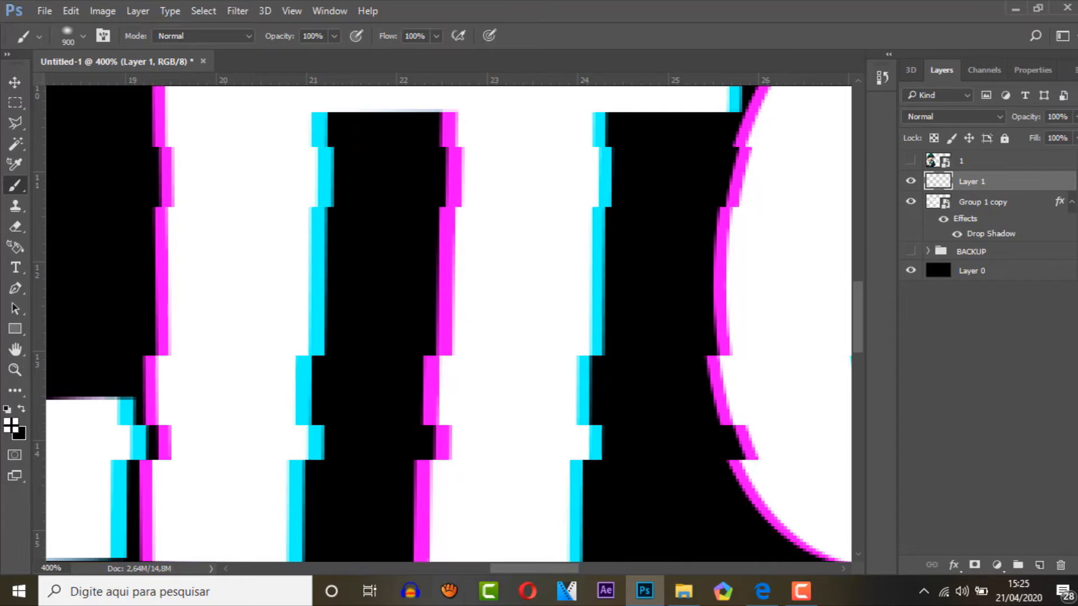
click(11, 423)
click(452, 242)
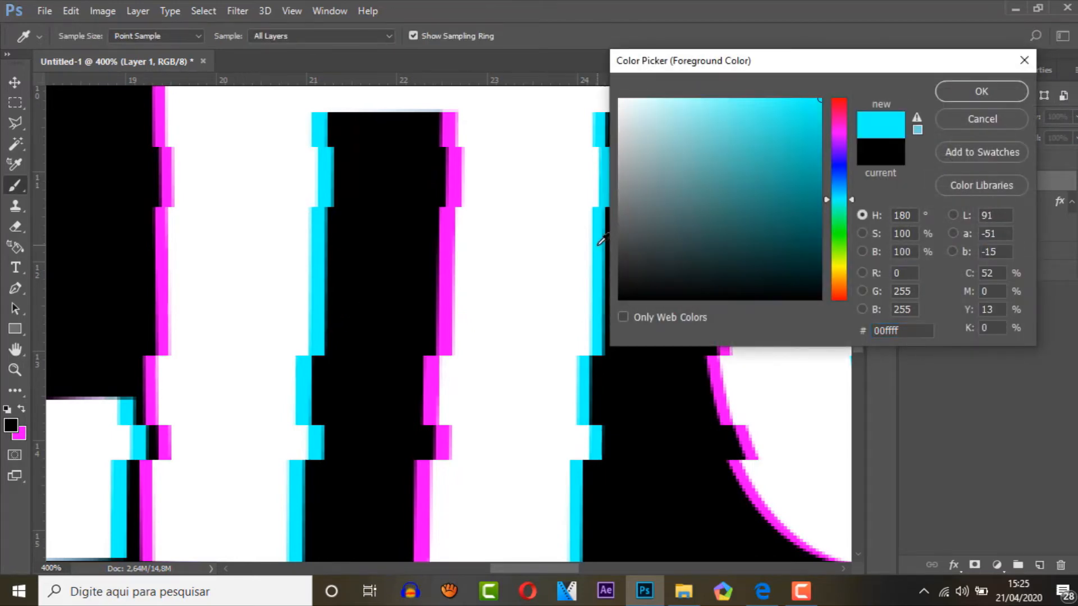
click(1019, 90)
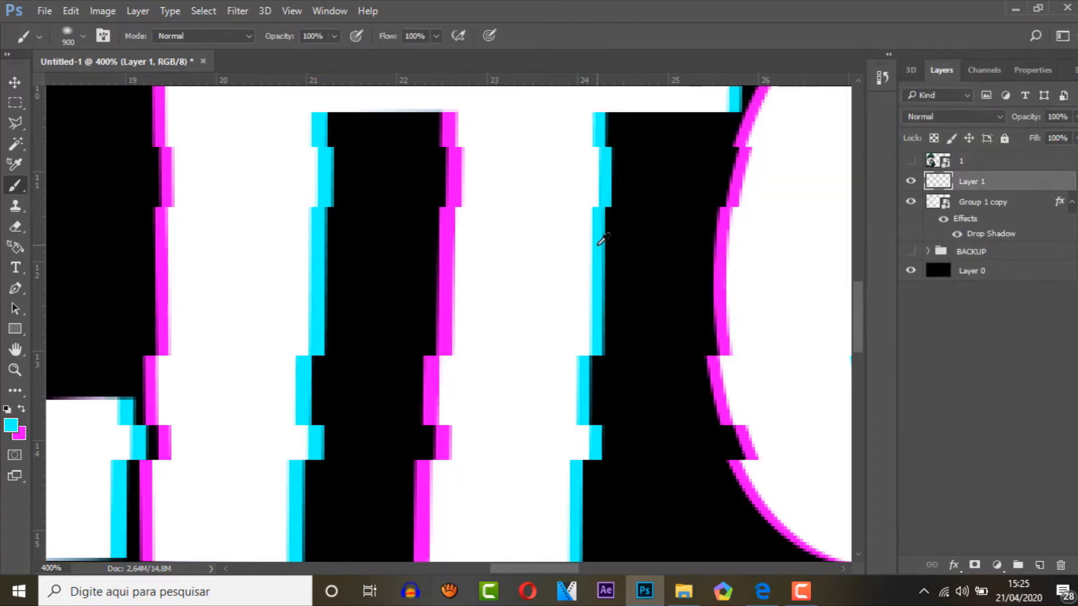
scroll(602, 240, down, 5)
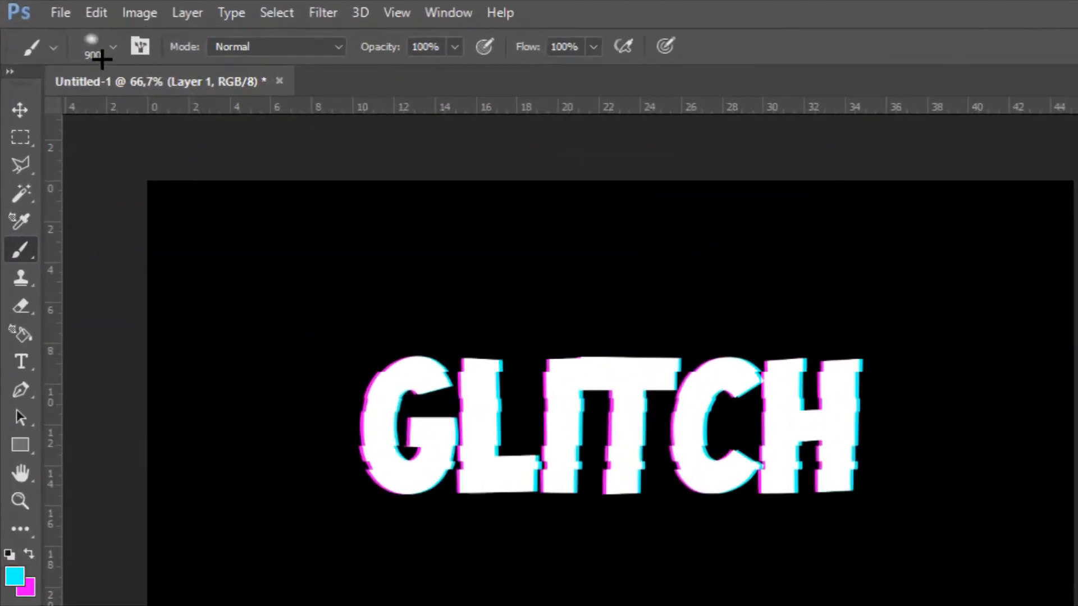
- Choose a hard round brush tip and set its size to 5 px
click(76, 38)
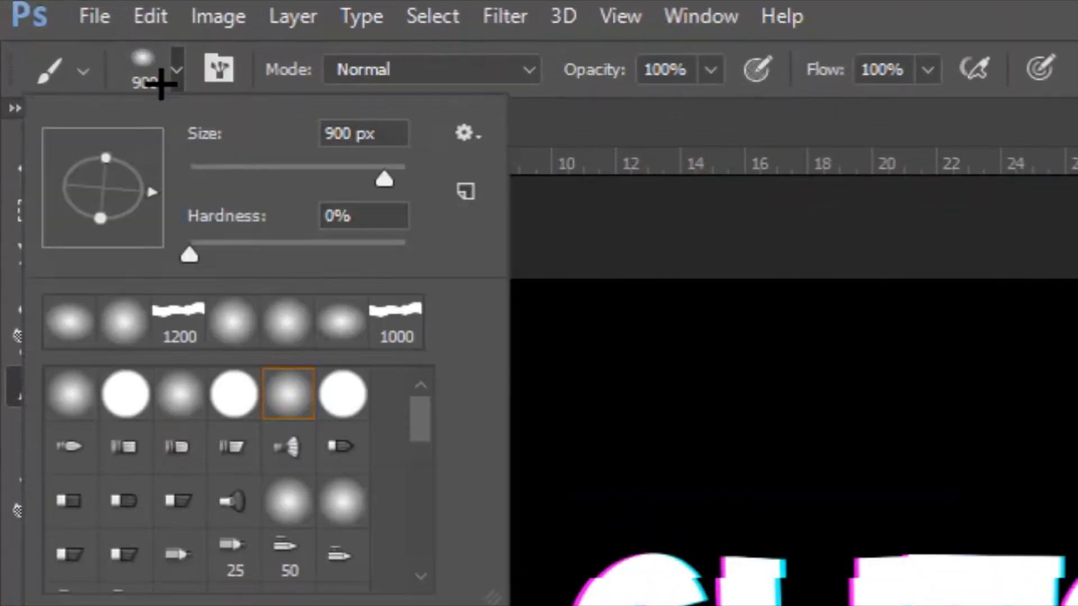
click(77, 39)
click(177, 70)
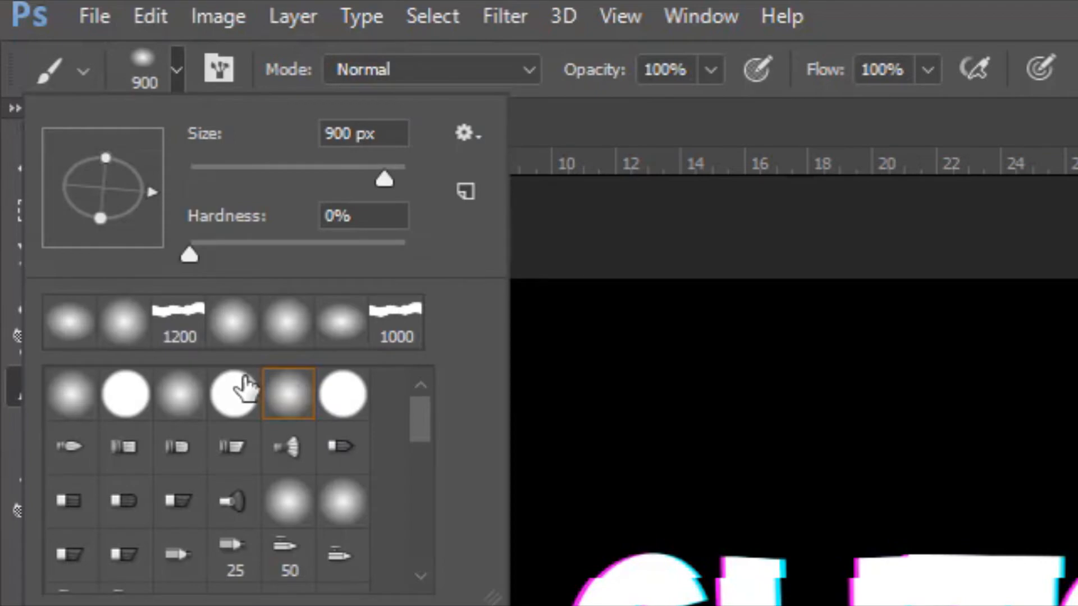
click(241, 387)
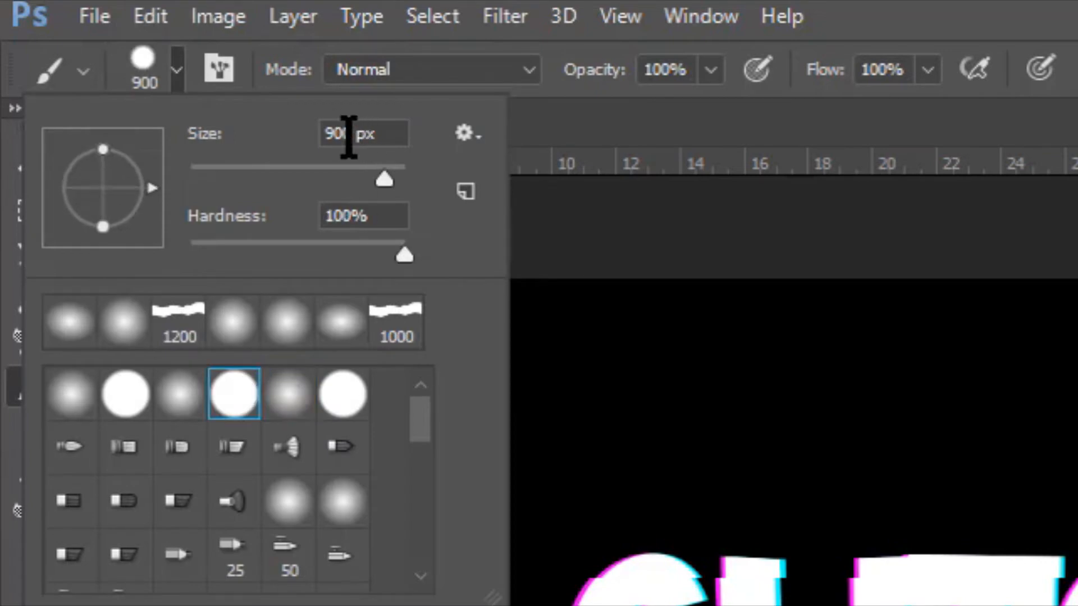
drag(350, 134, 291, 133)
text(1)
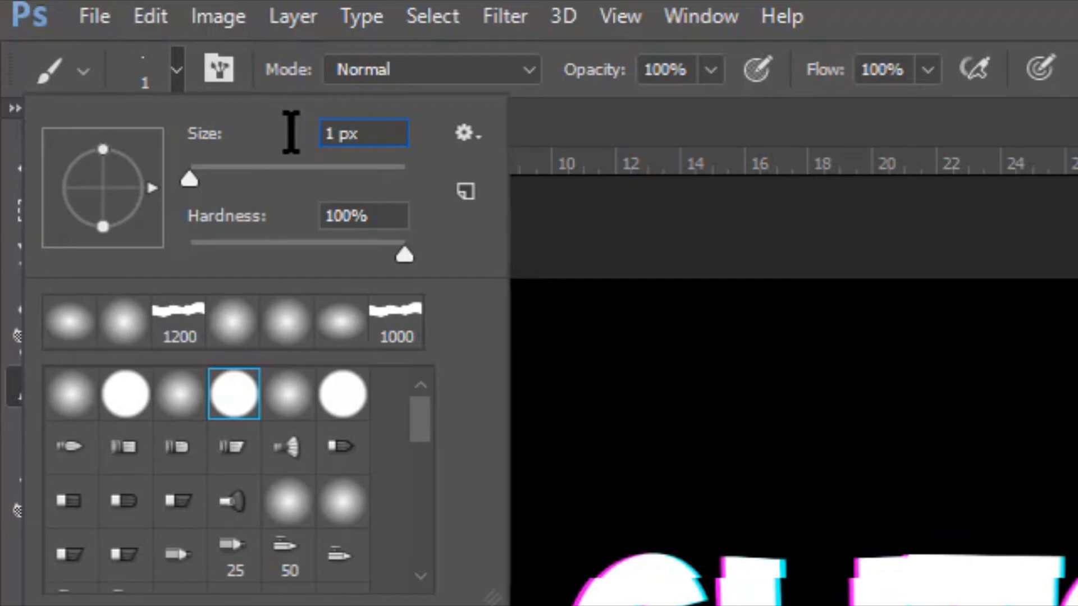
key(BackSpace)
text(5)
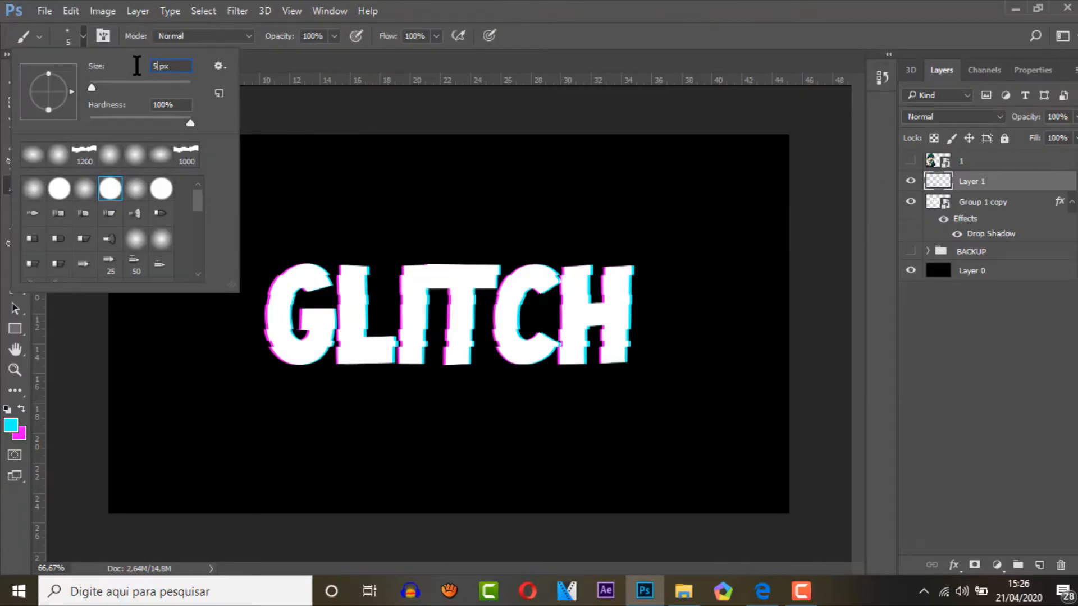
key(Return)
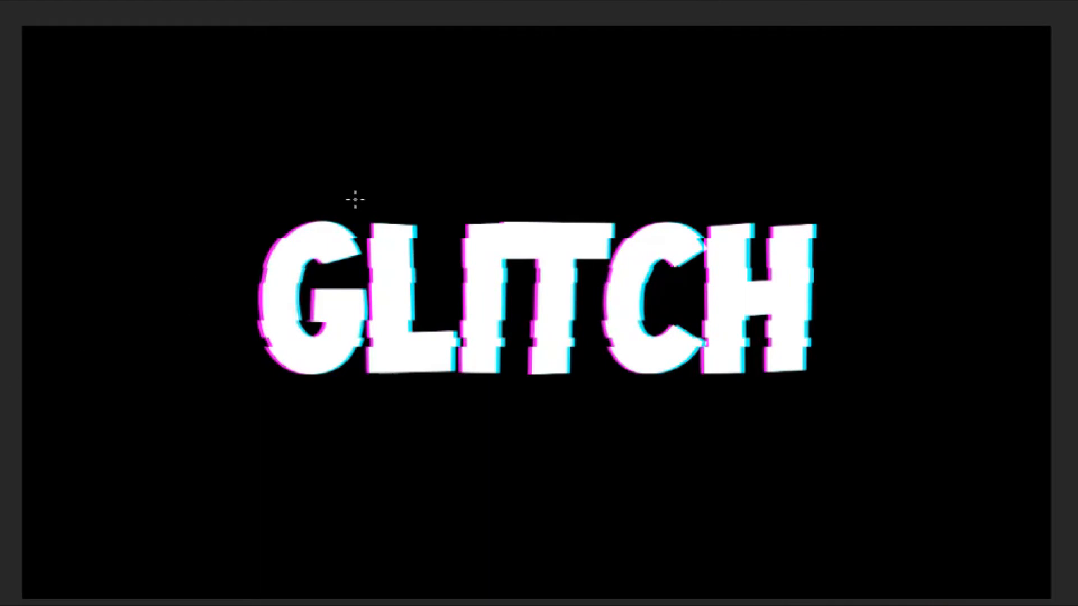
- Paint small glitch marks around and across the letters with the Brush tool on the new layer
click(755, 196)
click(609, 410)
click(589, 339)
click(241, 302)
click(863, 194)
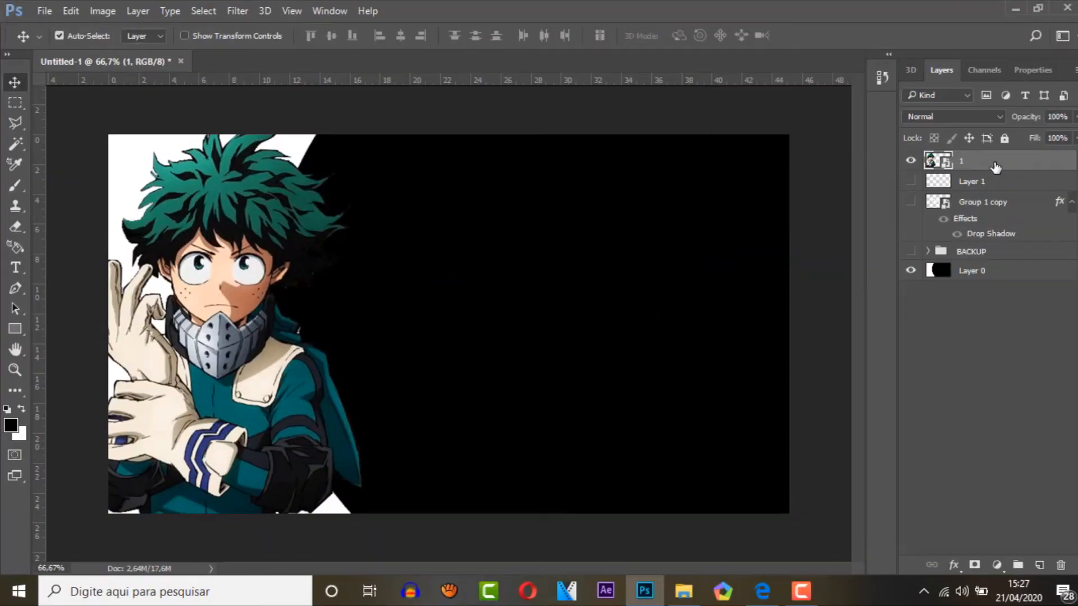
- Add the text "texto" in white Toonish font on the black area beside the character
click(10, 265)
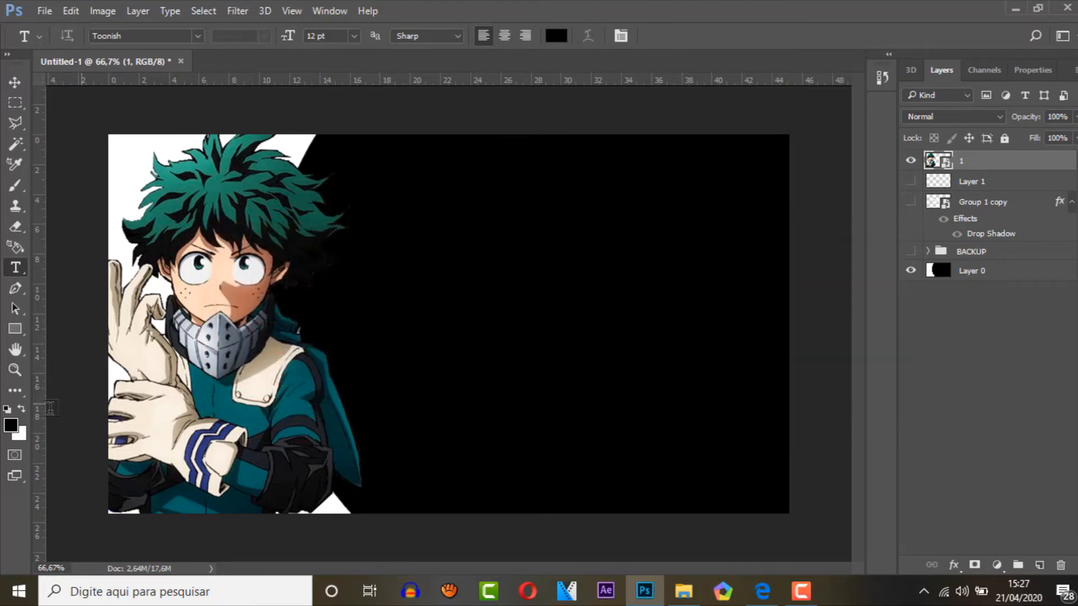
click(25, 408)
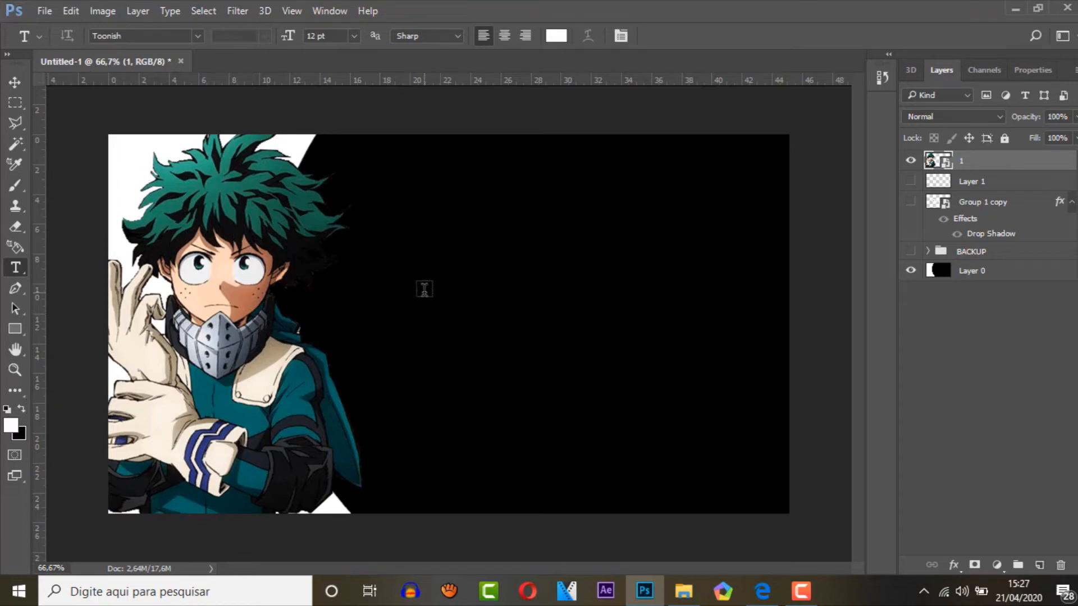
click(424, 289)
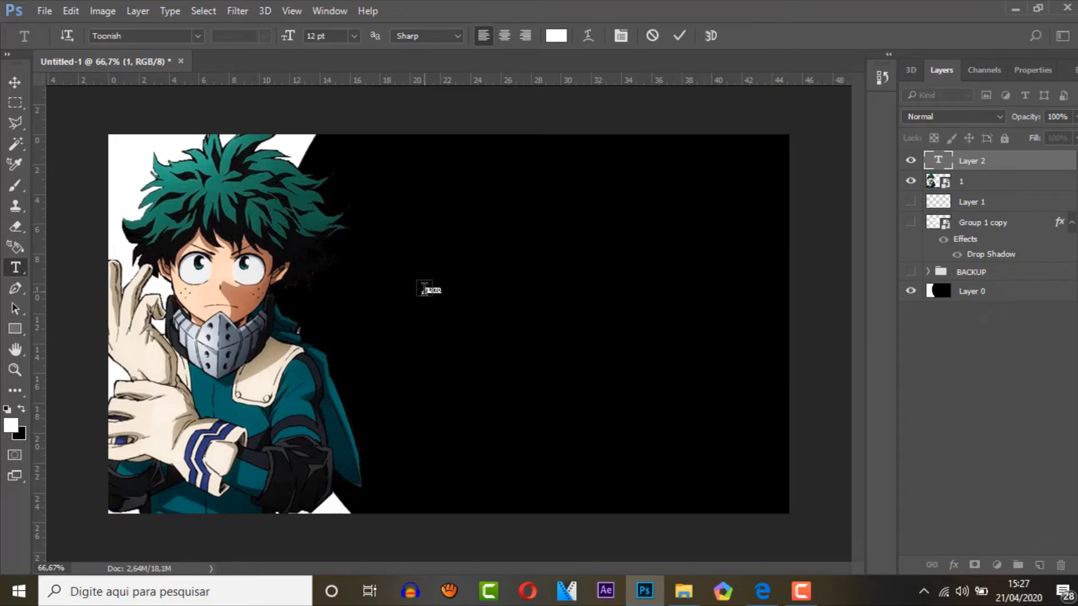
key(ctrl+Return)
- Scale the "texto" text to about 2020% and place it vertically centred beside the character
key(ctrl+t)
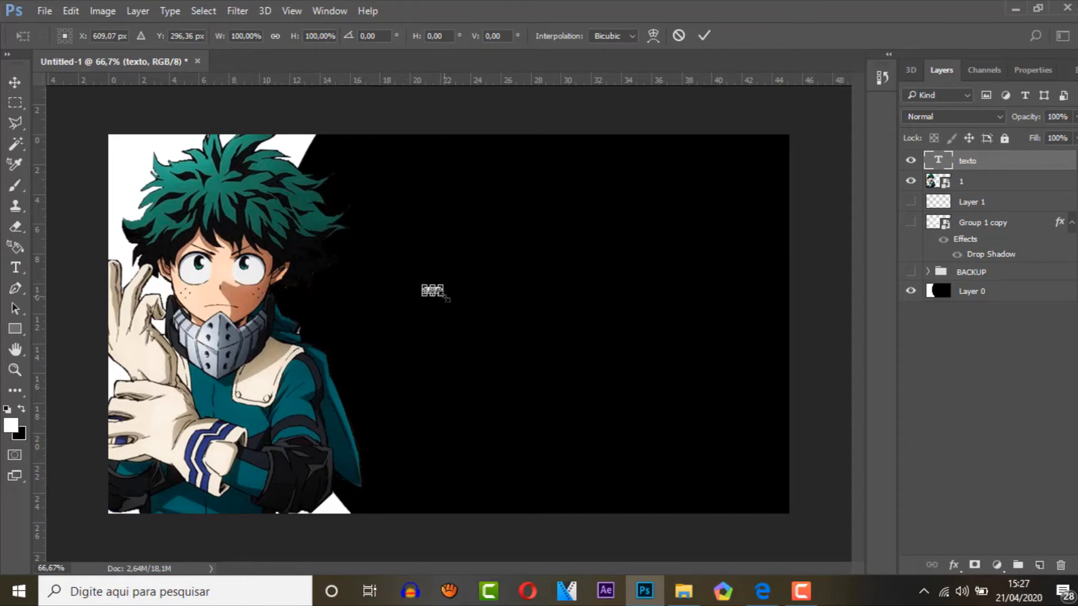
drag(445, 298, 596, 391)
drag(540, 306, 646, 337)
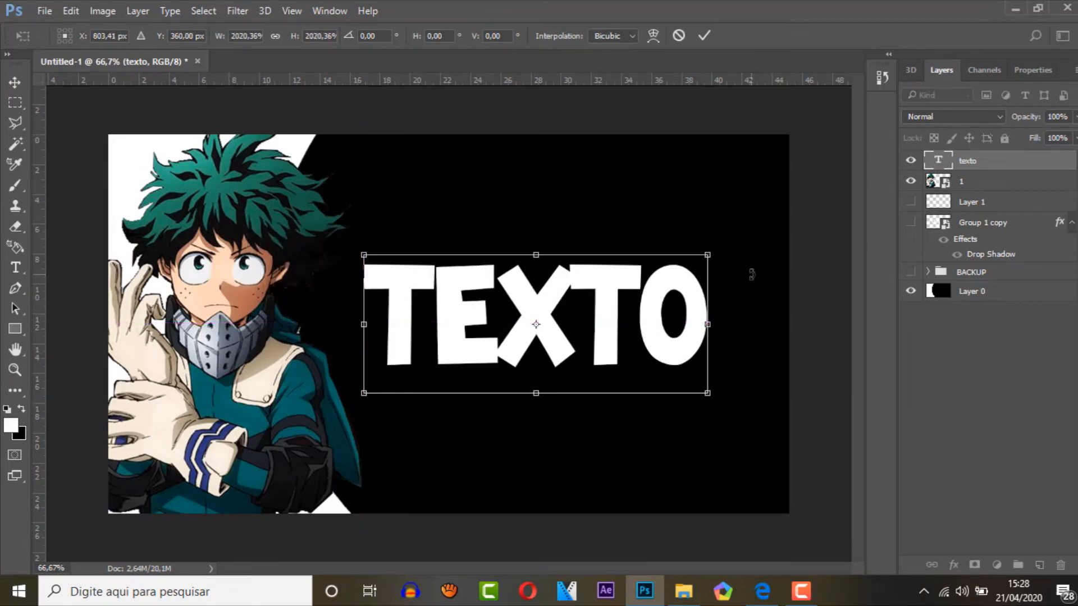
key(Return)
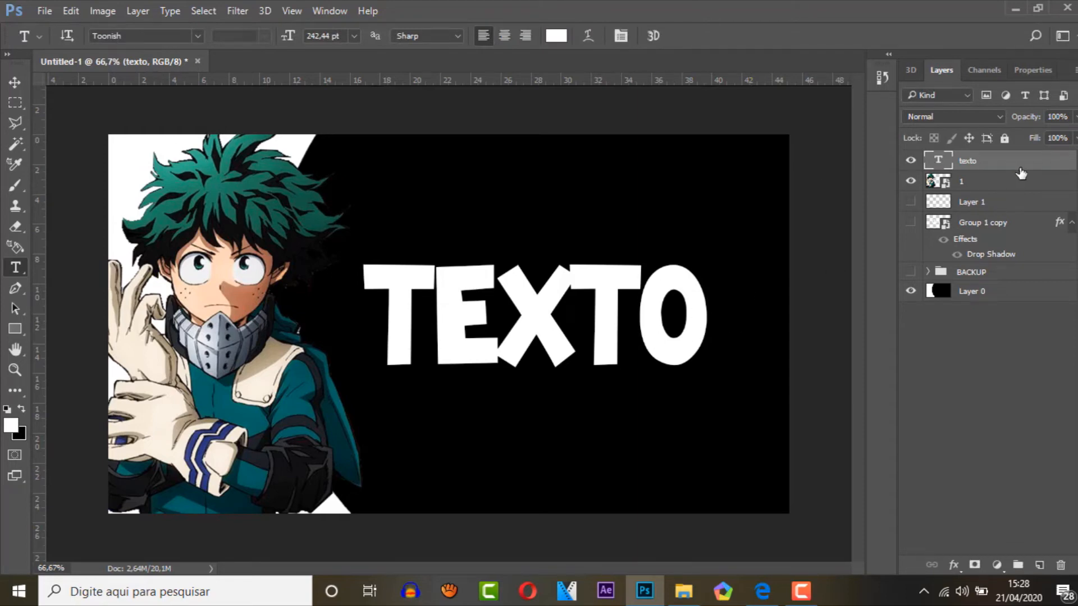
- Apply a linear black-to-white Gradient Overlay to the "texto" layer with Normal blend mode, 30% opacity and 10% scale
key(h)
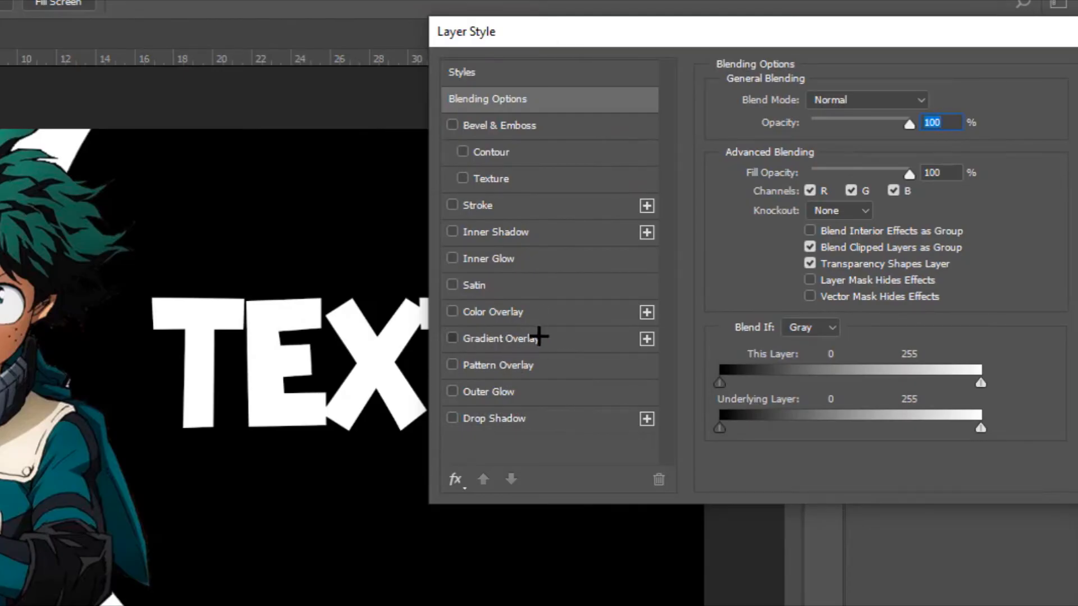
click(539, 337)
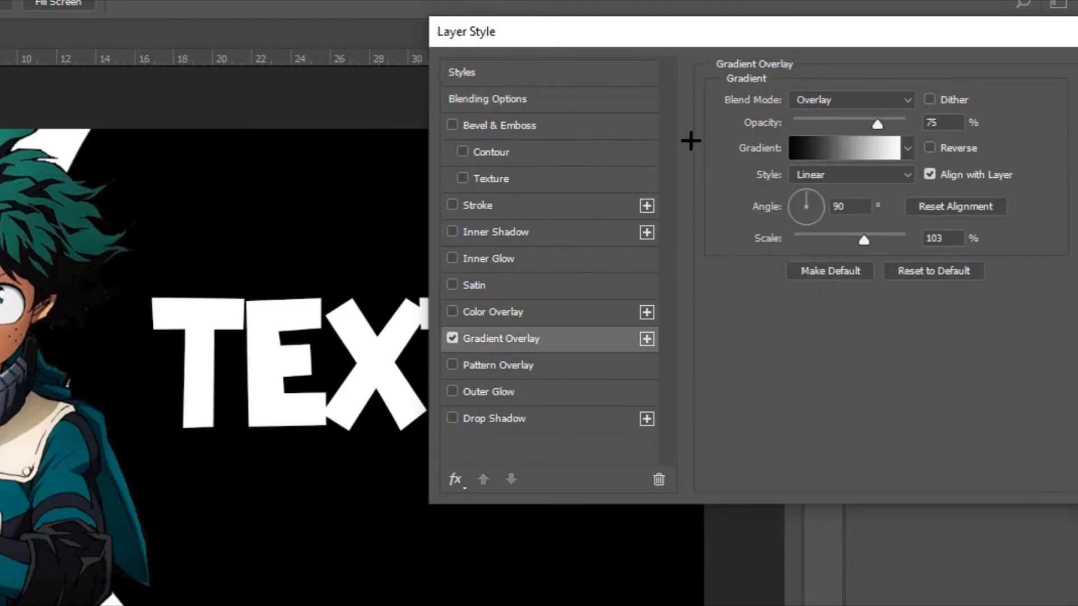
click(804, 101)
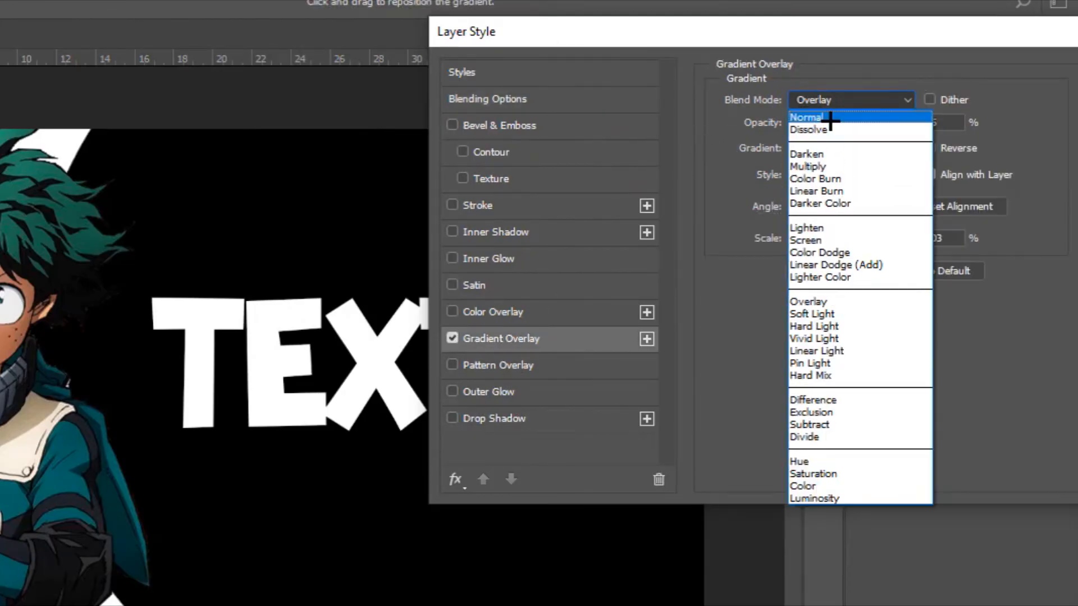
click(824, 116)
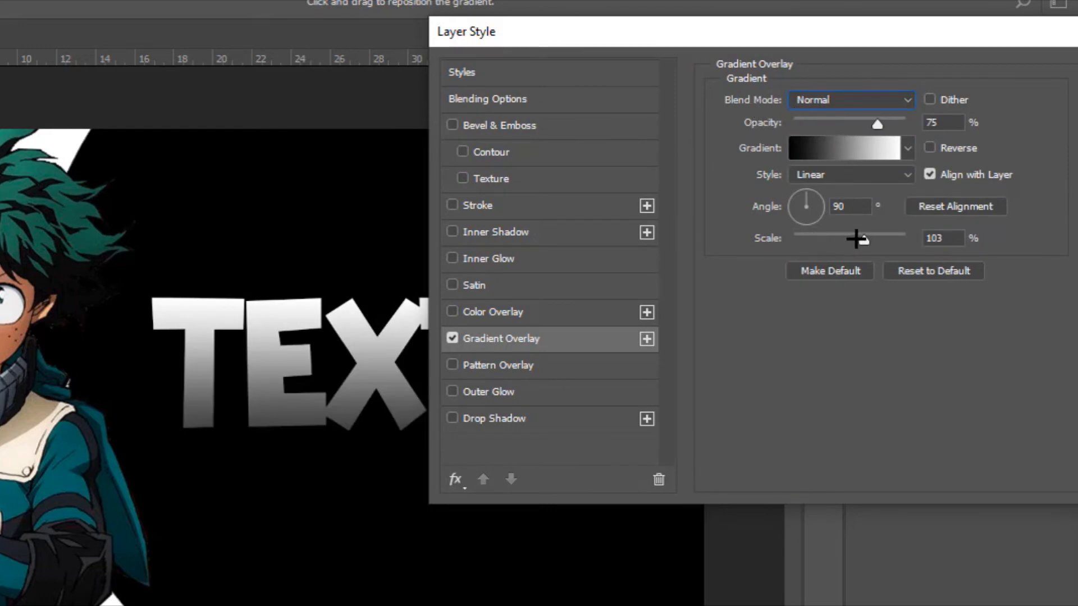
drag(863, 240, 686, 233)
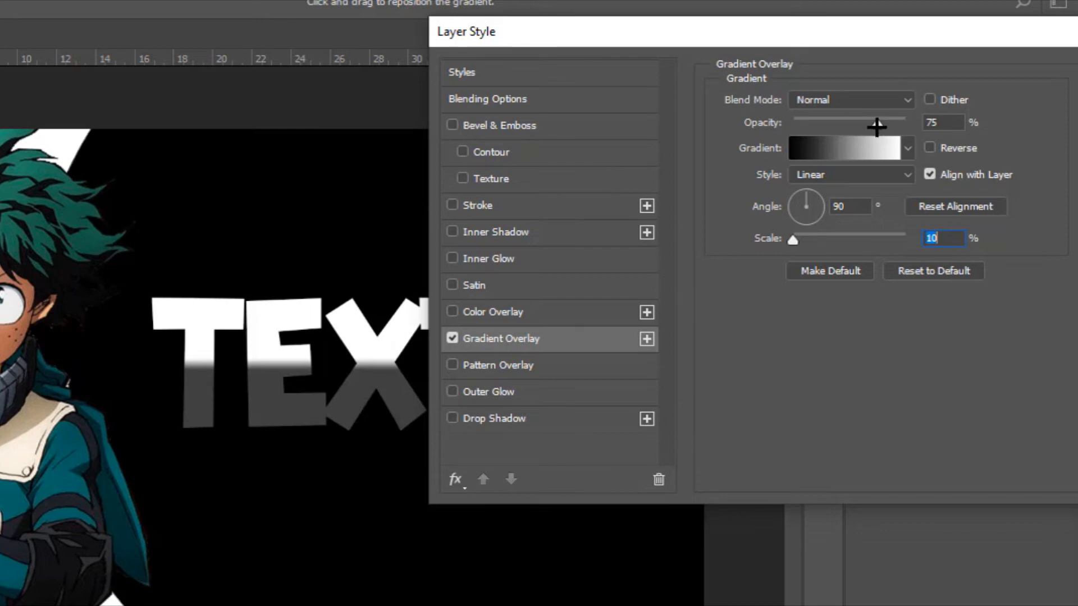
drag(876, 127, 818, 116)
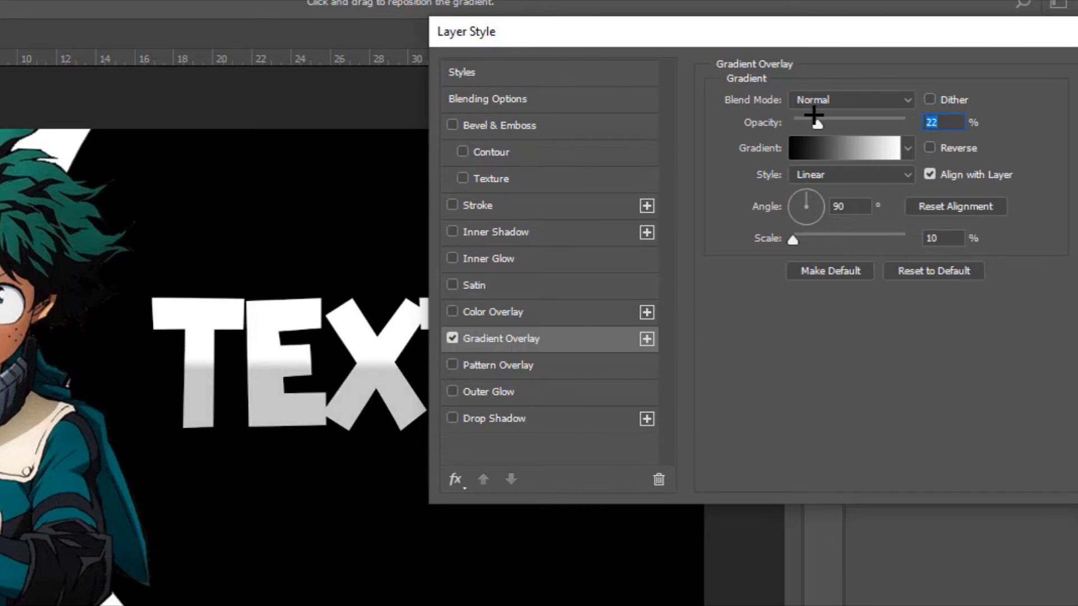
text(30)
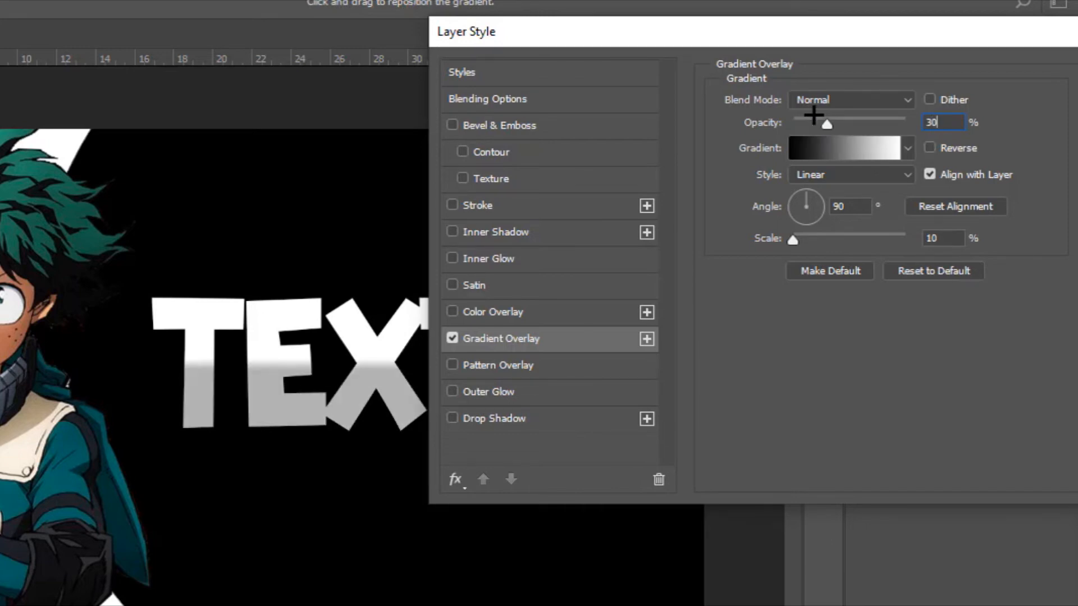
key(Return)
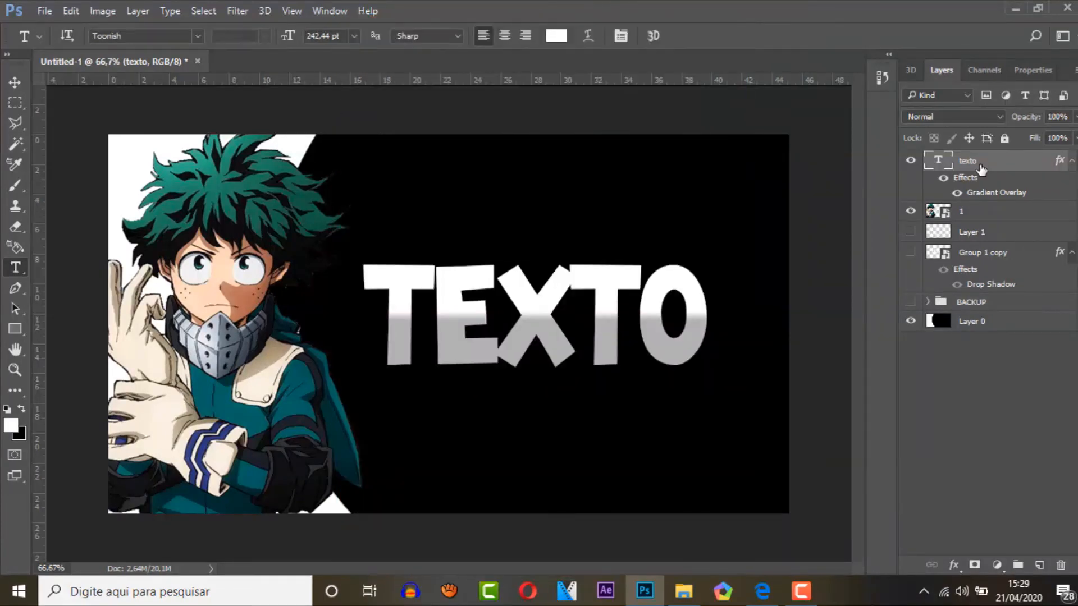
- Duplicate the "texto" layer and hide the Gradient Overlay effect on the original beneath the copy
key(ctrl+j)
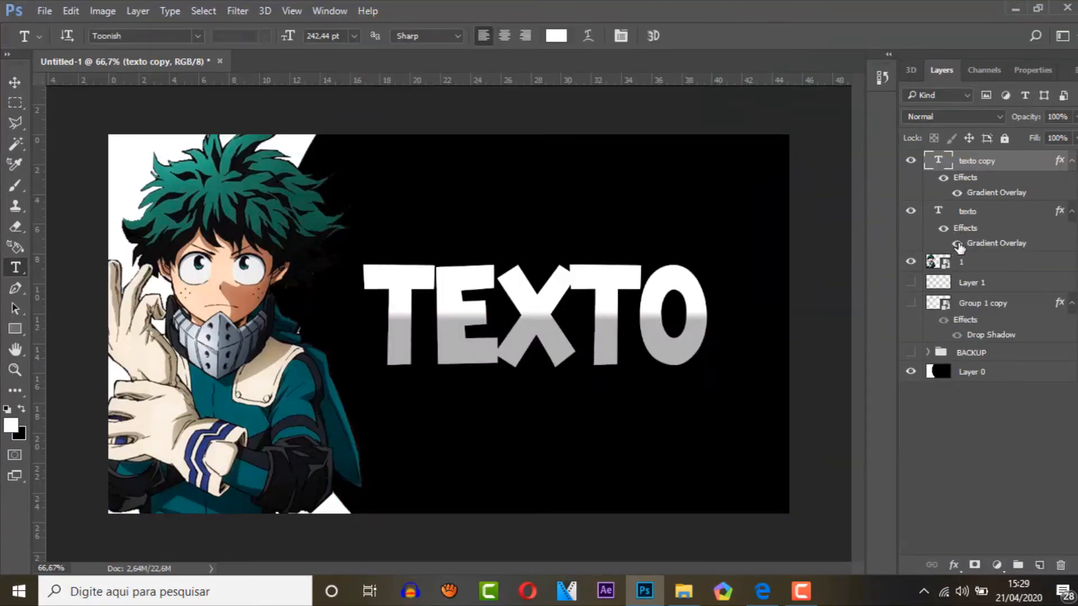
click(957, 243)
click(988, 217)
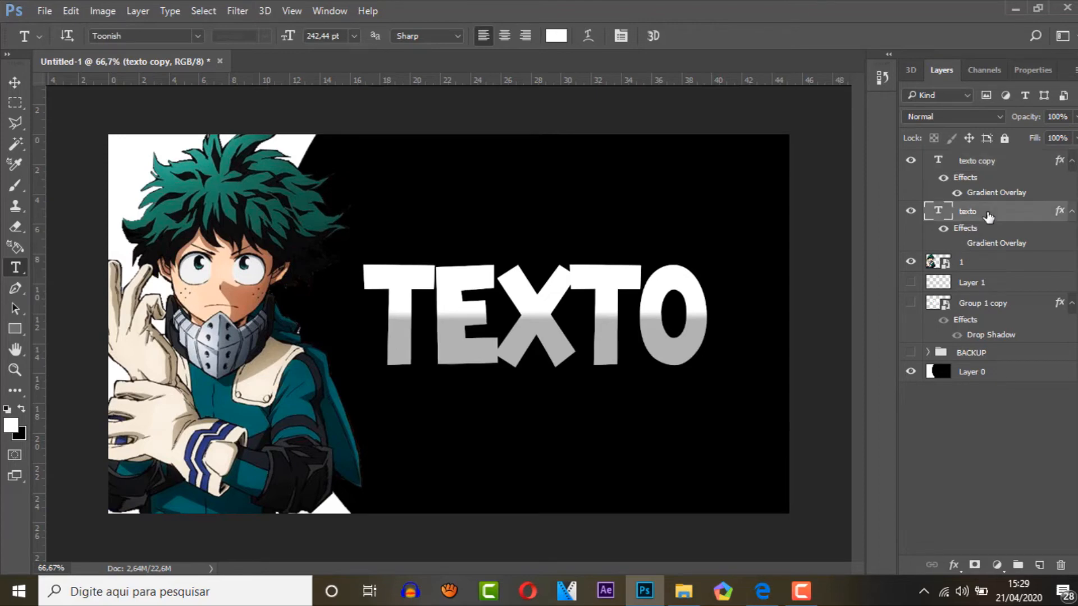
- Add a Stroke effect to the original "texto" layer, positioned Outside and coloured teal #3fcca7
double_click(988, 218)
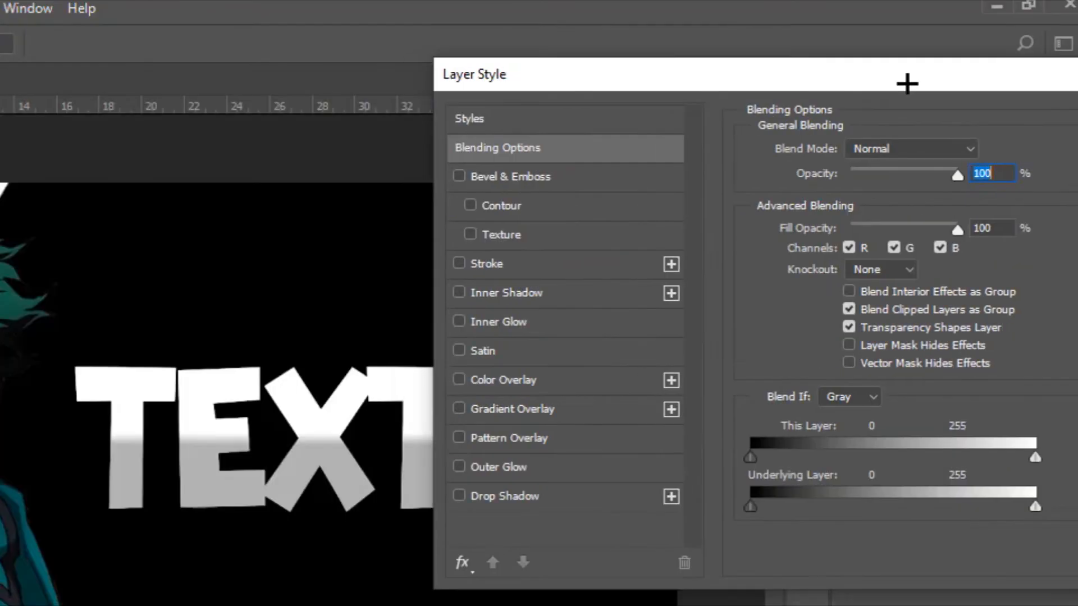
click(557, 269)
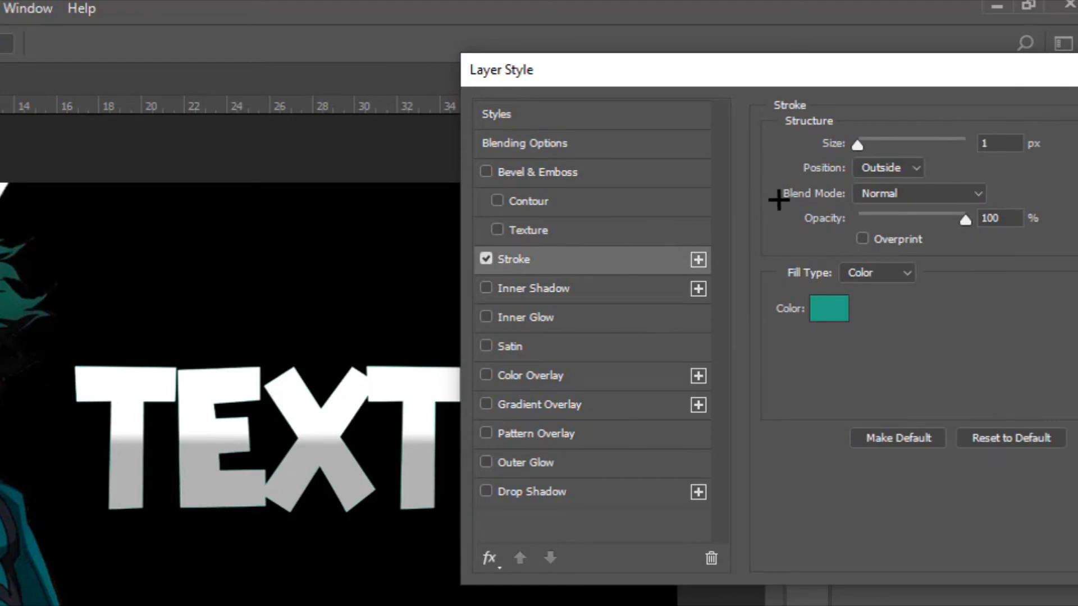
click(890, 168)
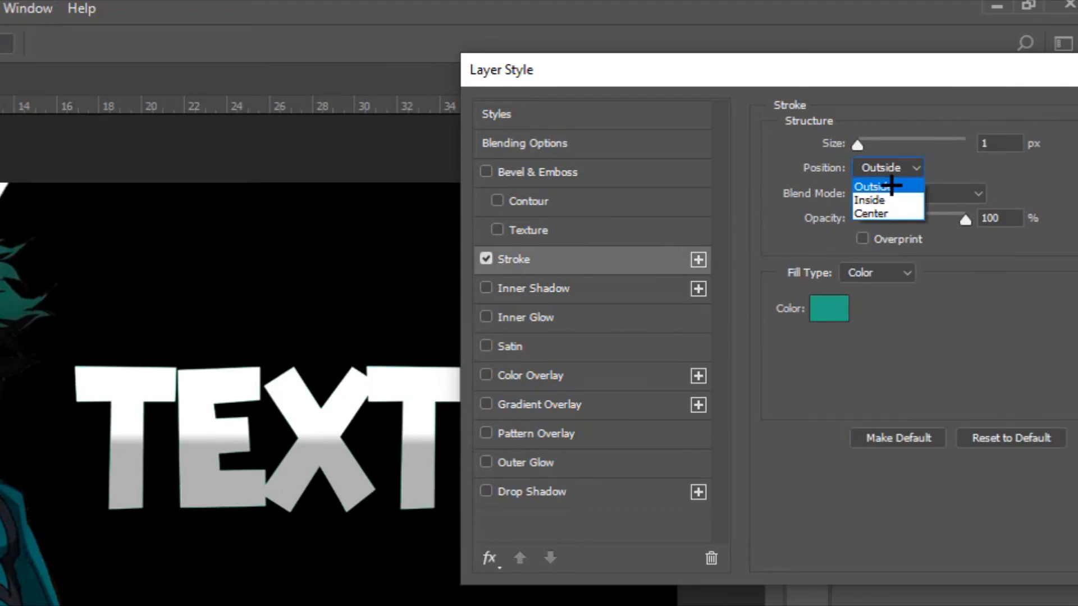
click(901, 181)
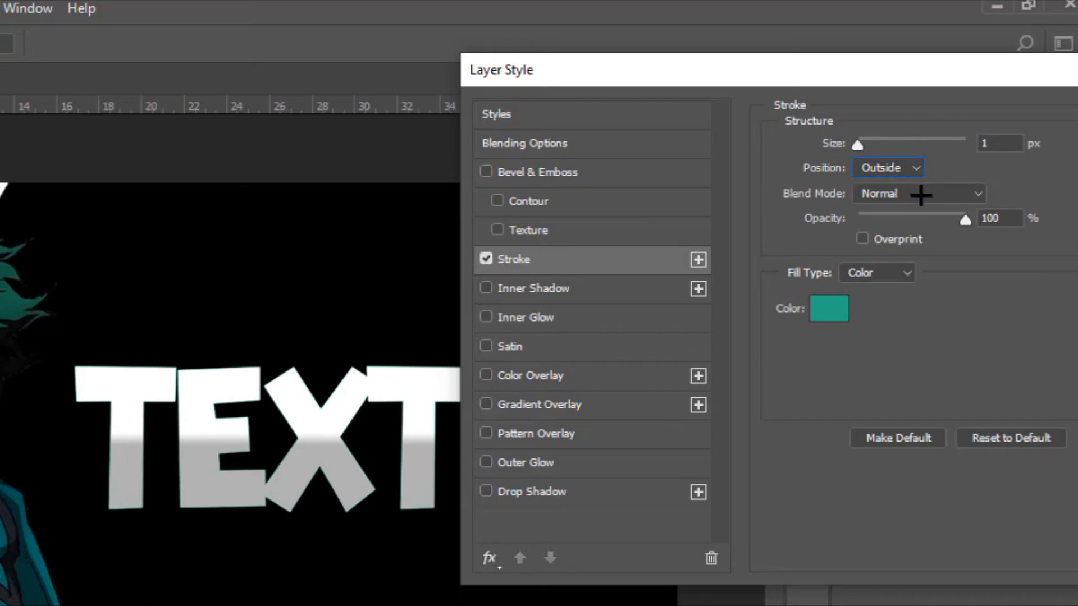
click(832, 310)
click(660, 277)
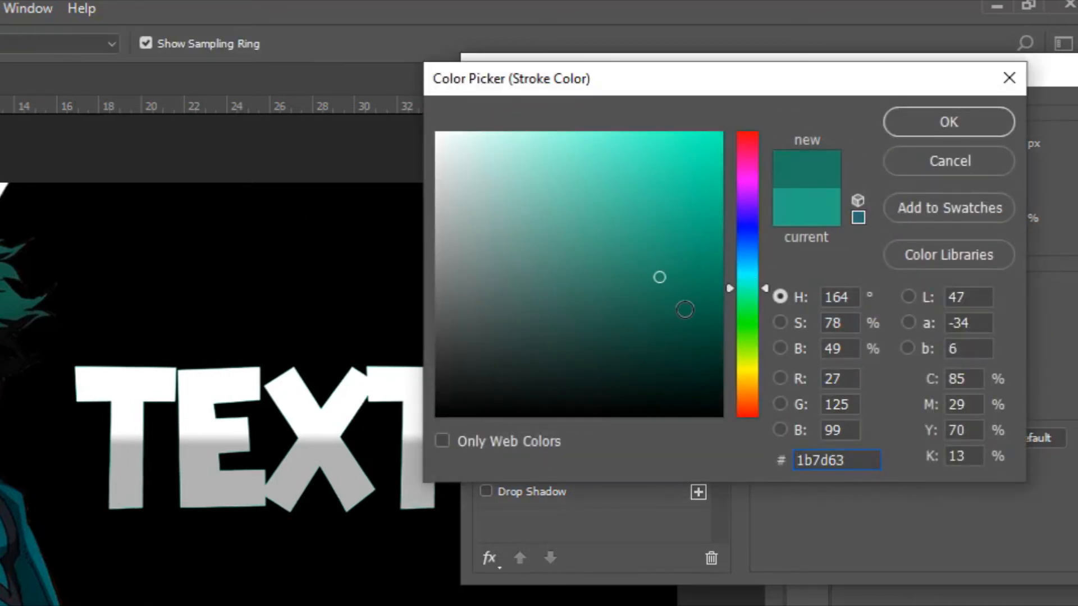
click(634, 189)
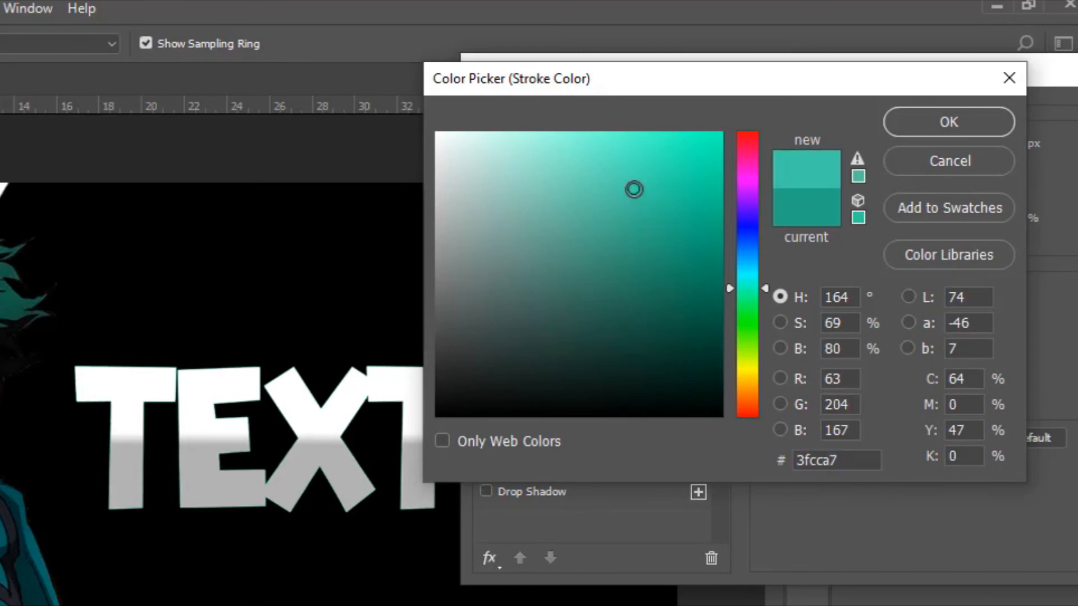
key(Return)
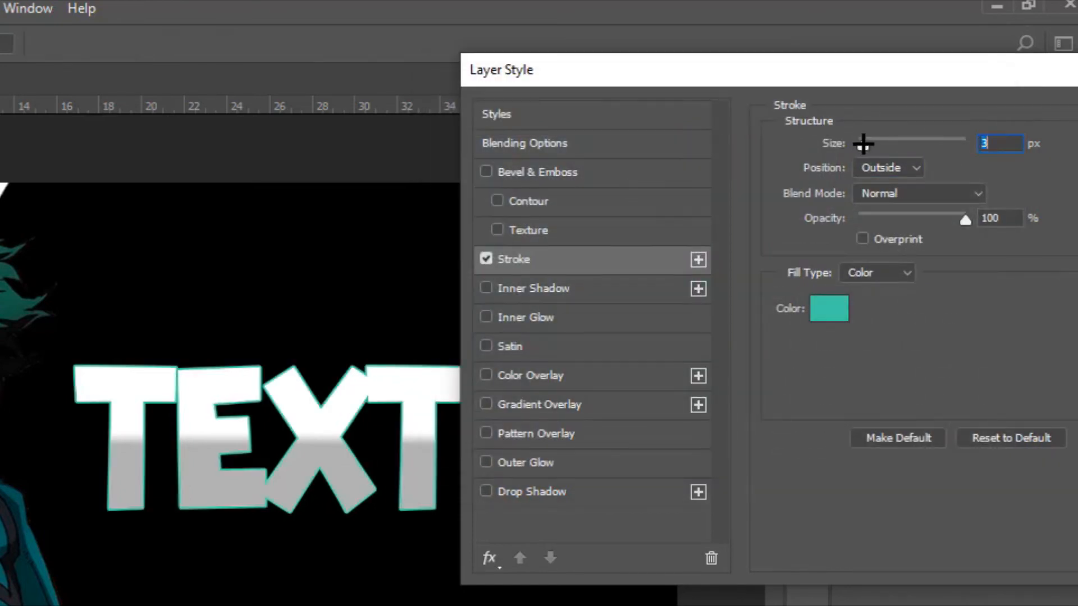
- Set the stroke size to 5 px and apply the layer style
key(Up)
key(Up)
key(Up)
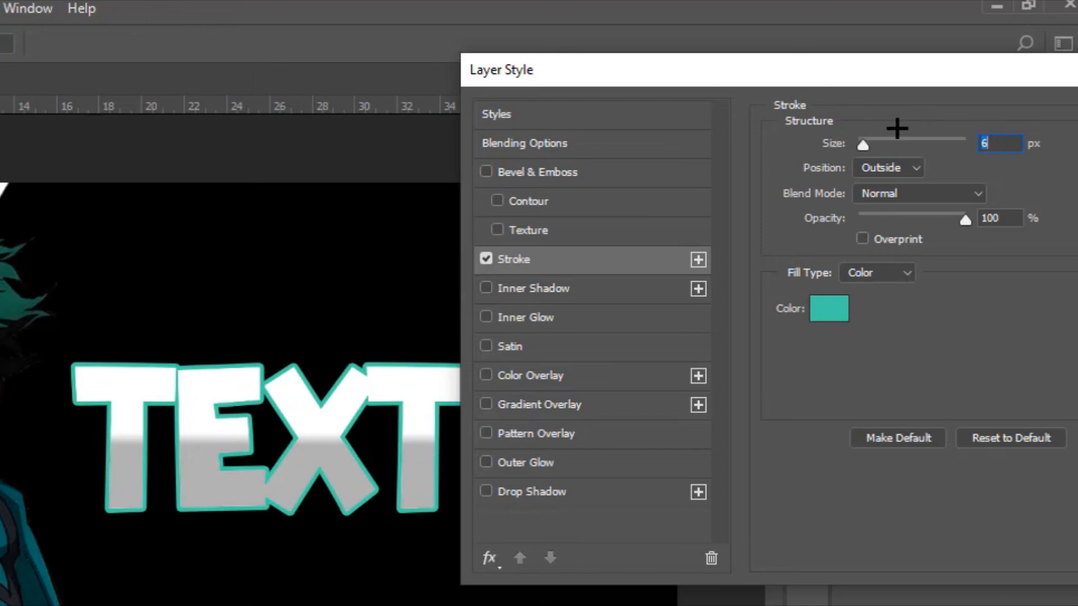
text(5)
key(Return)
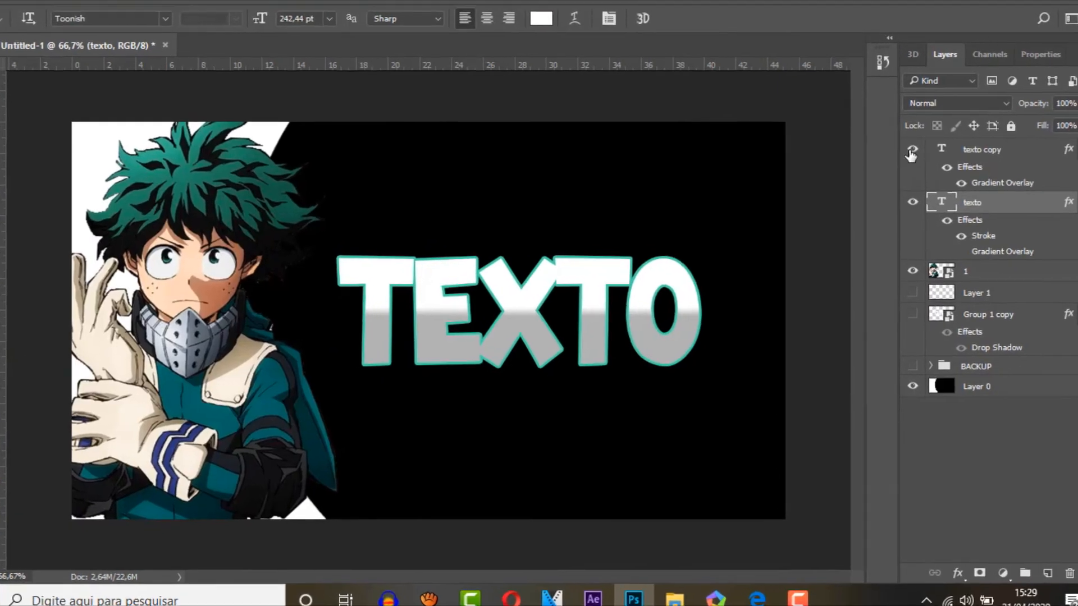
- Hide the "texto copy" layer and rasterize the layer style of the original "texto" layer
click(912, 152)
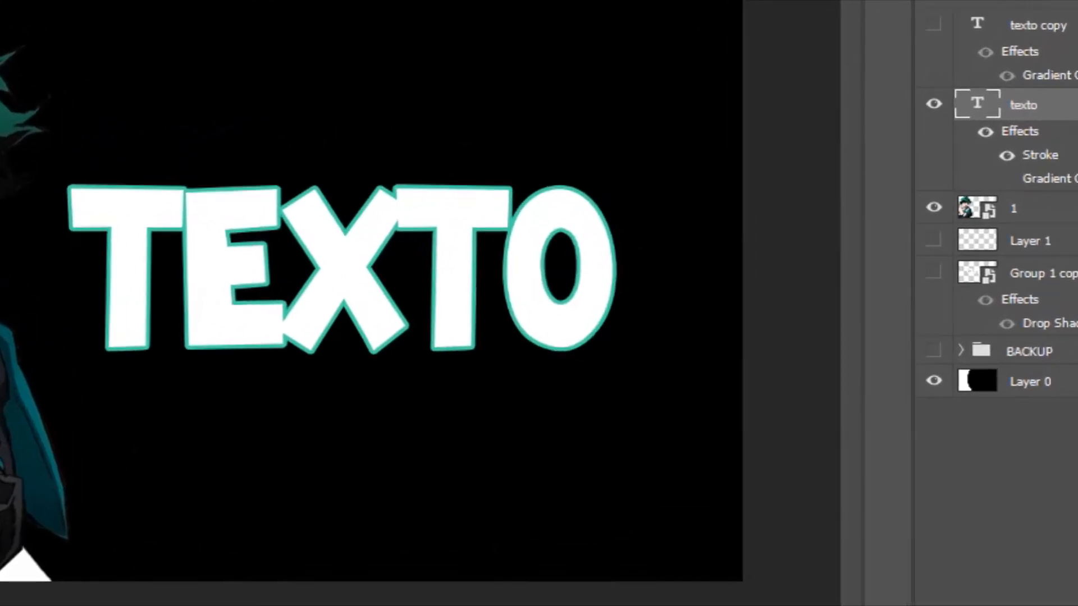
right_click(1048, 133)
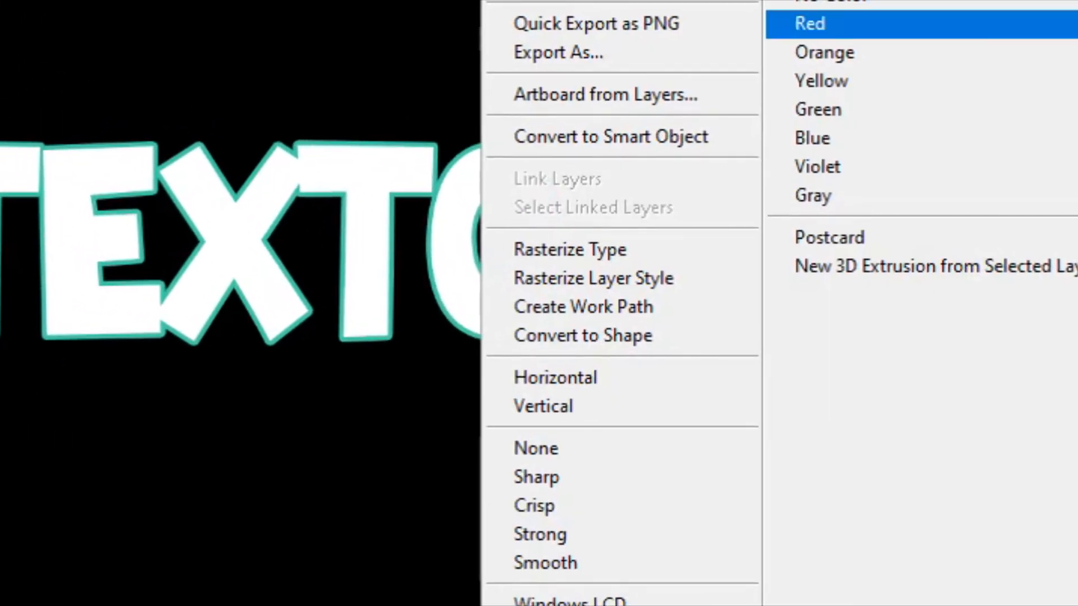
click(662, 278)
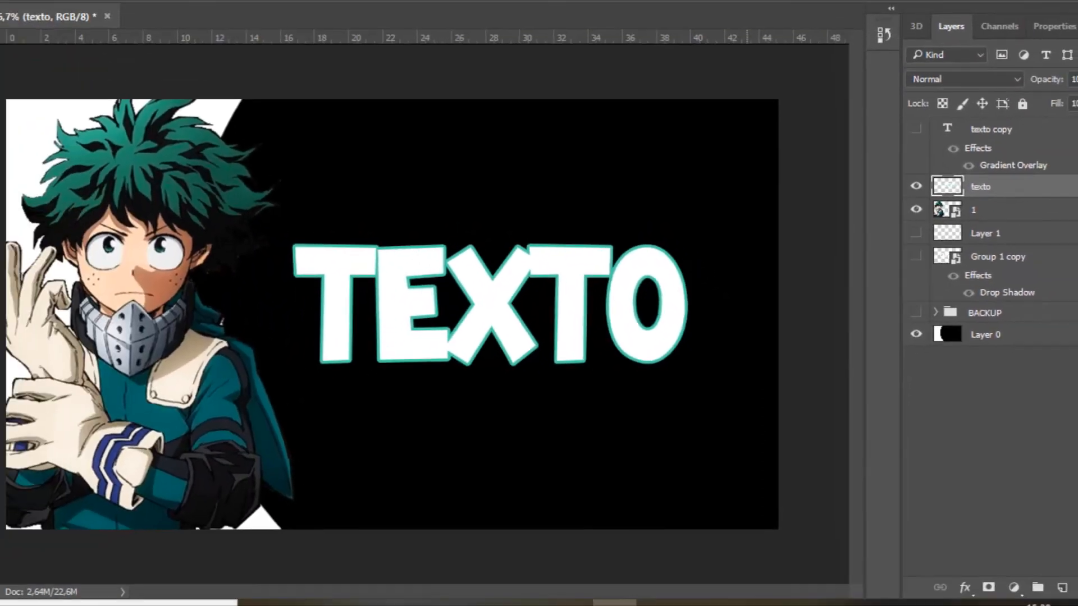
- Select the white interiors of all the letters on the rasterized "texto" layer with the Magic Wand tool and delete them
key(ctrl+plus)
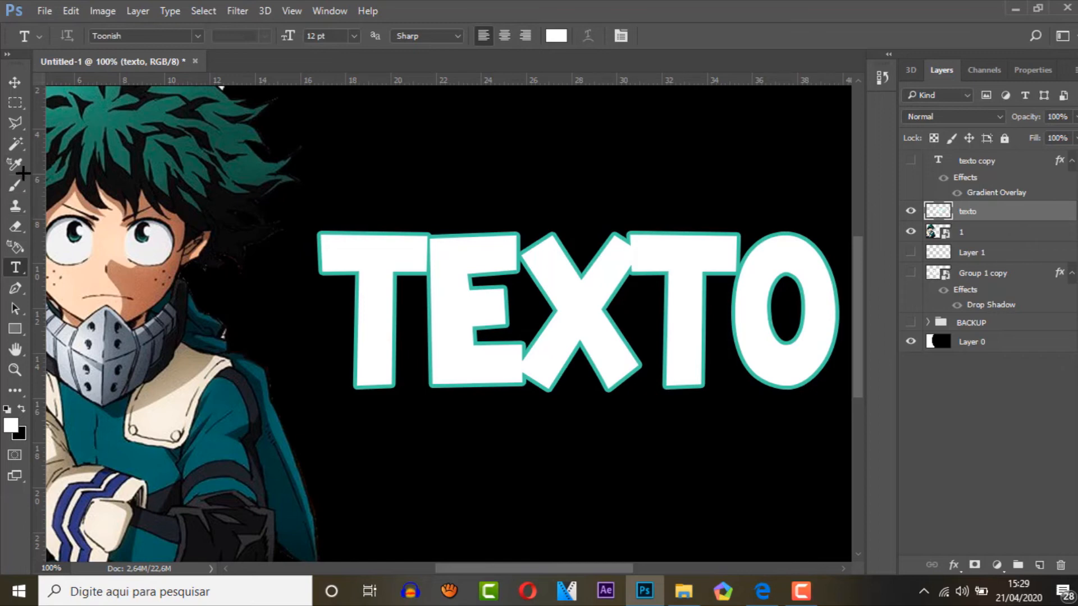
click(15, 144)
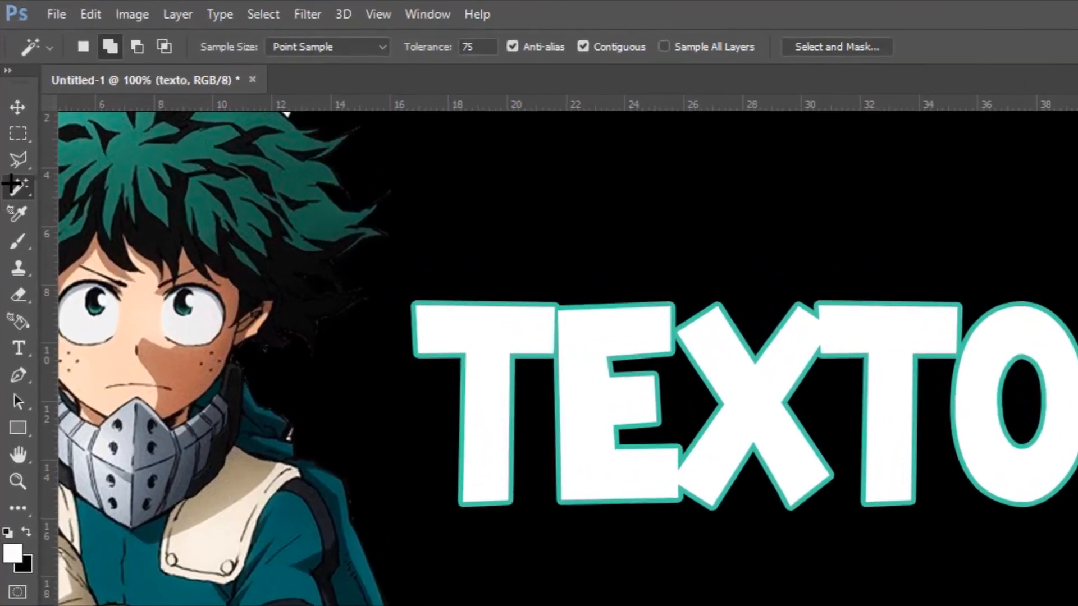
right_click(11, 142)
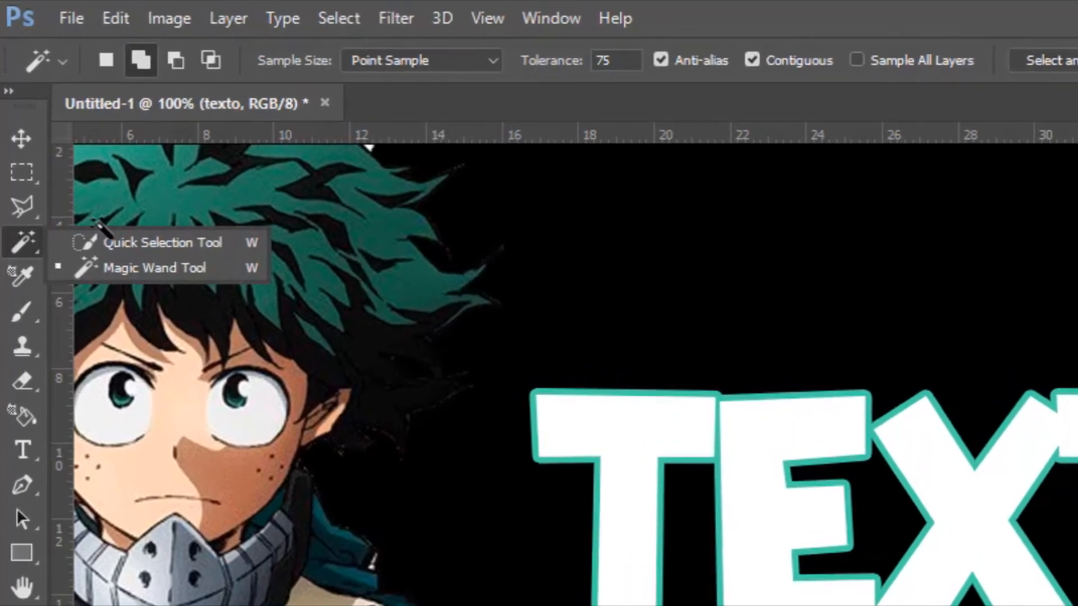
click(87, 238)
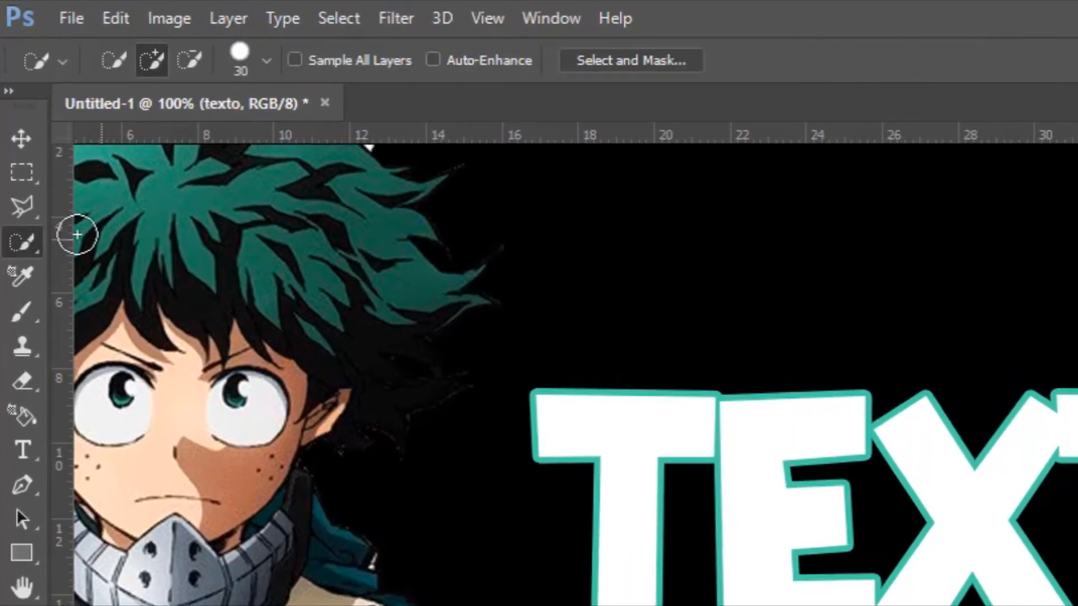
right_click(22, 241)
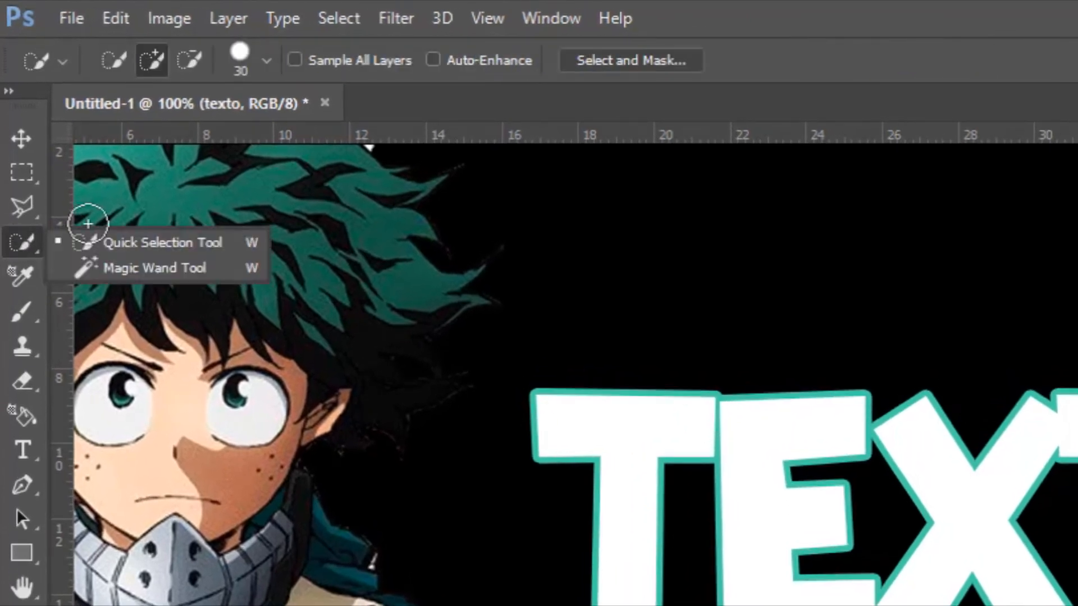
click(163, 268)
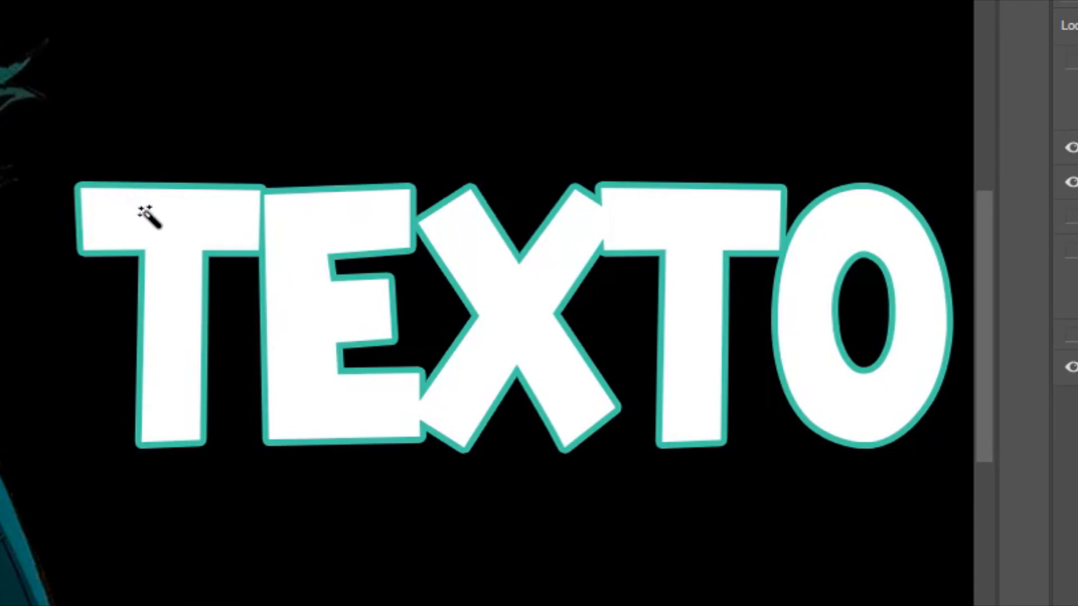
click(141, 210)
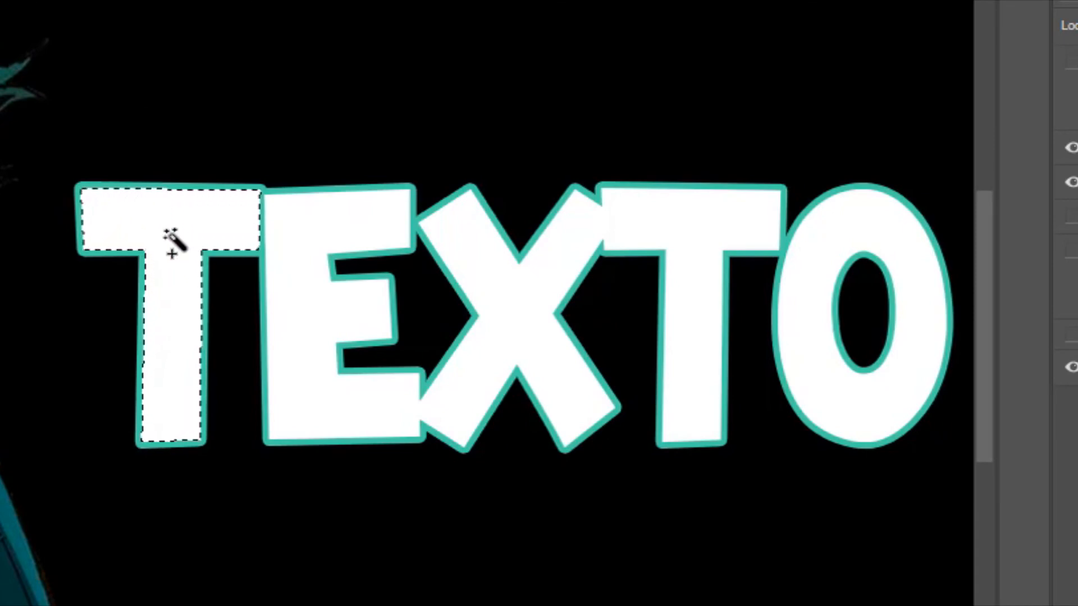
shift+click(305, 242)
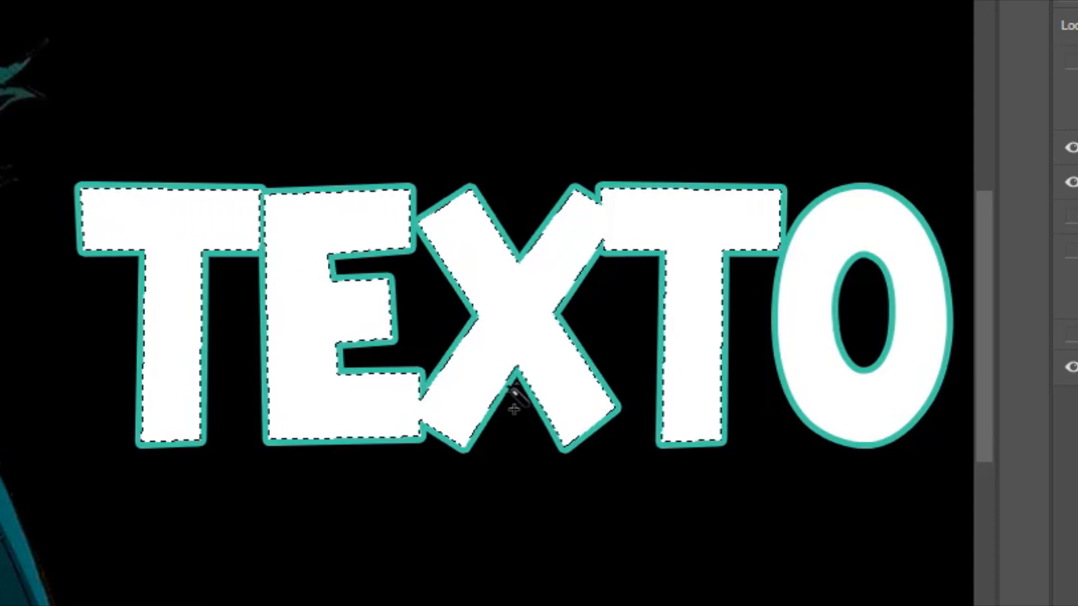
shift+click(813, 292)
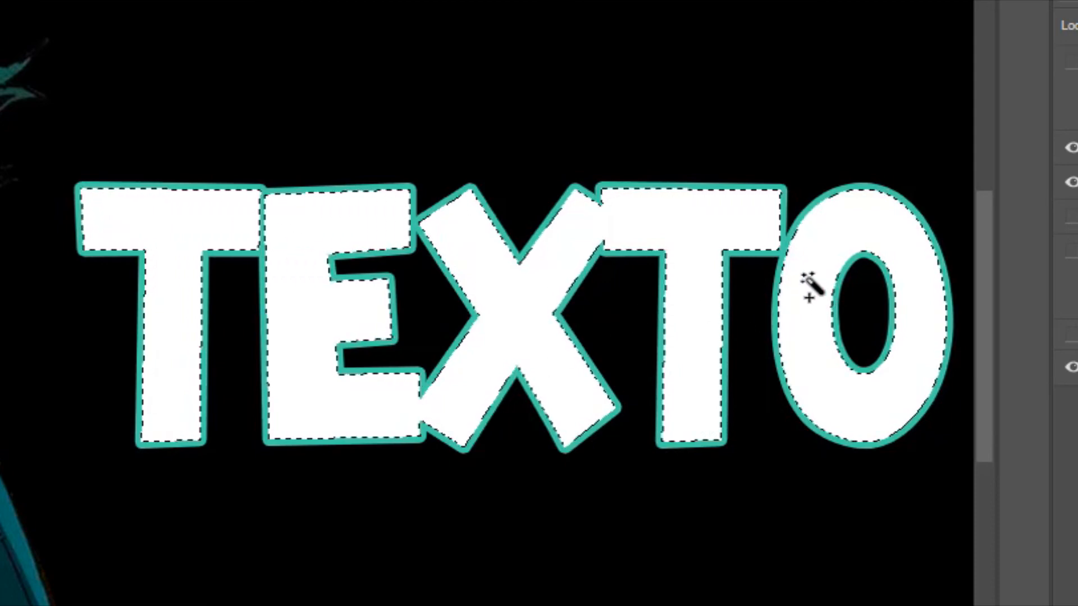
key(Delete)
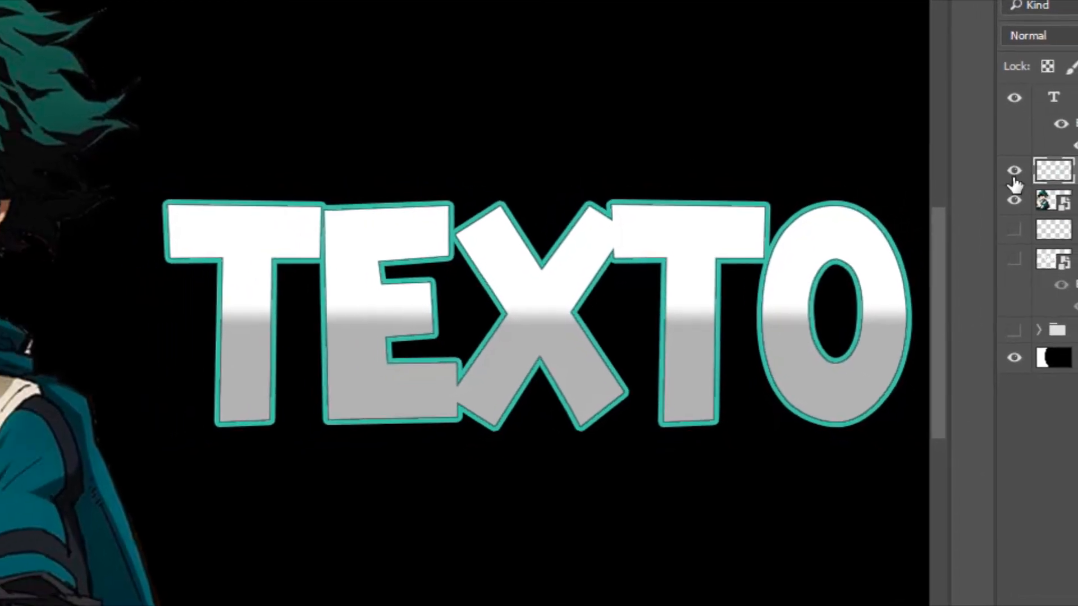
- Toggle the teal outline layer off and on to compare the text with and without it
click(1014, 170)
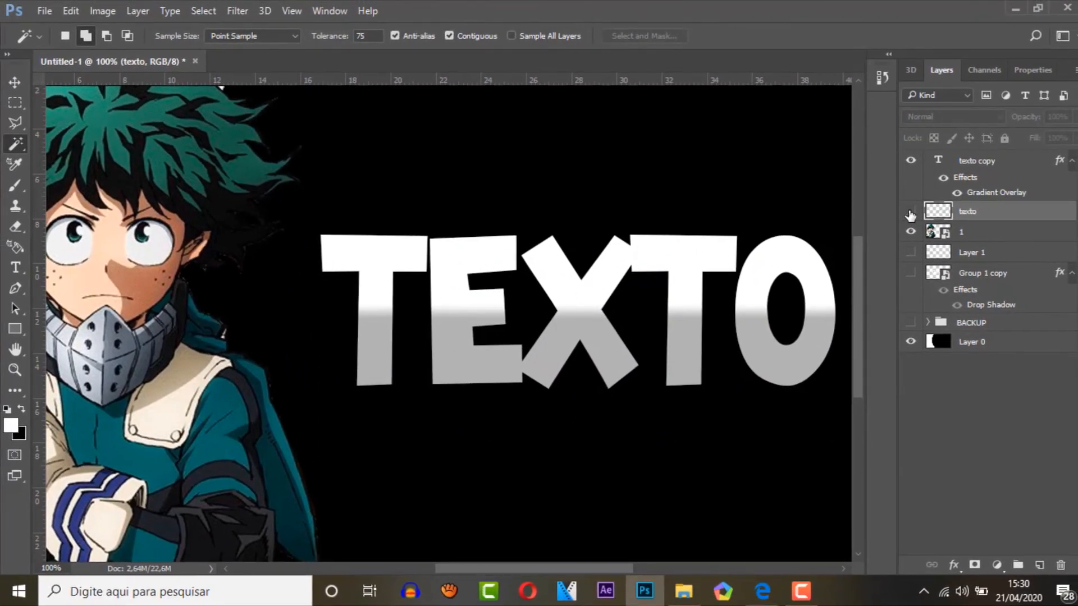
click(910, 213)
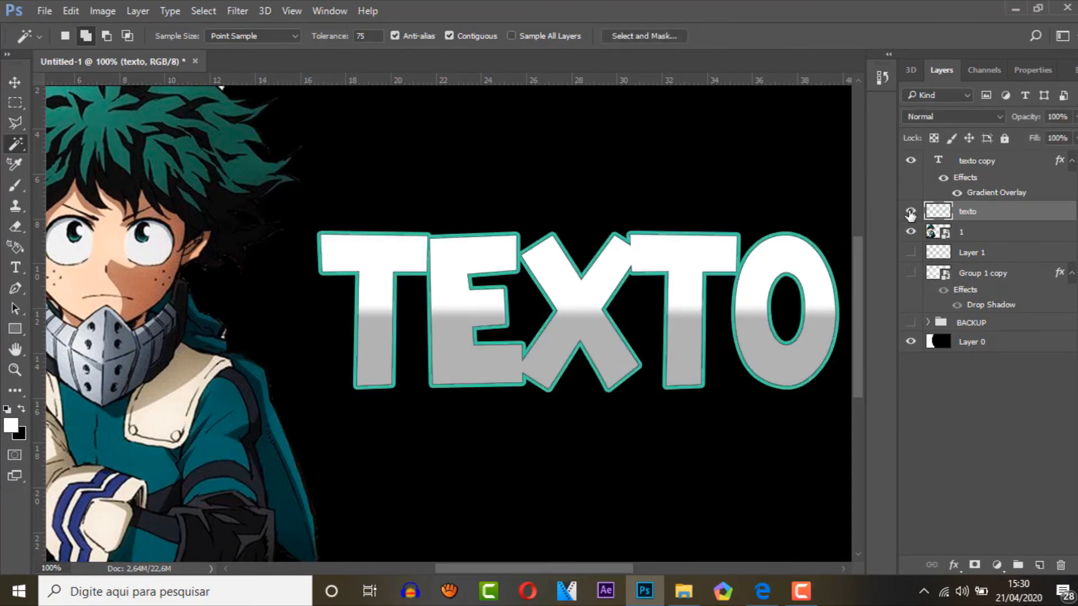
key(ctrl+minus)
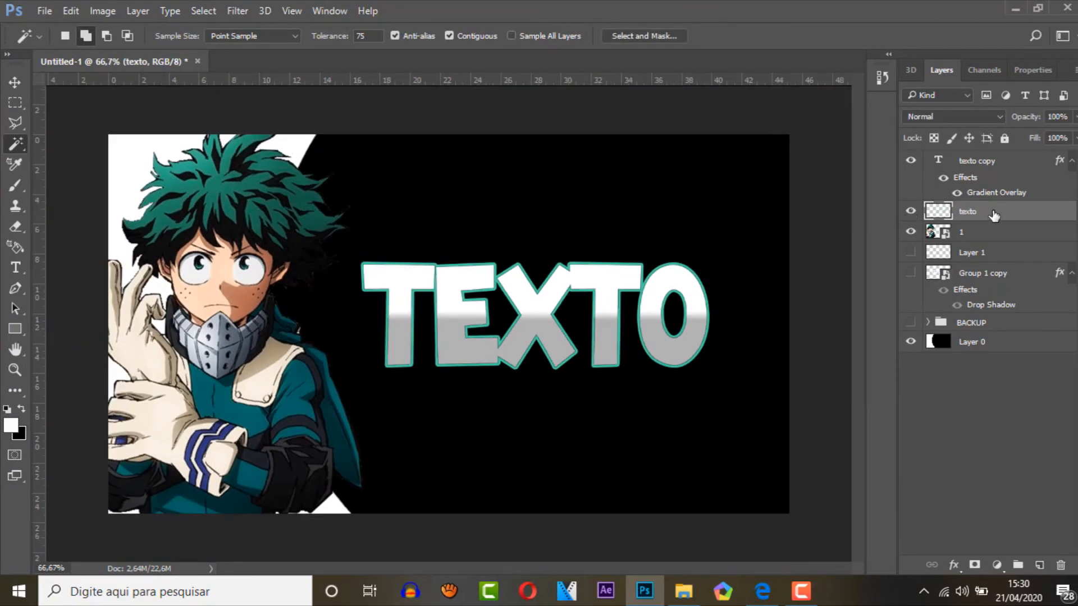
- Enlarge the teal outline on the "texto" layer around its centre so it extends slightly beyond the letters
key(ctrl+t)
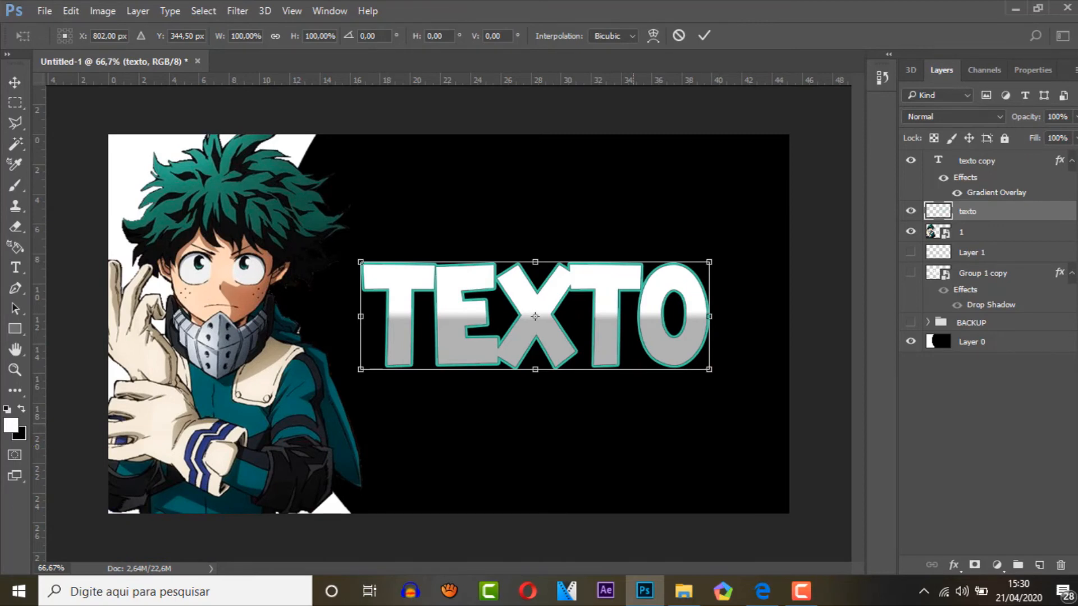
mouse_move(710, 366)
mouse_down()
mouse_move(733, 380)
mouse_move(727, 372)
mouse_up()
key(Return)
key(w)
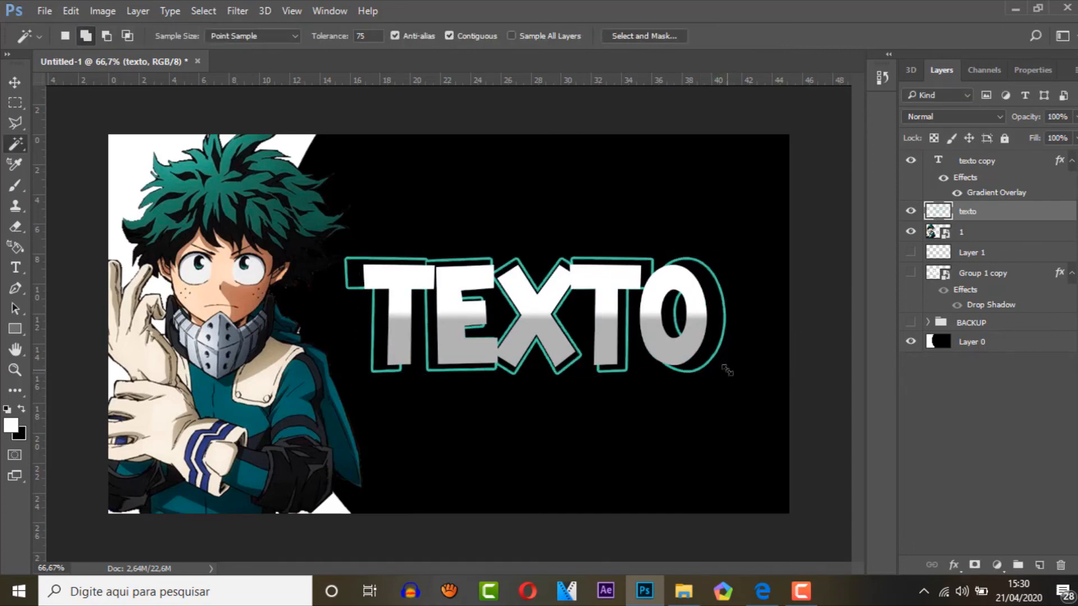
key(ctrl+plus)
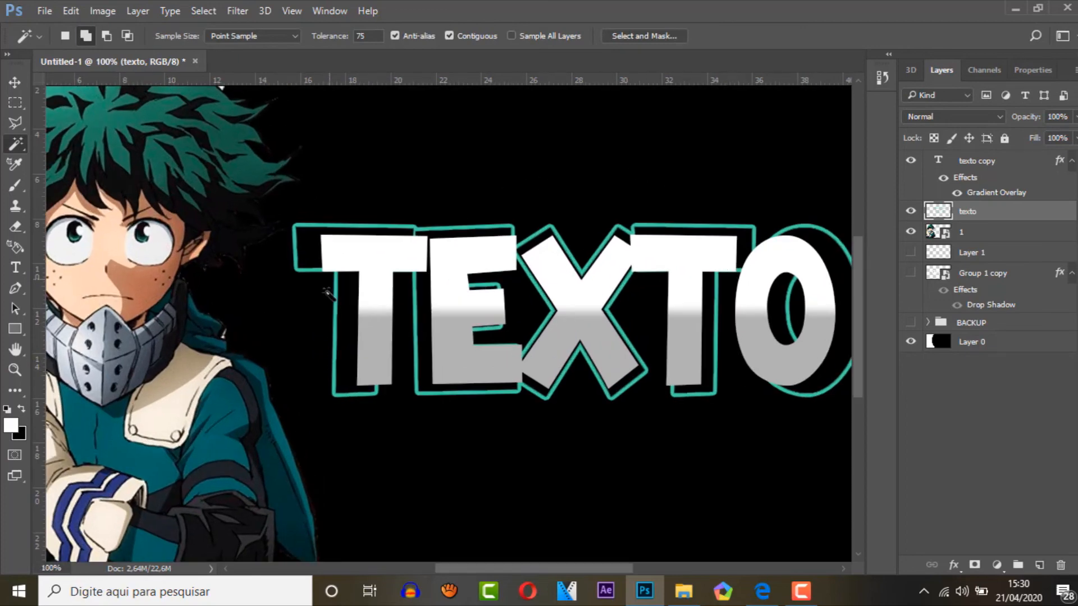
drag(690, 348, 645, 348)
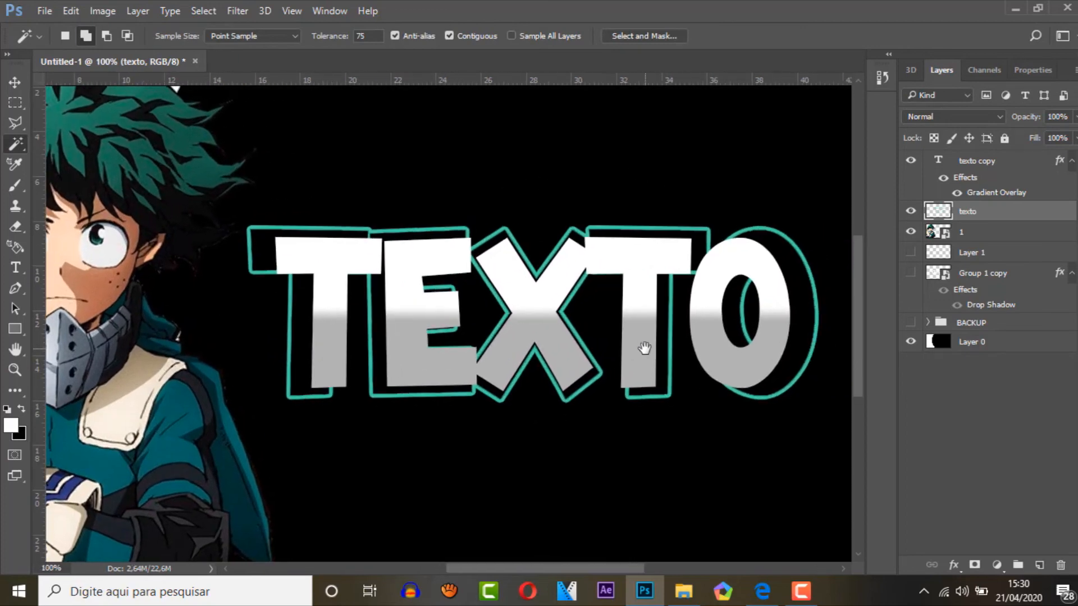
key(ctrl+minus)
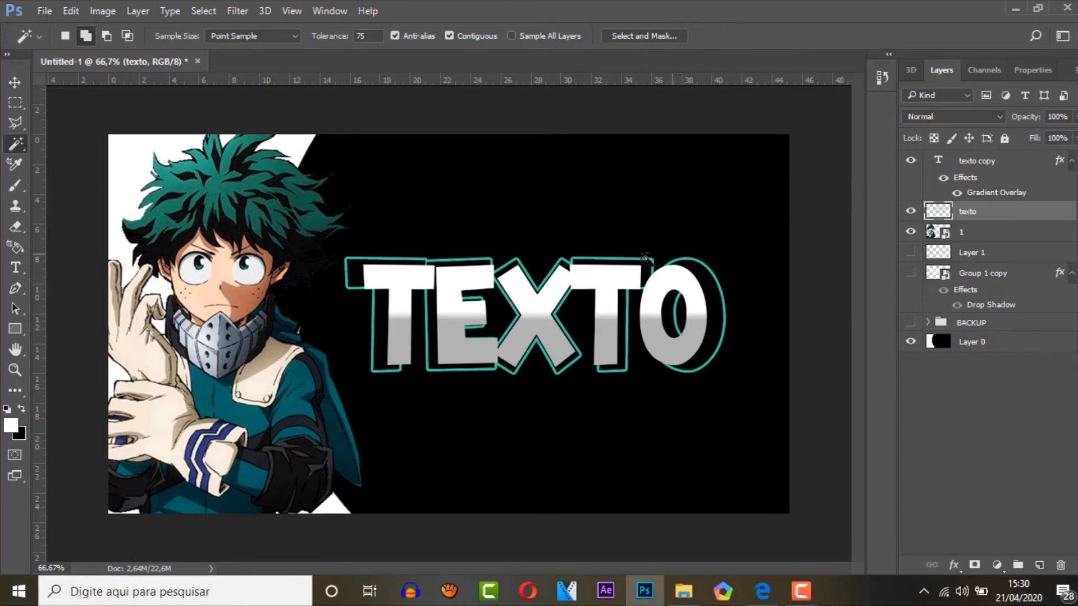
- Duplicate the outline layer and set the copy's blend mode to Linear Dodge (Add)
key(ctrl+j)
click(973, 115)
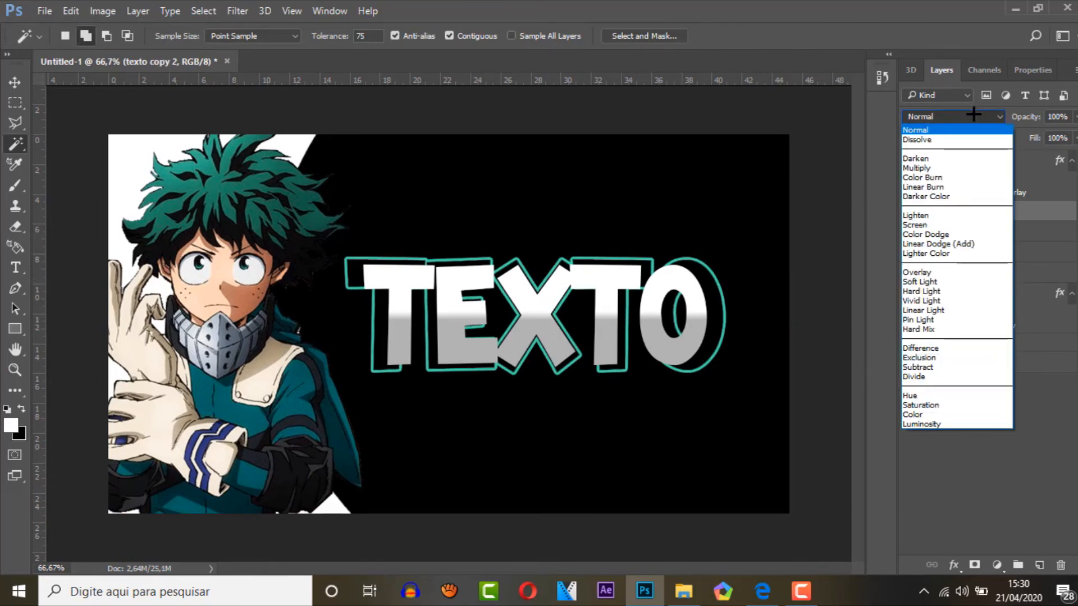
click(966, 243)
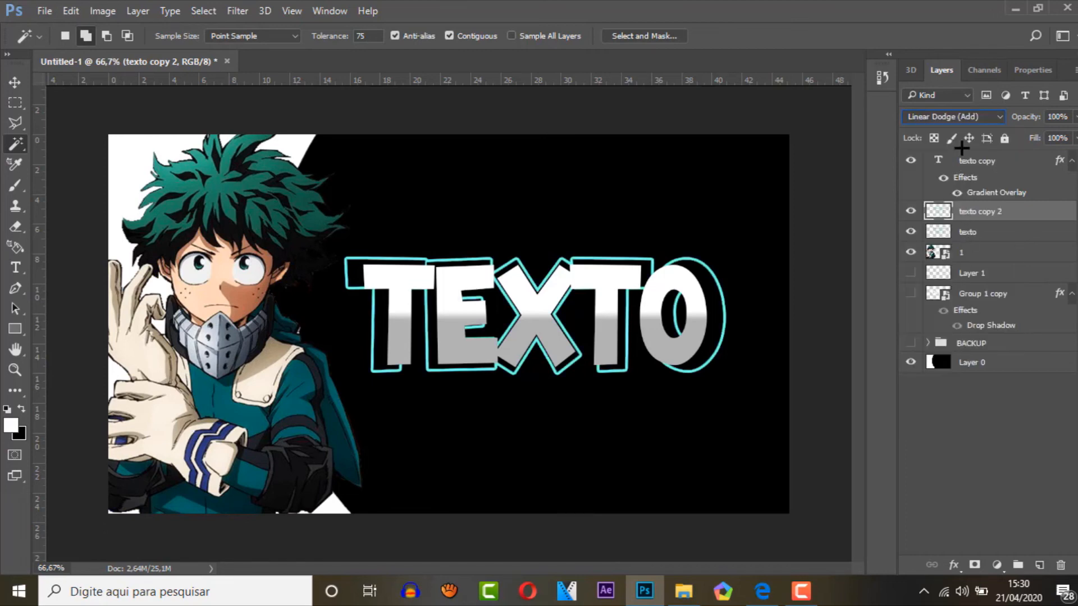
key(ctrl+j)
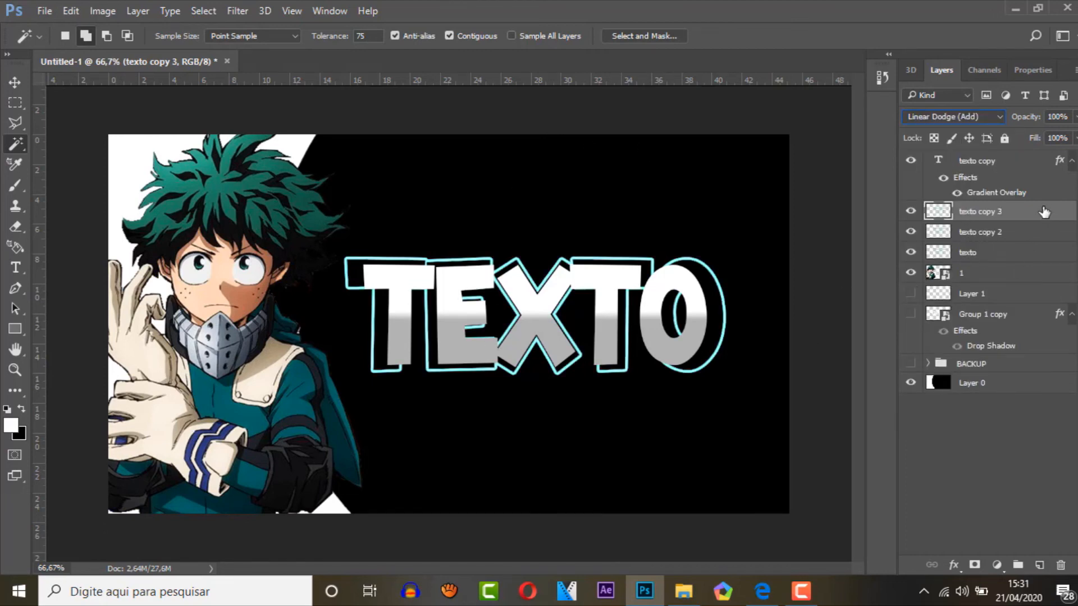
key(Delete)
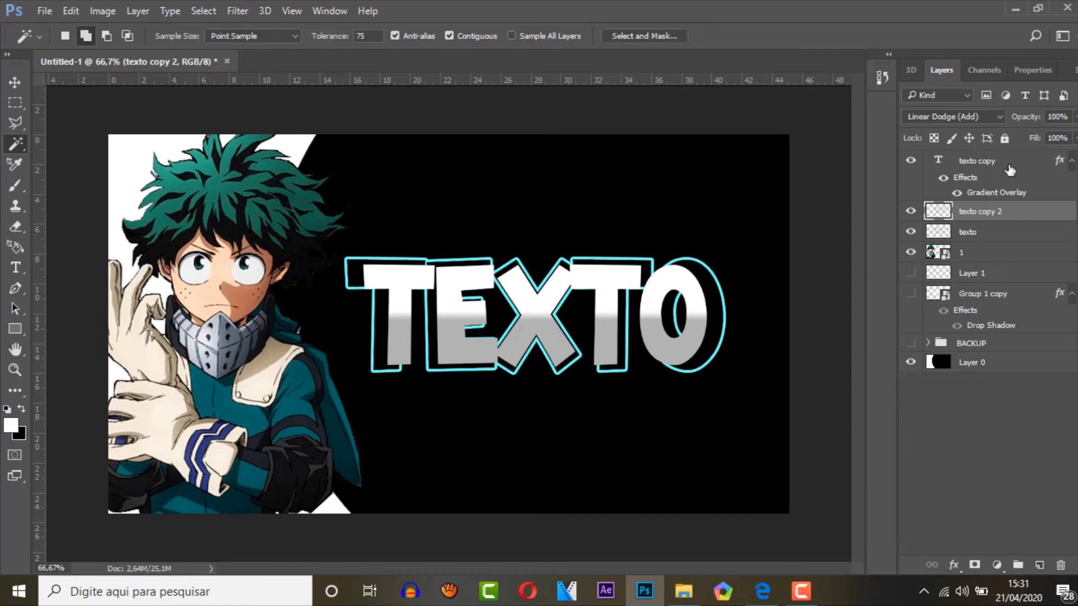
- Add a Drop Shadow with a size of 29 px to the "texto copy" text layer
click(1010, 170)
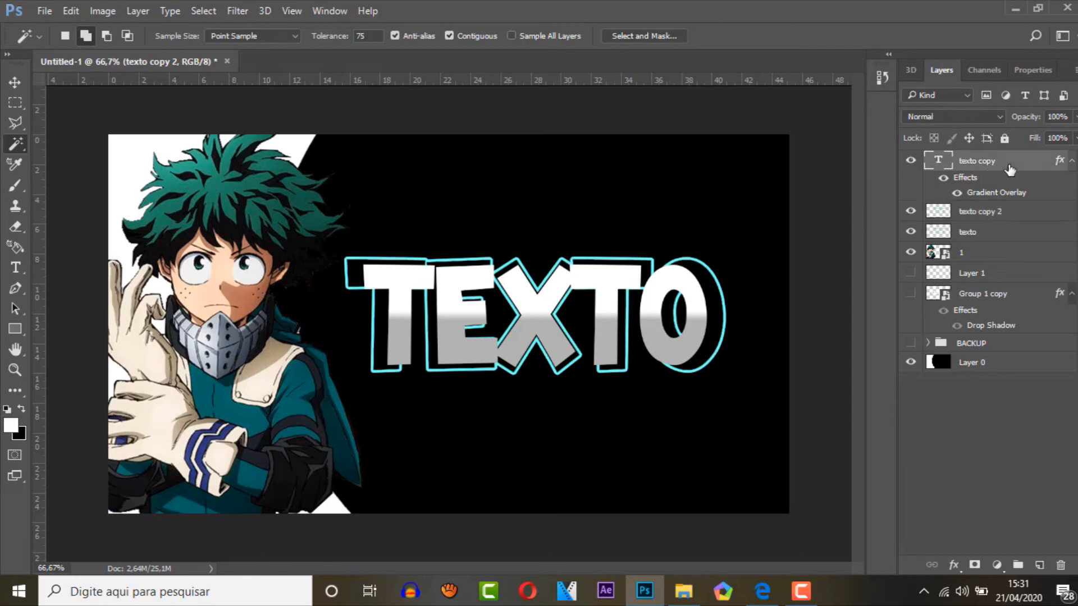
double_click(1010, 170)
drag(1023, 73, 834, 36)
click(657, 340)
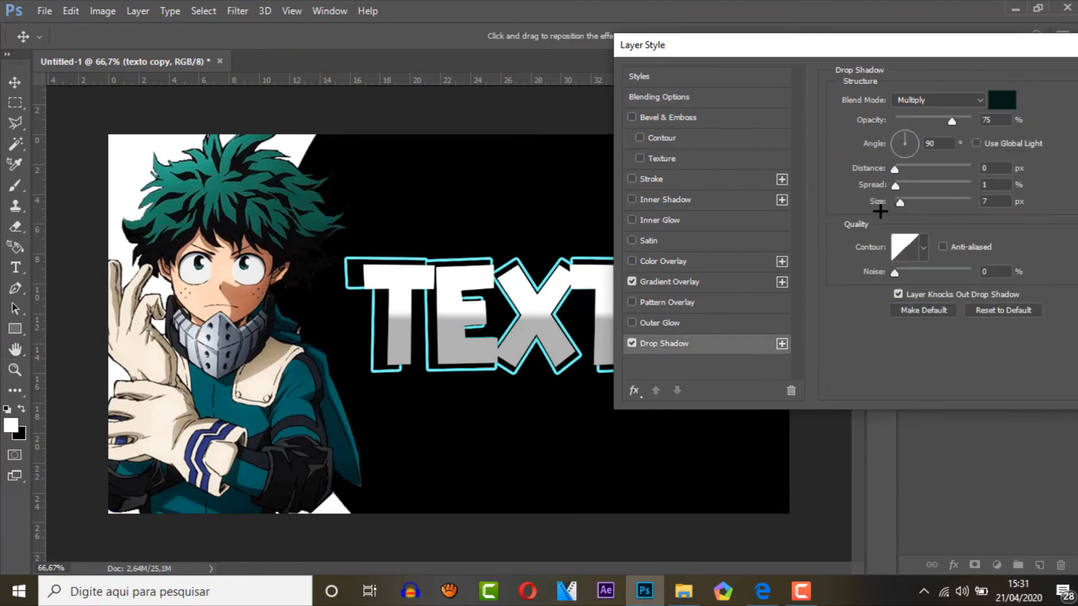
drag(902, 201, 908, 201)
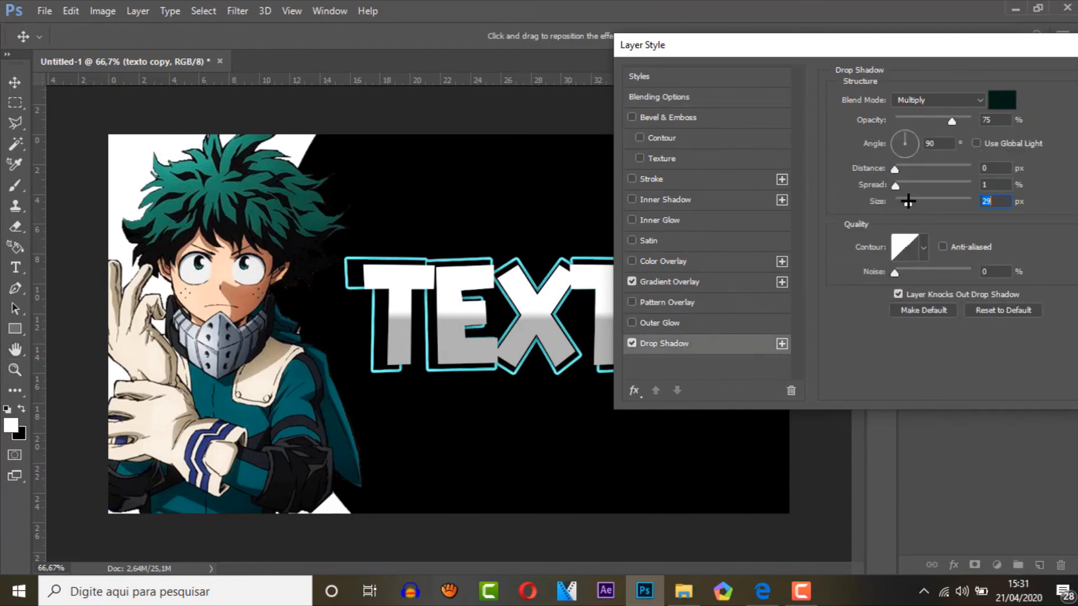
key(Return)
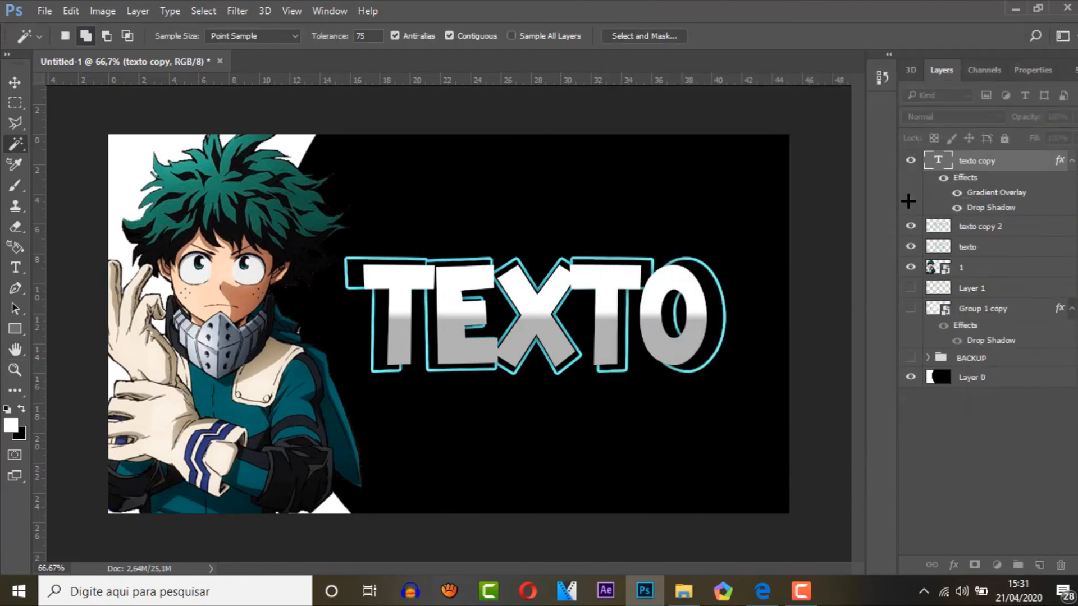
- Duplicate the "texto copy" layer, hide the lower text's Drop Shadow and nudge that text 1.5 px down and 1.5 px right
key(ctrl+j)
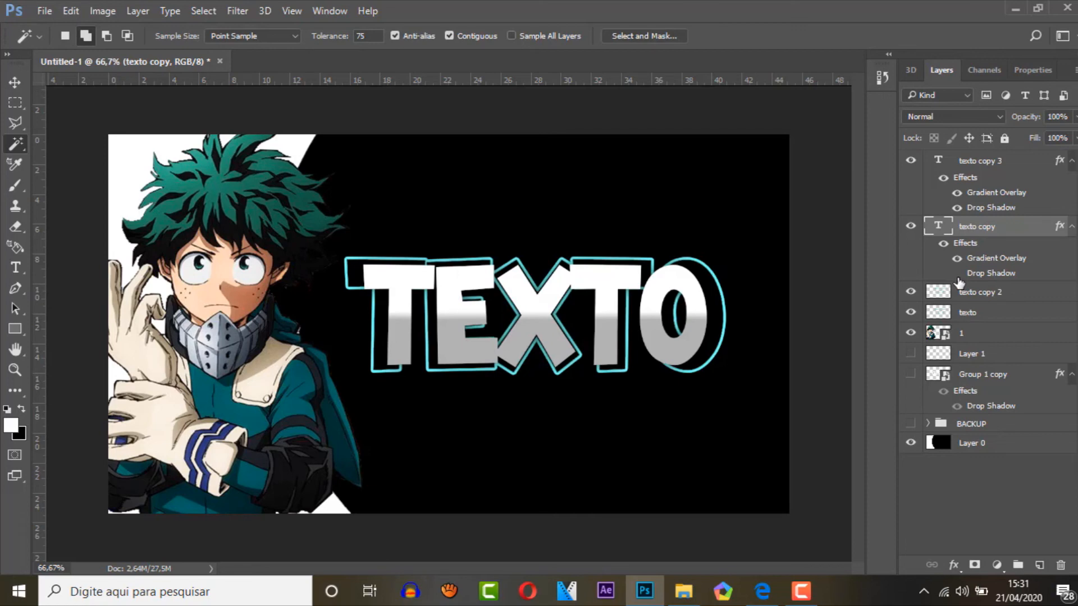
key(ctrl+t)
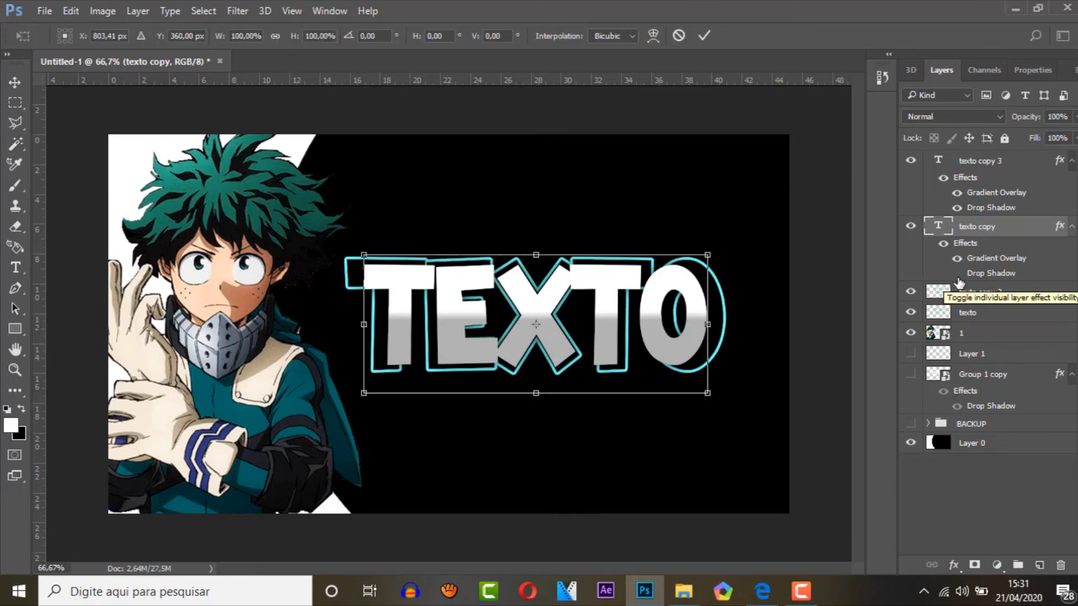
key(Down)
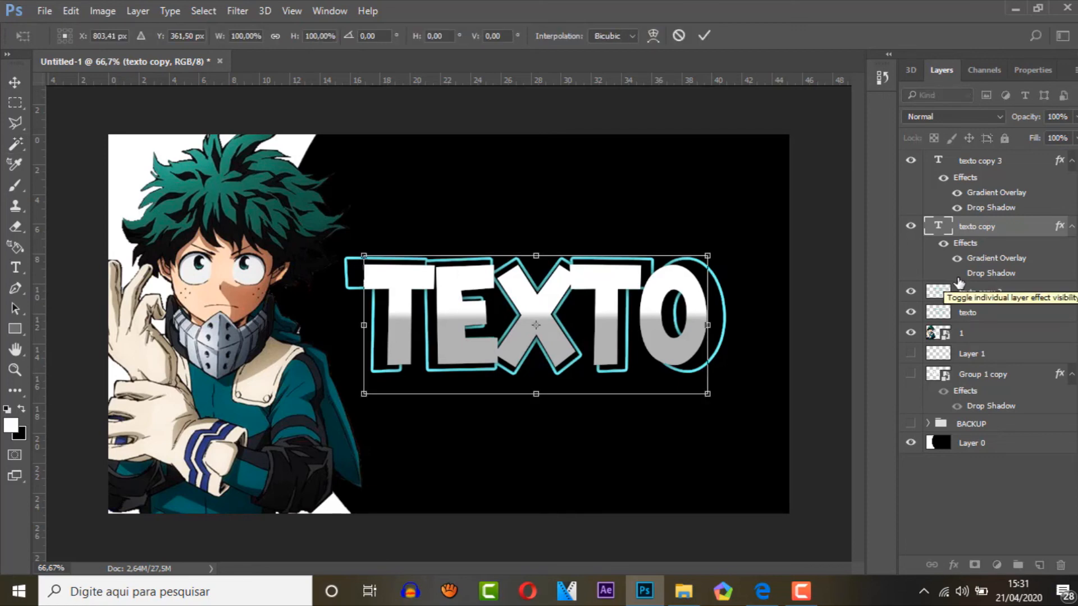
key(Right)
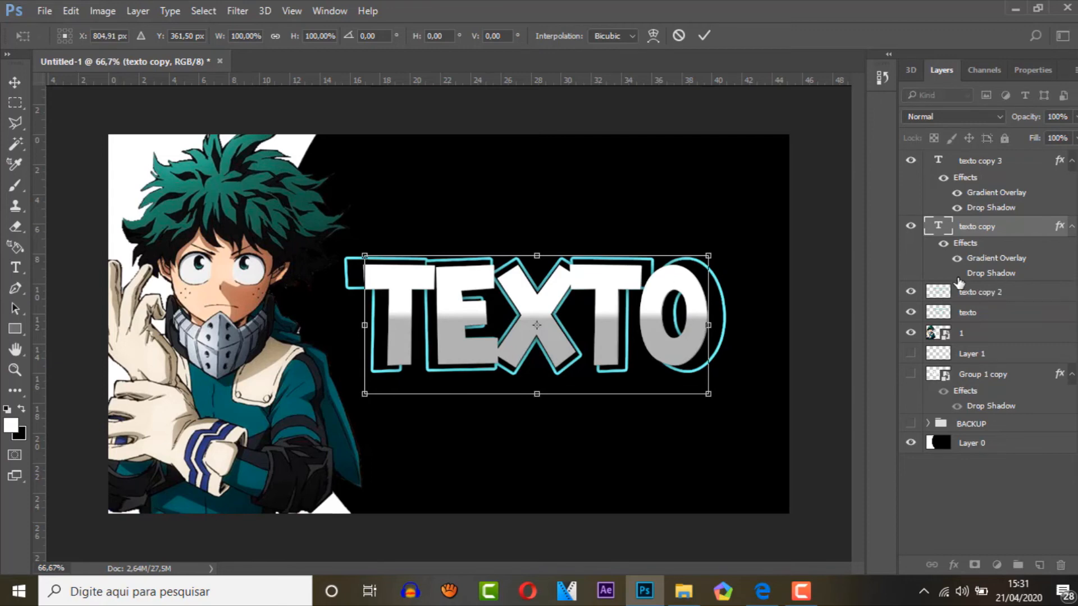
key(Return)
- Duplicate the nudged text layer, set the copy's blend mode to Multiply and offset it slightly
key(ctrl+j)
click(955, 122)
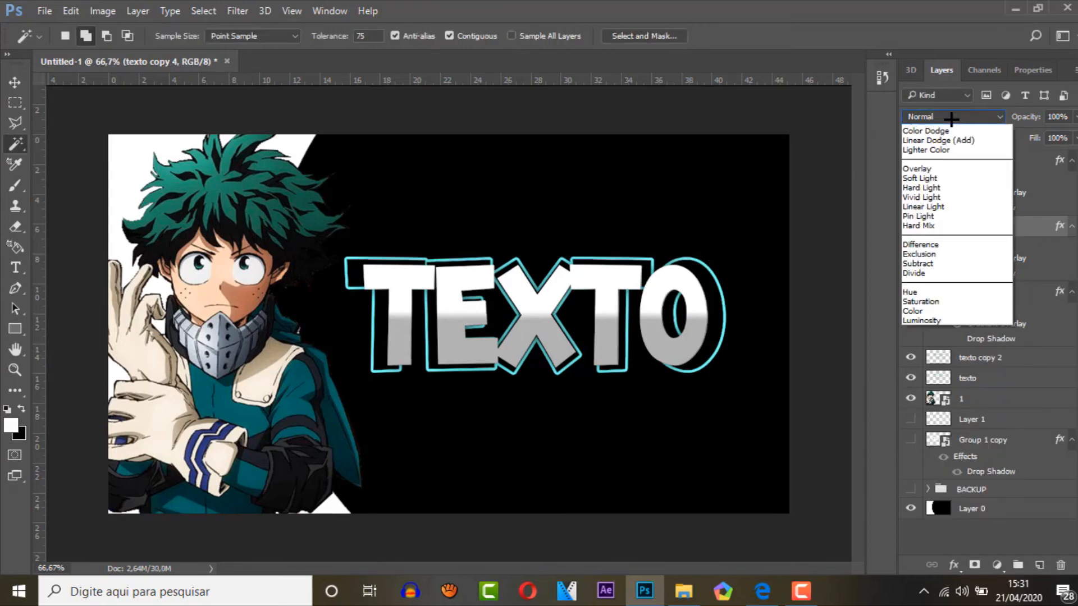
click(950, 163)
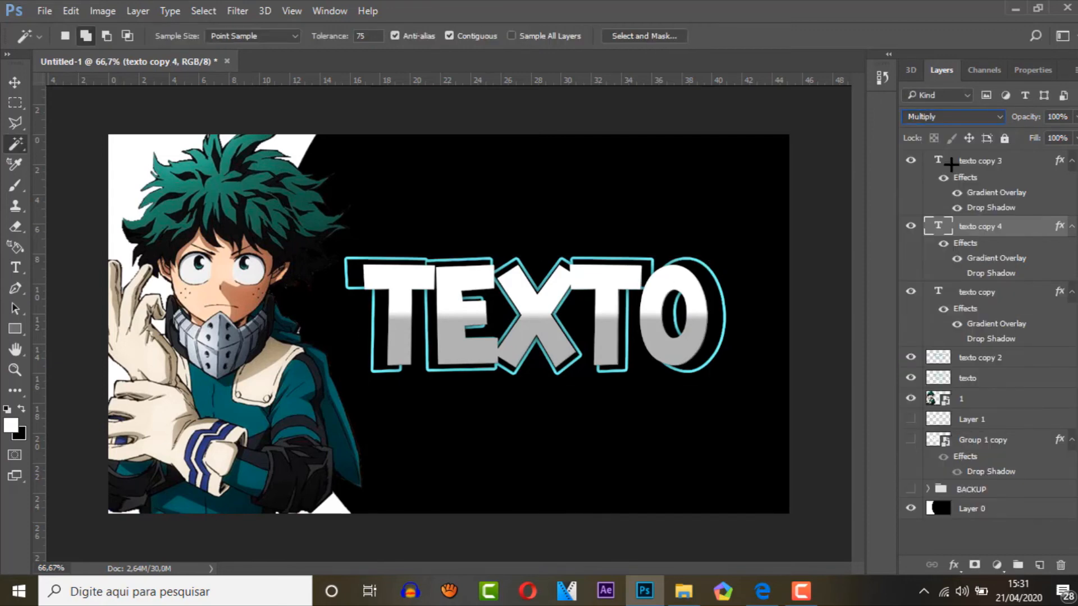
key(ctrl+t)
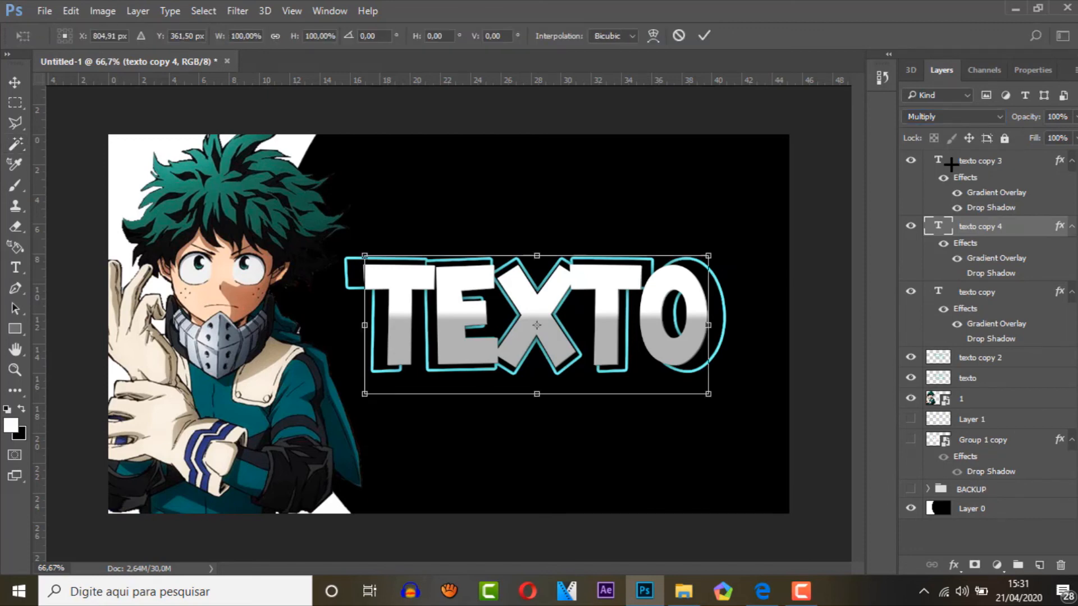
key(Return)
- Build up the text's depth with three more stacked Multiply copies, offsetting them slightly right and down
key(ctrl+j)
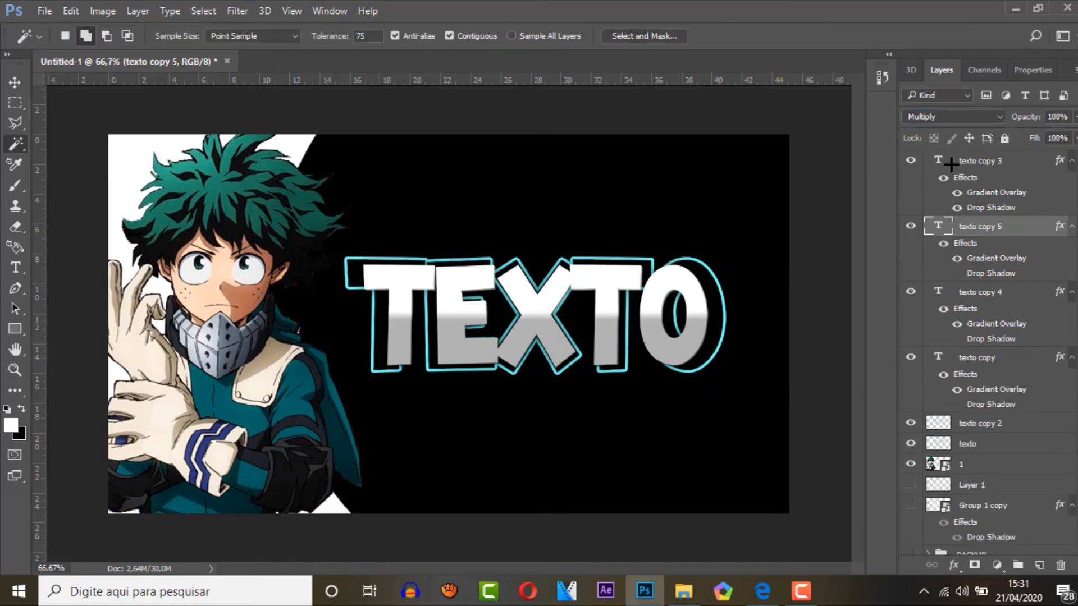
key(ctrl+t)
key(Right)
key(Down)
key(Return)
key(ctrl+j)
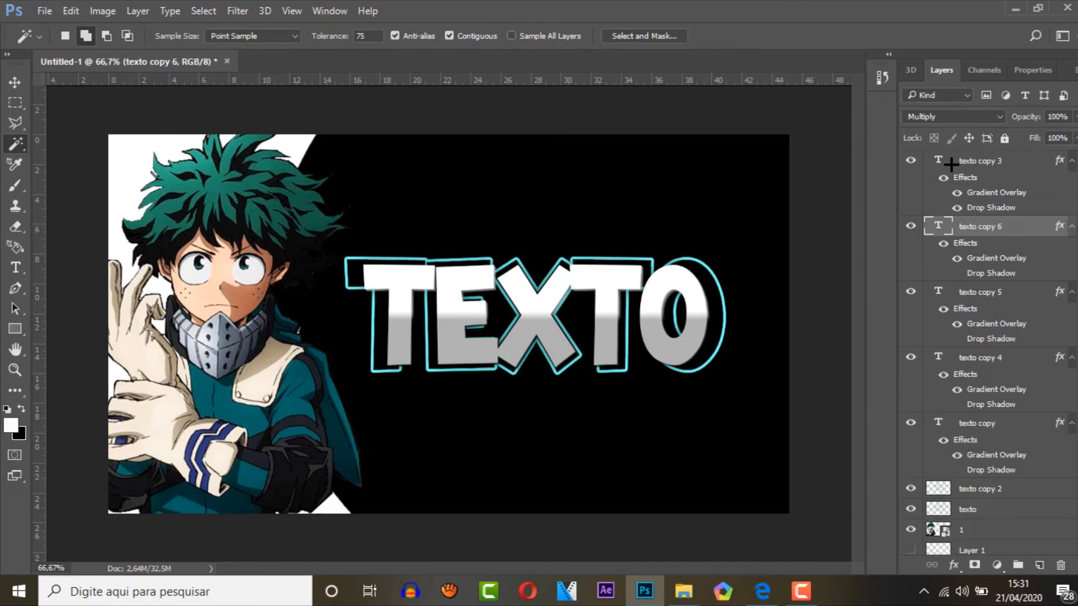
key(ctrl+t)
key(Return)
key(ctrl+j)
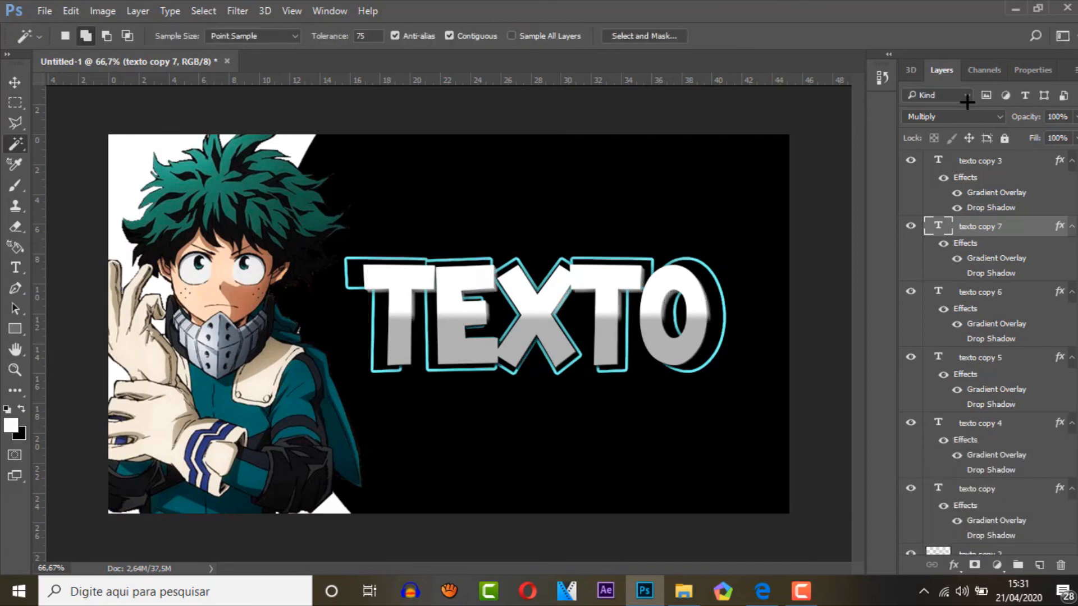
- Inspect the stacked text up close and hide the black-and-white background layer "Layer 0"
key(ctrl+plus)
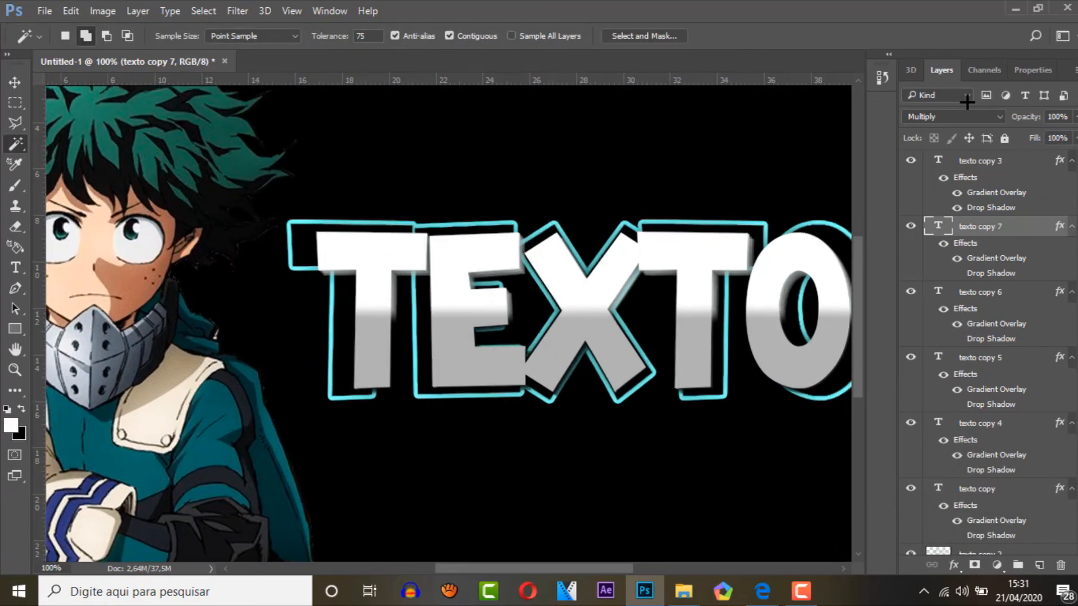
key(ctrl+plus)
key(ctrl+minus)
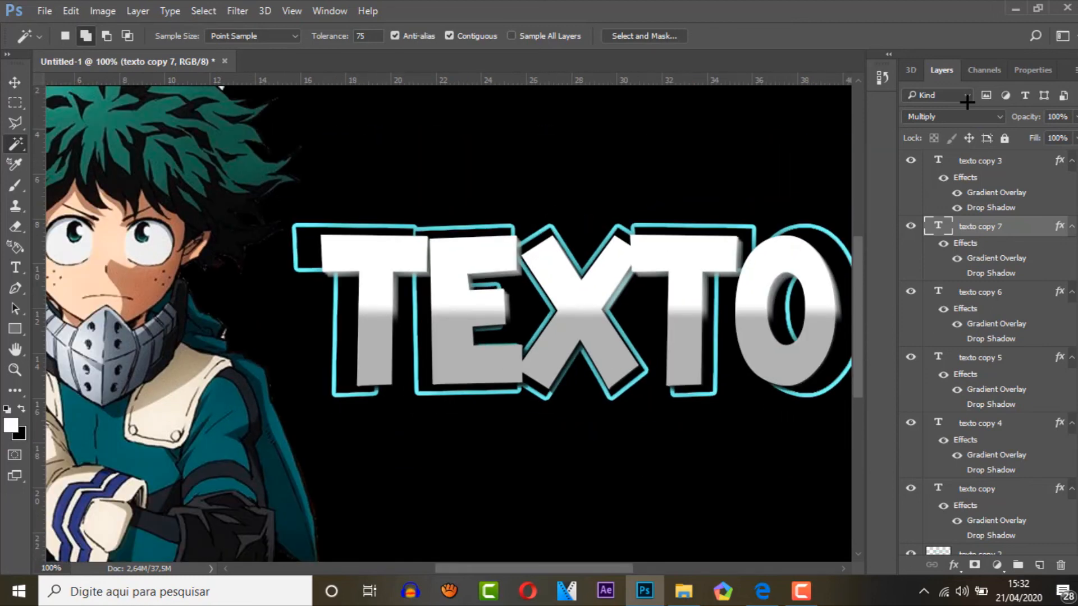
key(ctrl+minus)
scroll(977, 256, down, 3)
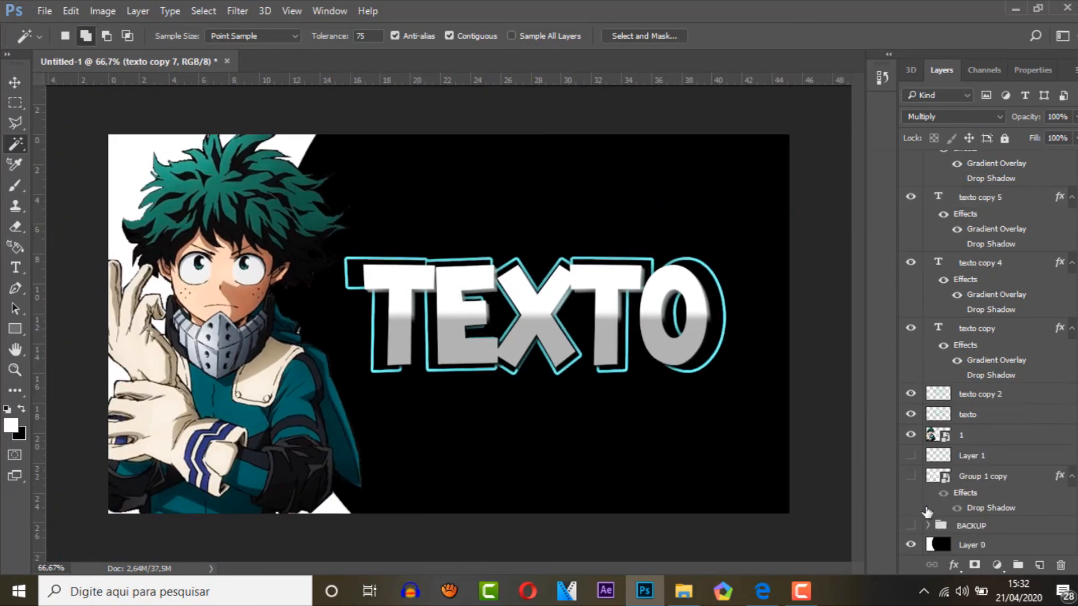
click(912, 545)
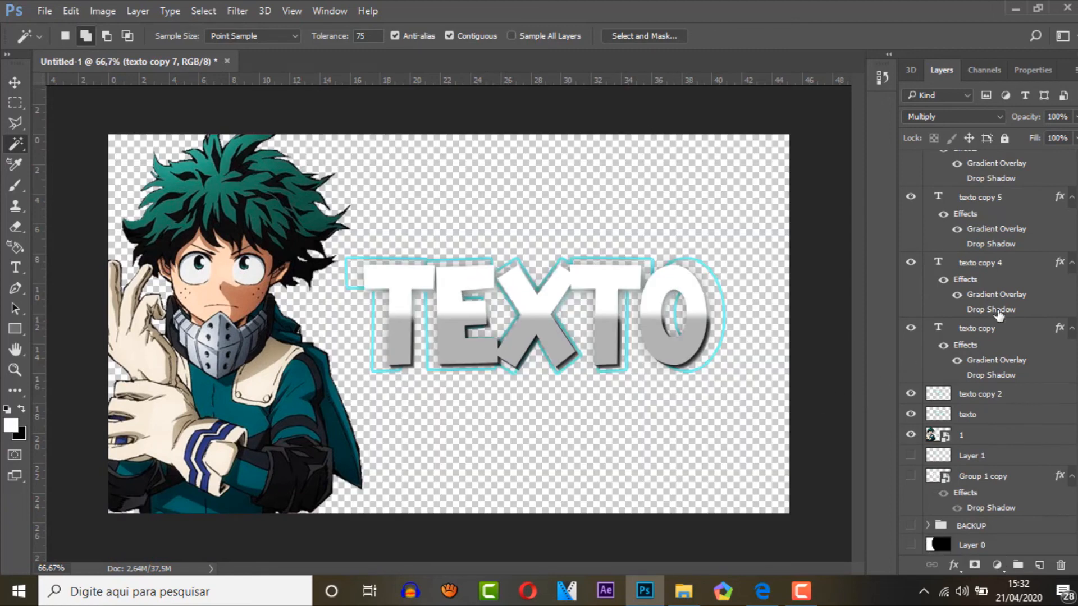
- Group all text and outline layers from "texto copy 3" down to "texto"
scroll(1010, 247, up, 5)
click(1004, 165)
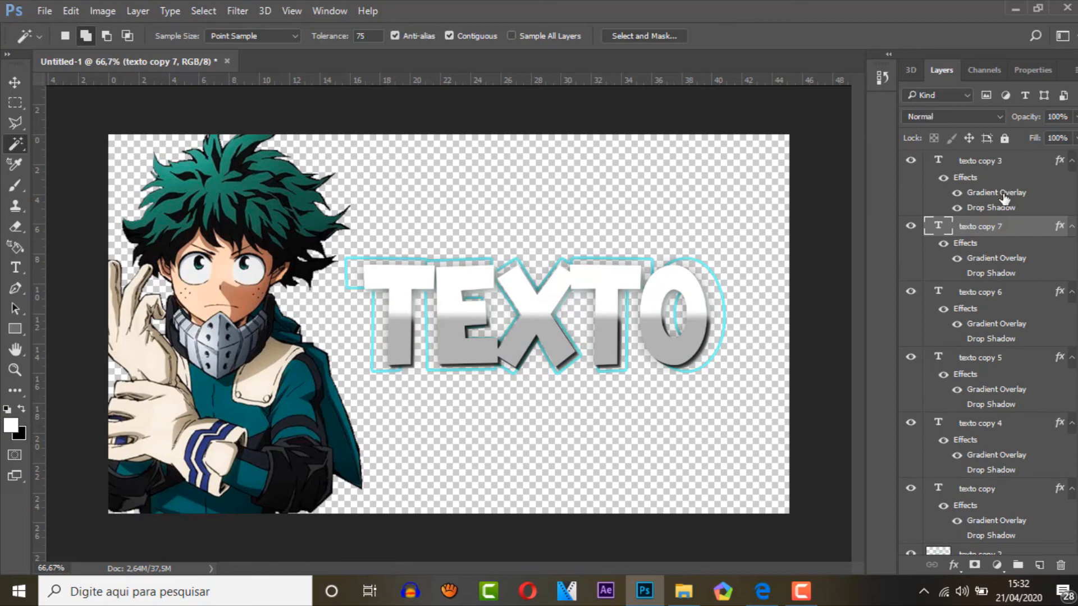
scroll(1005, 250, down, 5)
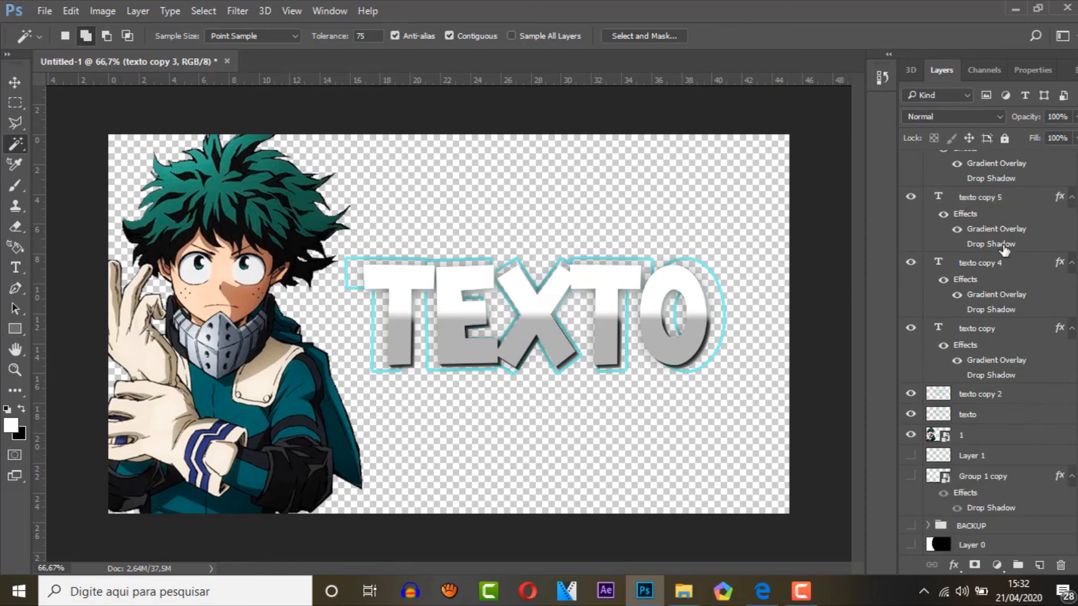
shift+click(1002, 415)
drag(1002, 415, 1019, 565)
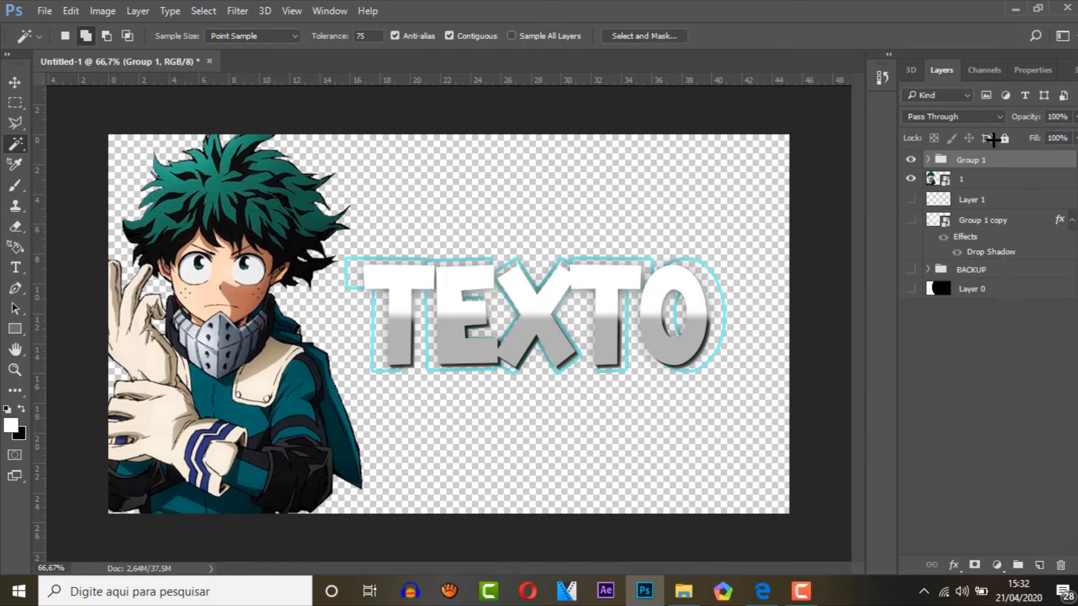
- Duplicate the text group, hide the original "Group 1" and convert the copy to a Smart Object
key(ctrl+j)
click(911, 178)
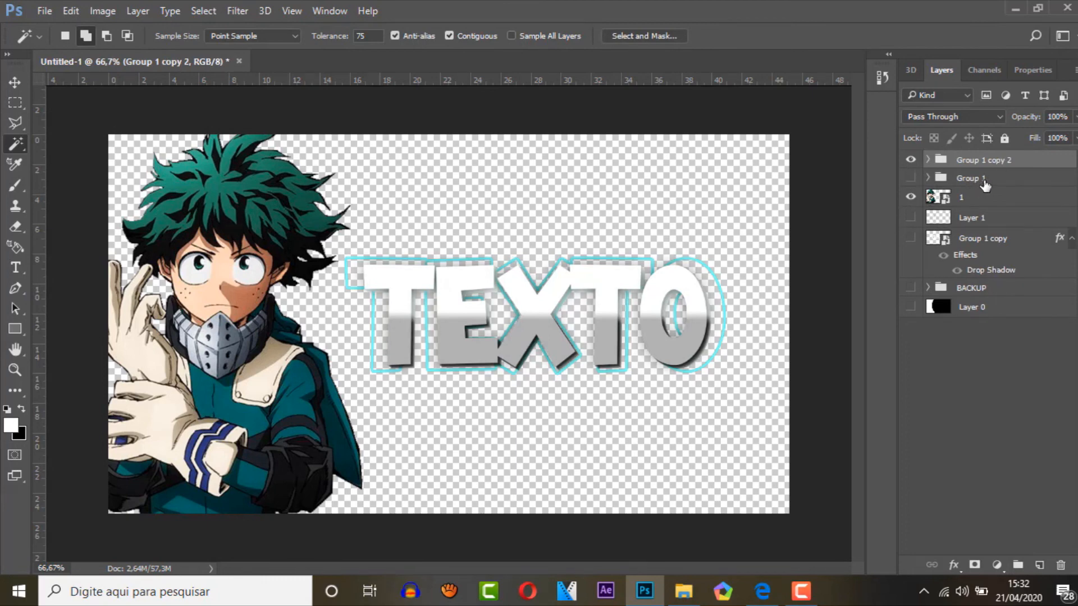
right_click(1027, 159)
click(988, 235)
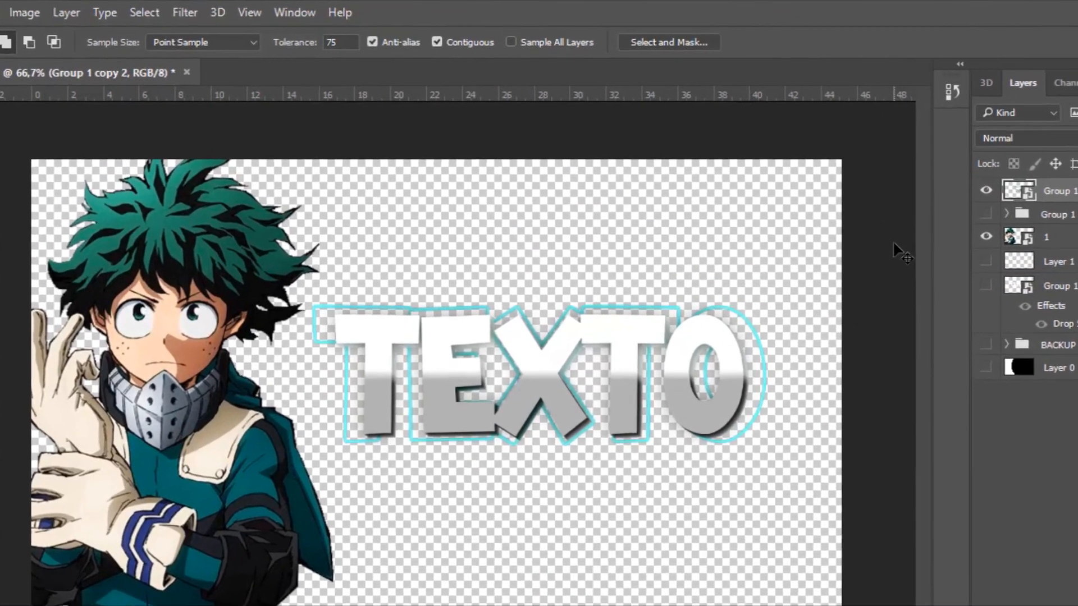
- Open the text Smart Object for warping and try the Arc and Flag warp styles on it
key(ctrl+t)
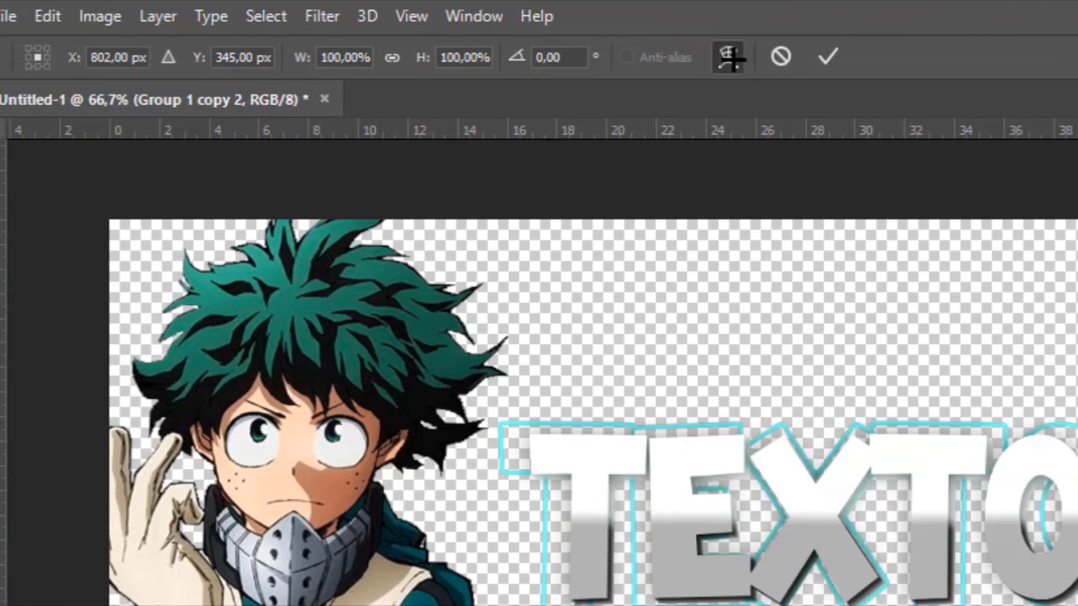
click(468, 55)
click(227, 57)
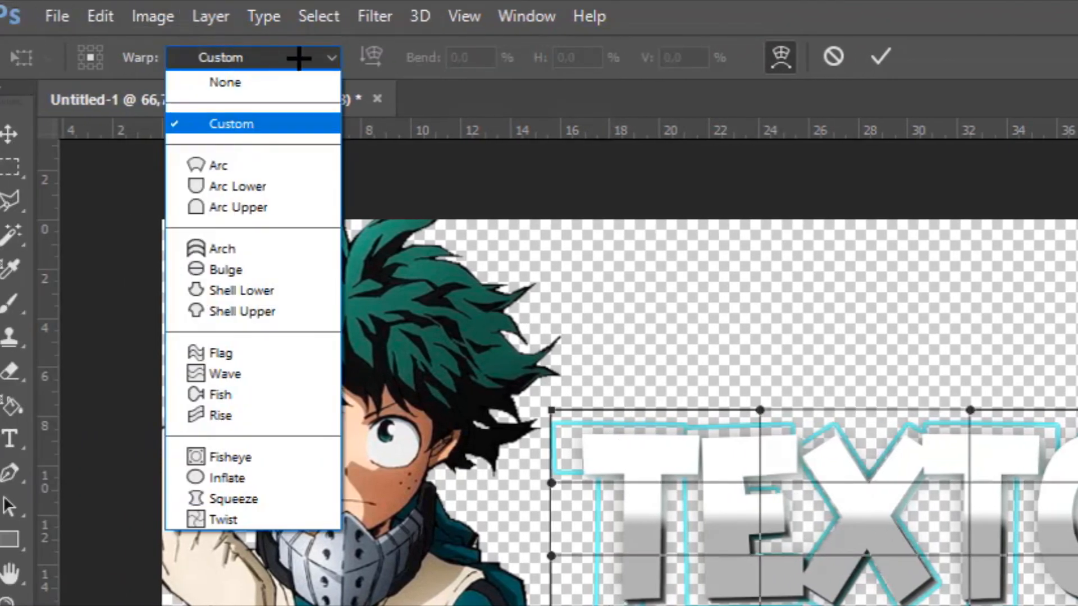
click(275, 168)
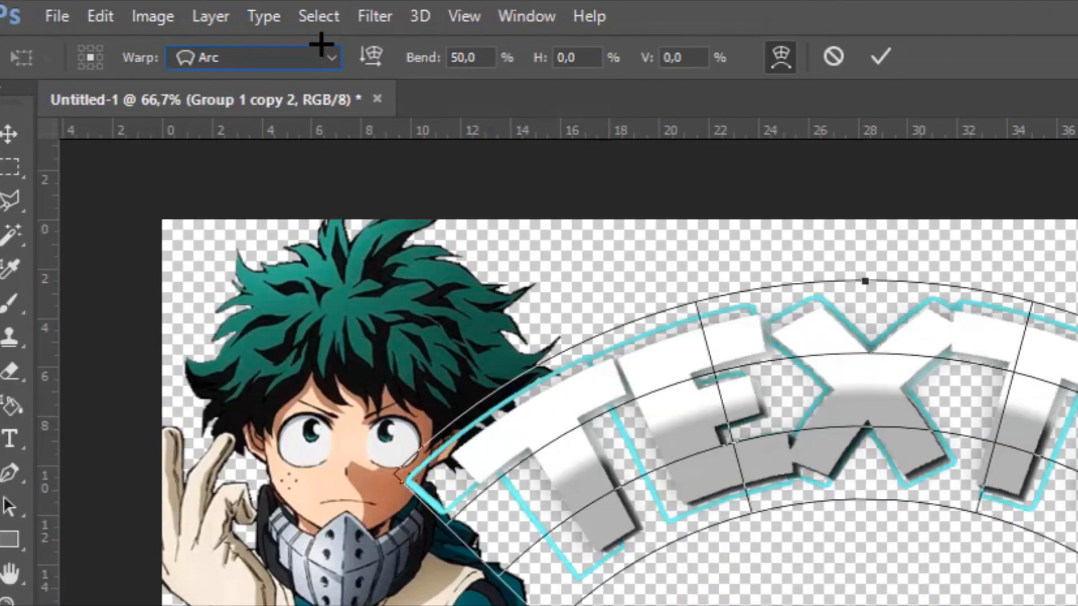
click(306, 51)
click(250, 349)
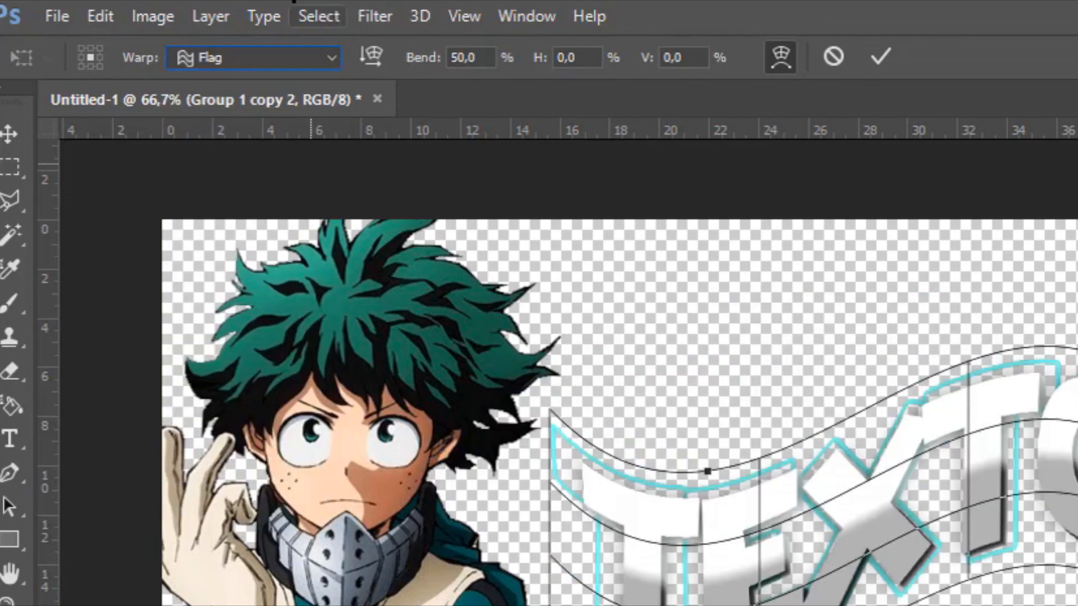
- Warp the text Smart Object with the Arch style, curving it gently downward with a bend of -14.3%
click(282, 59)
click(289, 248)
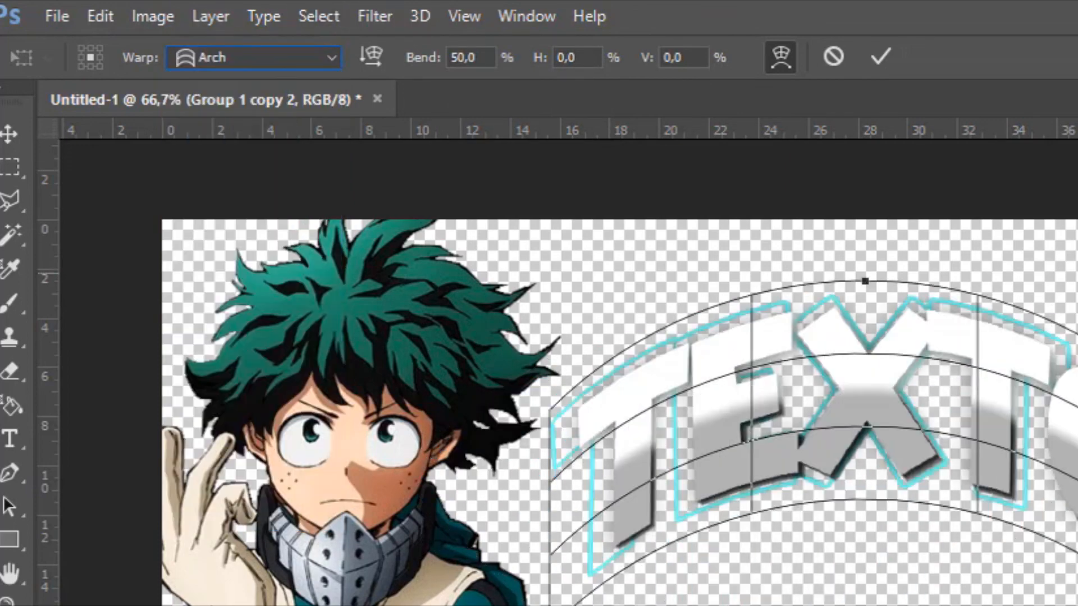
drag(864, 281, 823, 419)
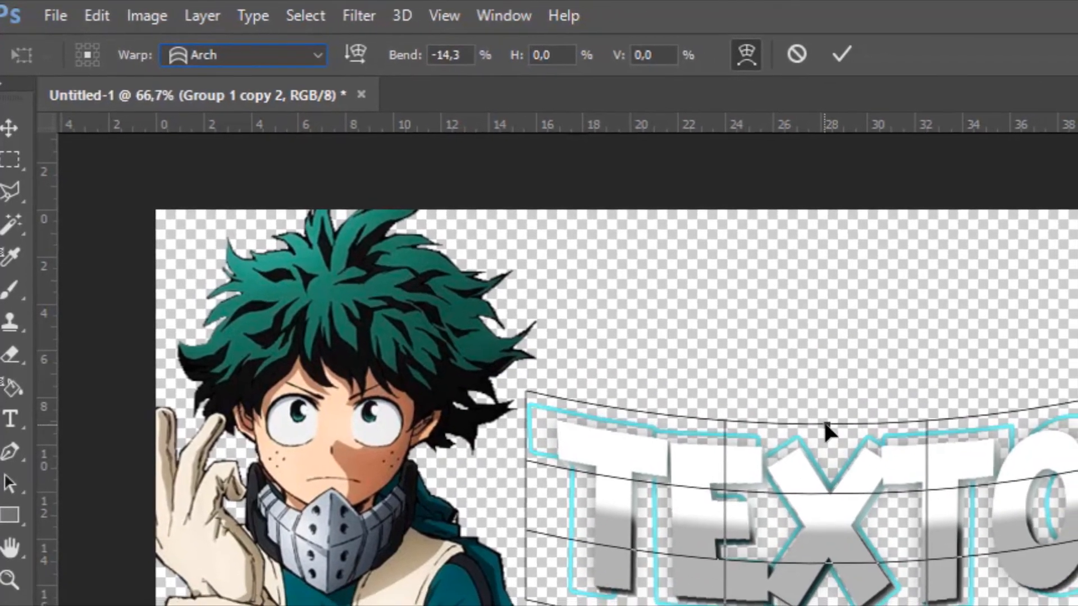
key(Return)
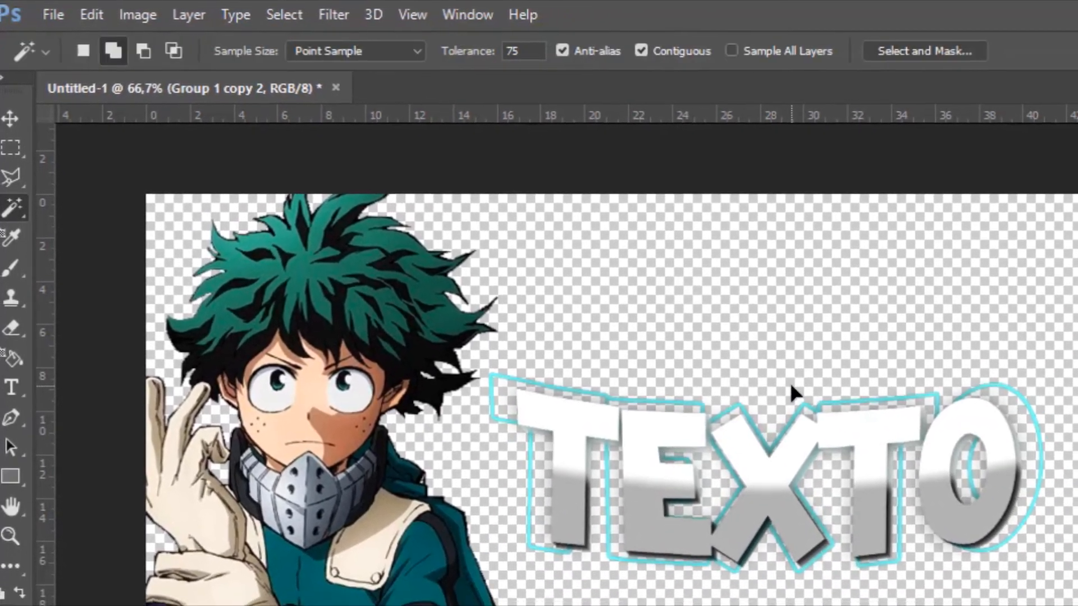
- Nudge the warped text straight up beside the character to a vertical position of about 353 px
key(ctrl+t)
key(Up)
key(Up)
key(Up)
key(Up)
key(Up)
key(Up)
key(Up)
key(Up)
key(Up)
key(Up)
key(Up)
key(Up)
key(Up)
key(Up)
key(Up)
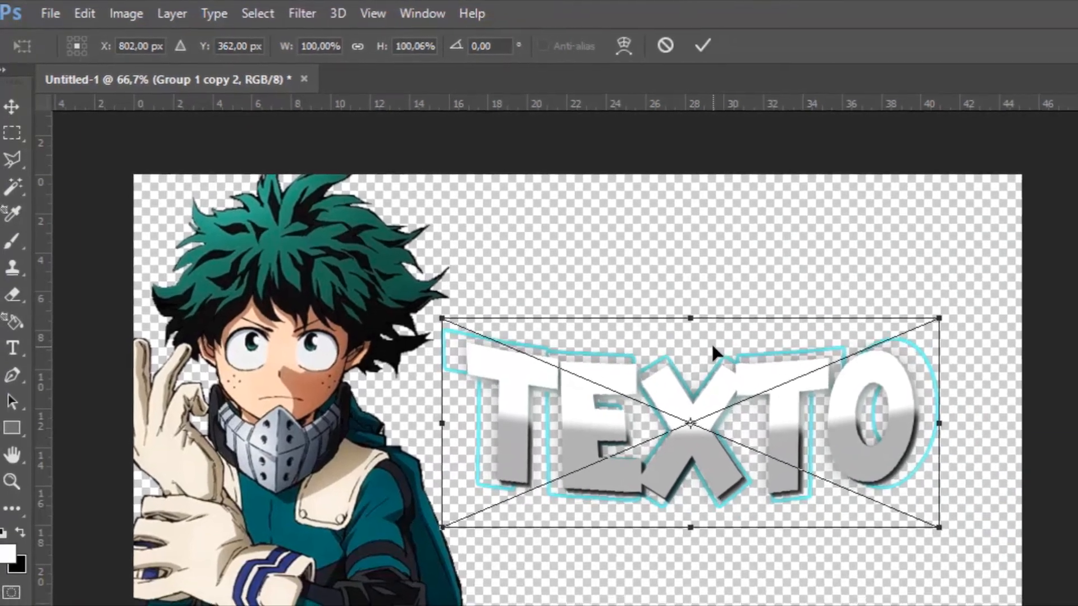
key(Return)
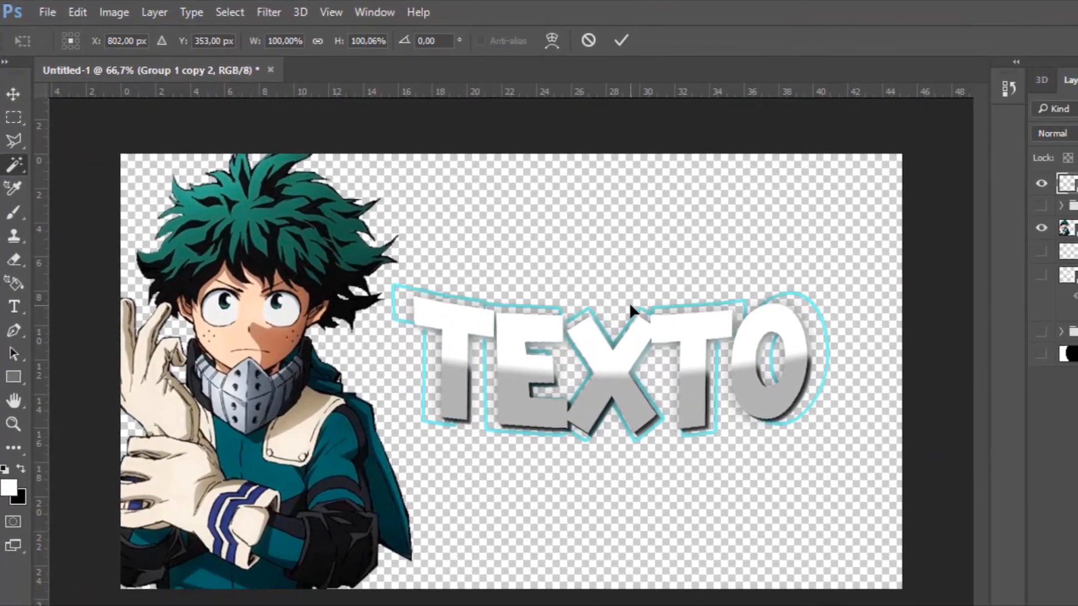